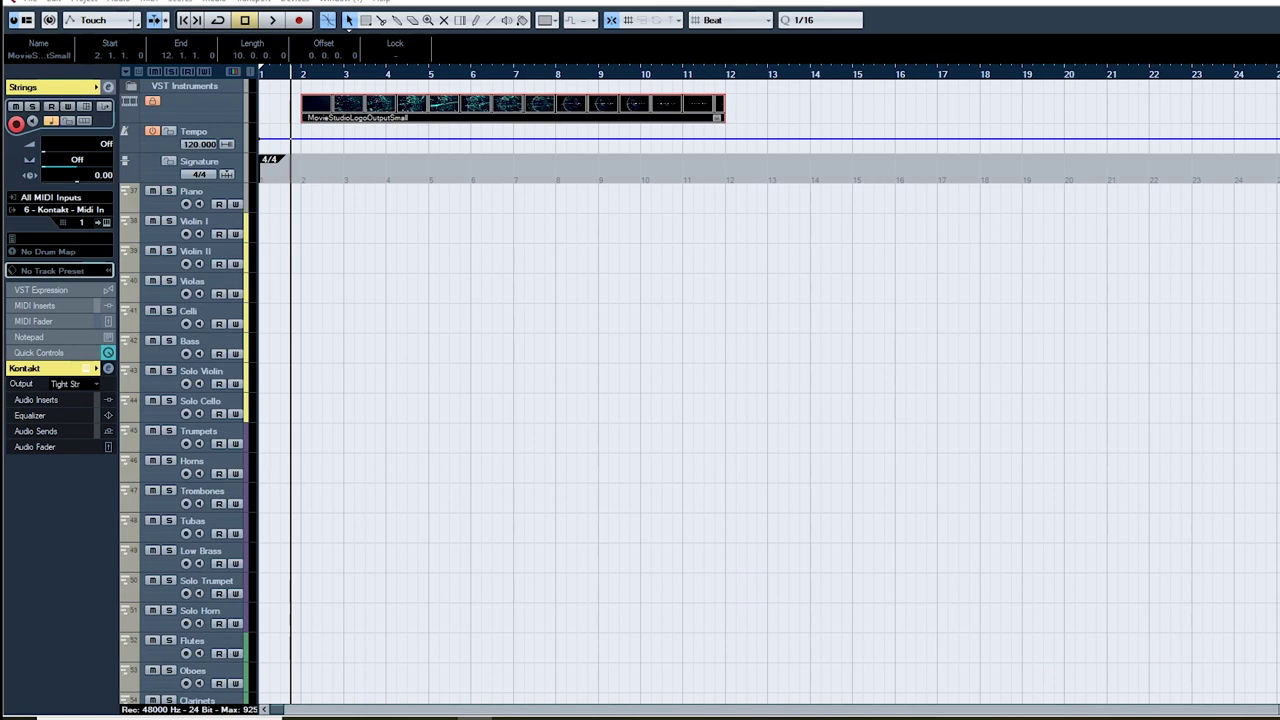
Step: Look through the orchestral template's track list from the Piano track down to the Tight Orc folder
scroll(700, 390, "down", 4)
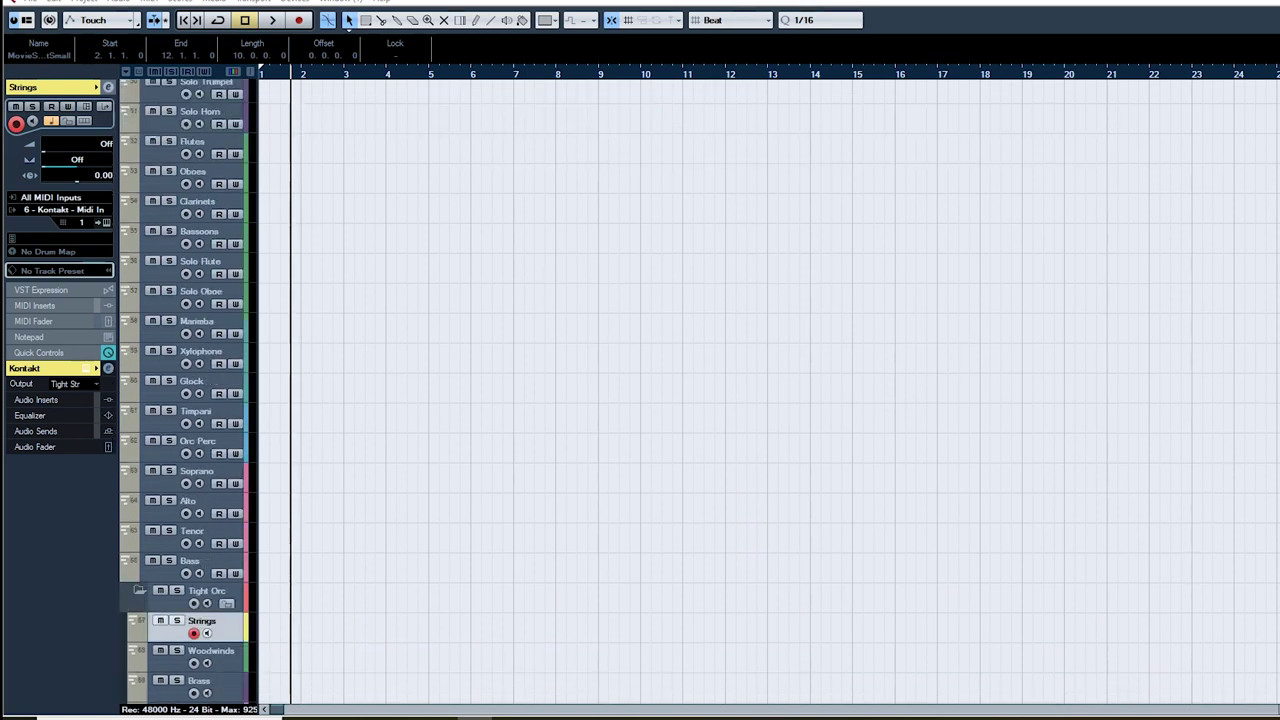
scroll(700, 390, "up", 3)
scroll(188, 390, "up", 5)
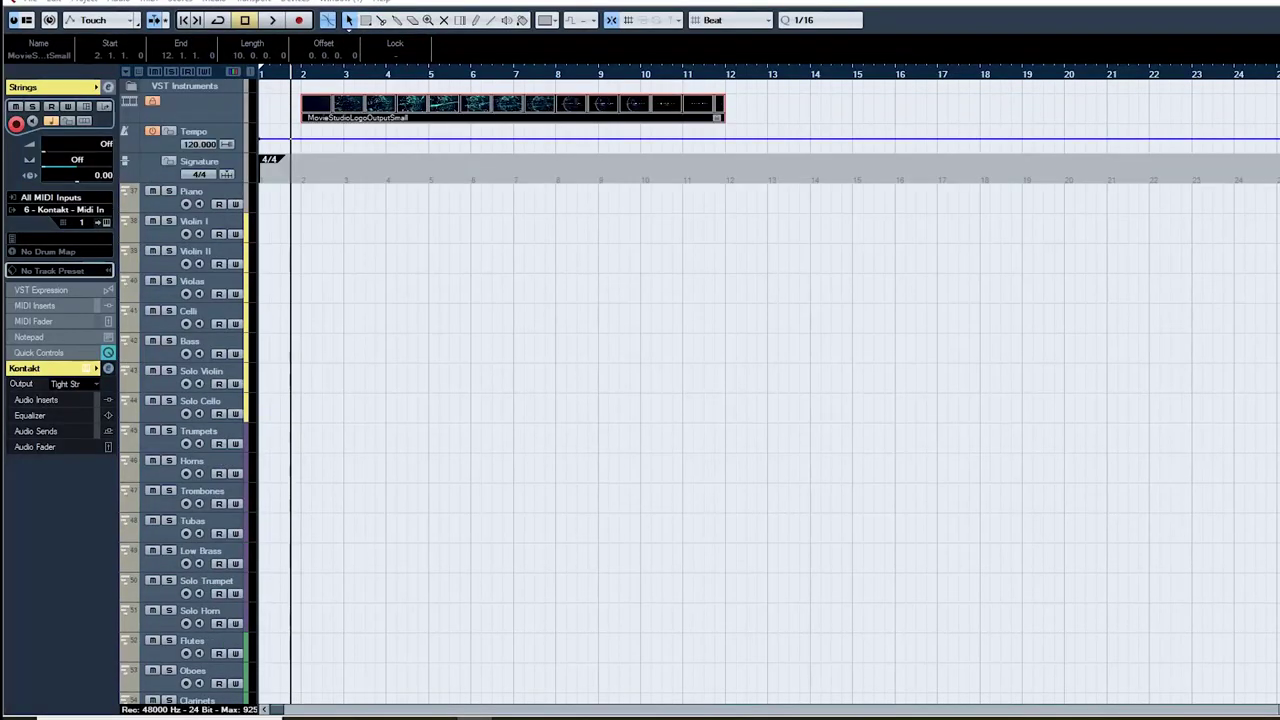
scroll(188, 390, "down", 8)
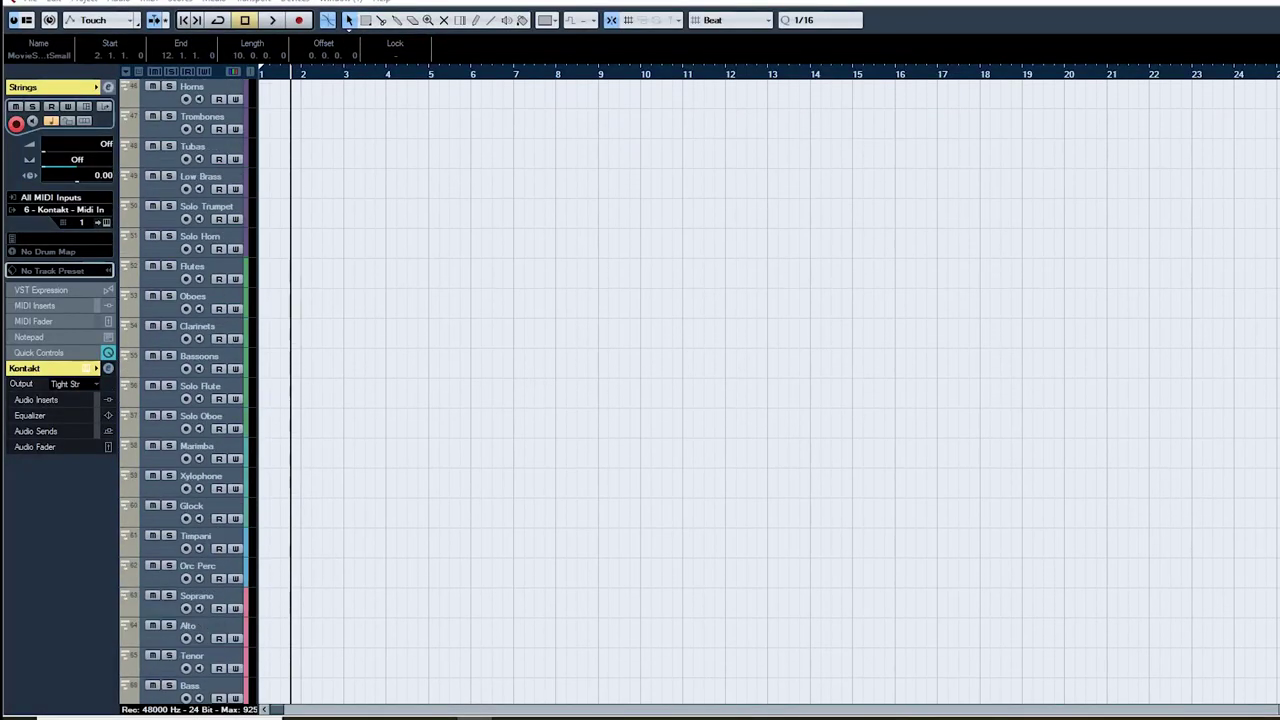
scroll(188, 390, "up", 8)
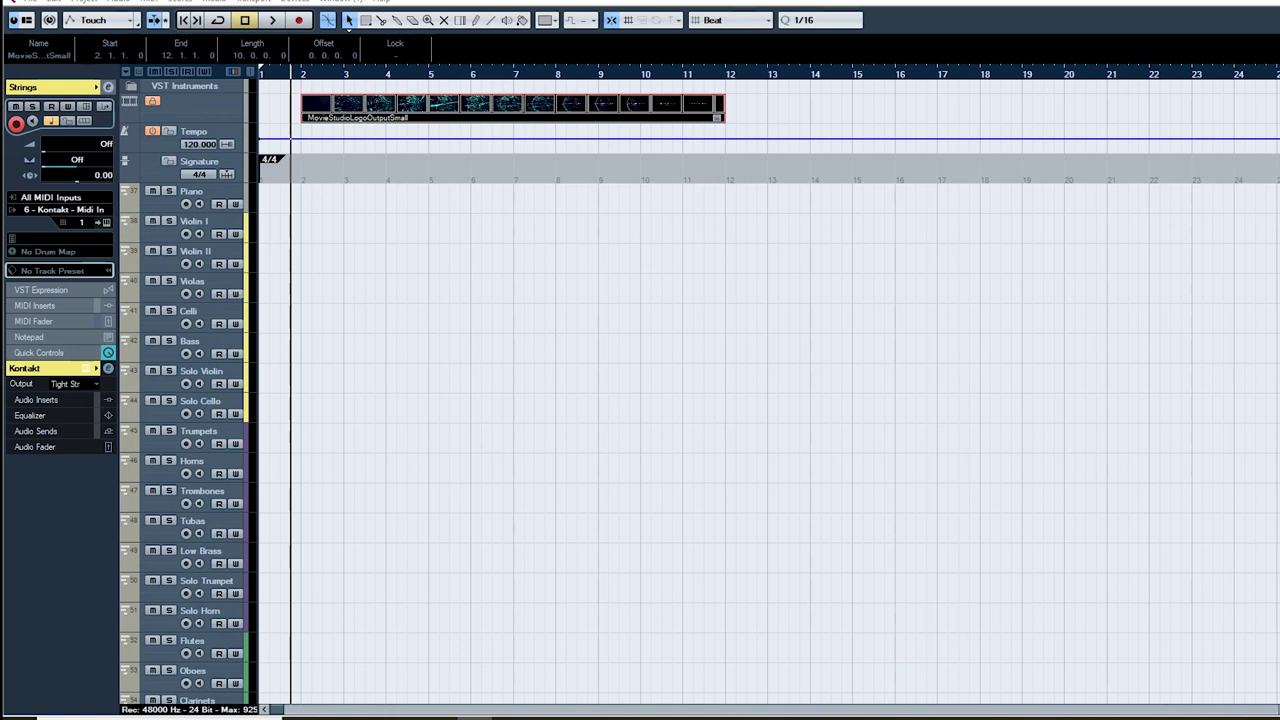
Step: Play the MovieStudioLogoOutputSmall clip from bar 2 to its end in the video player, then close the player
left_click_drag(445, 75, 300, 75)
key("F8")
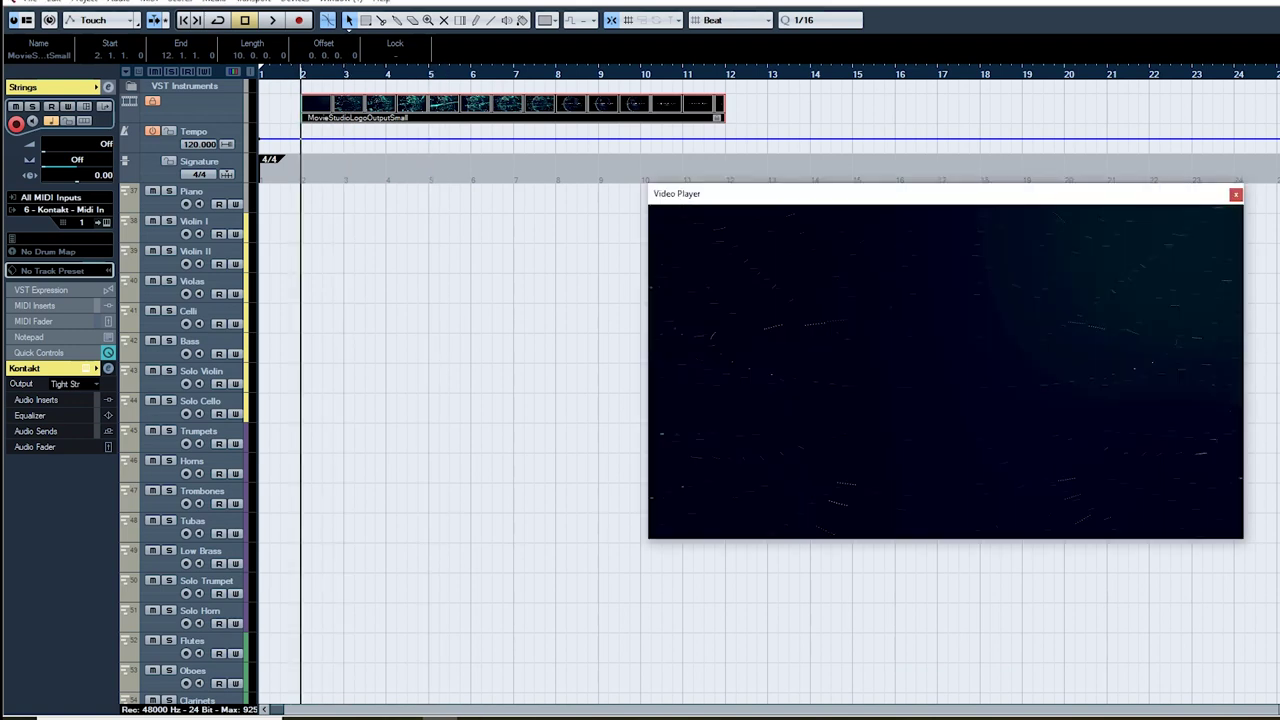
key("space")
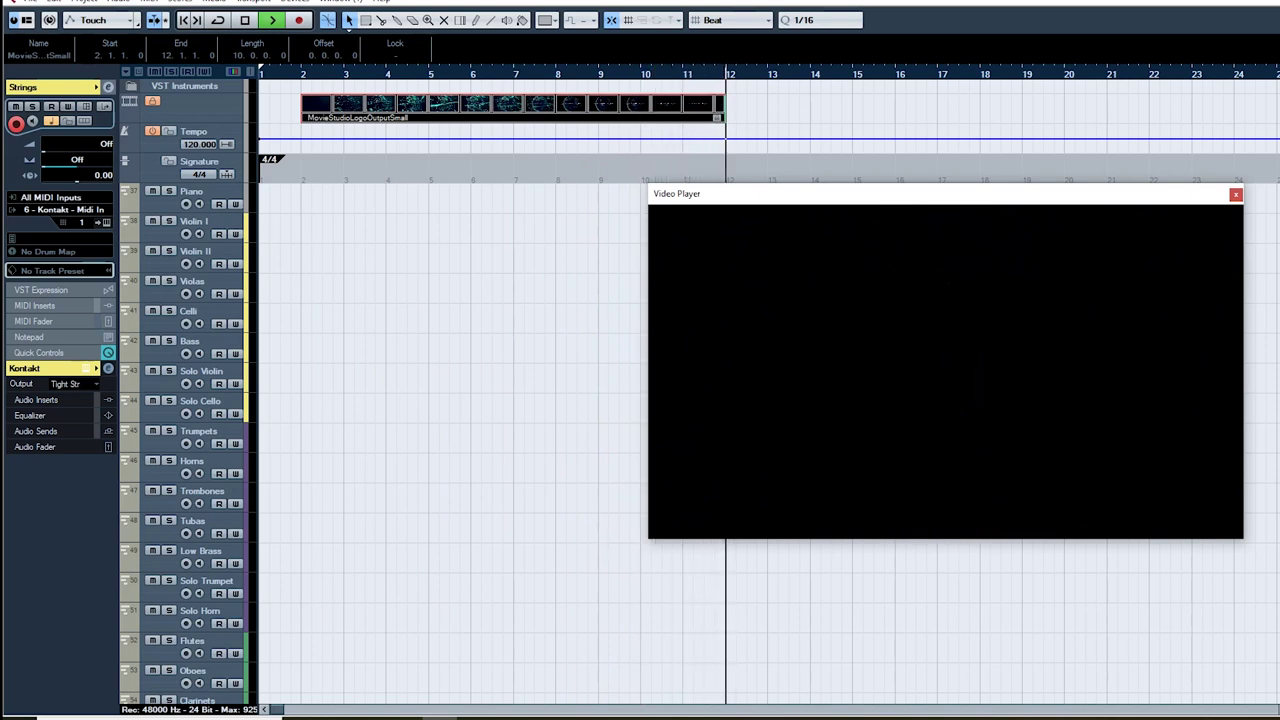
key("space")
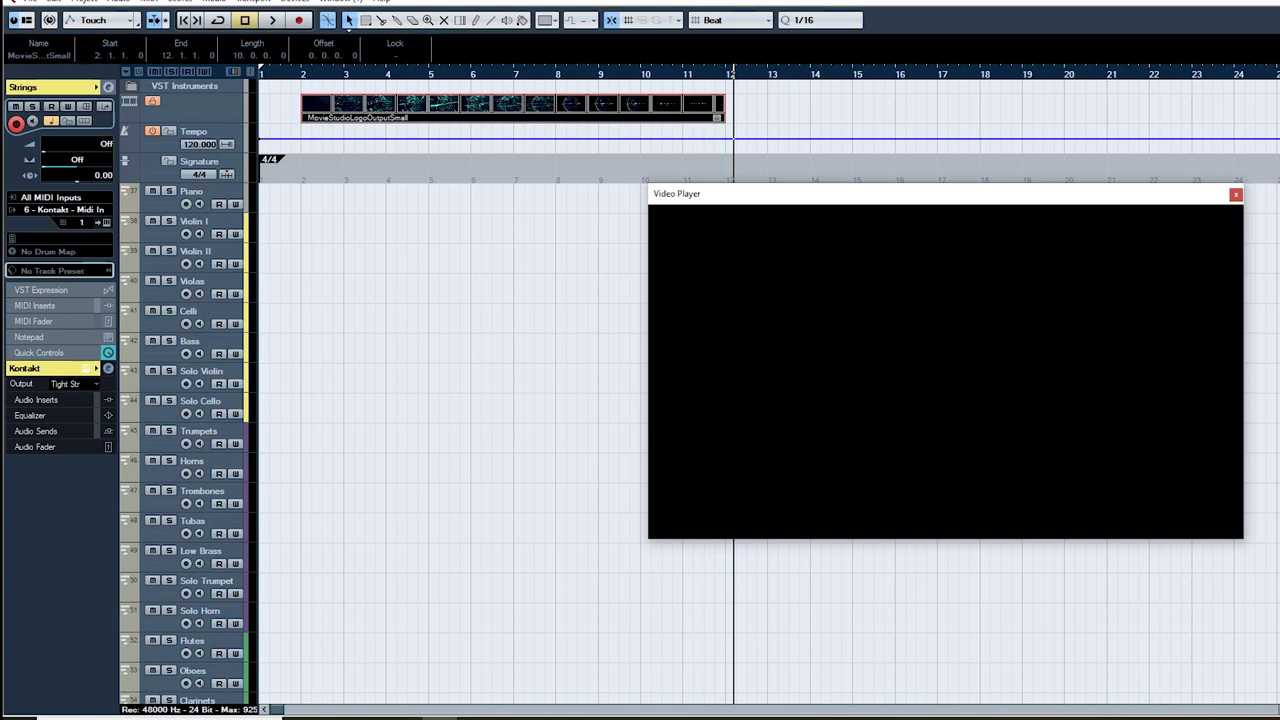
left_click_drag(685, 198, 428, 143)
key("F8")
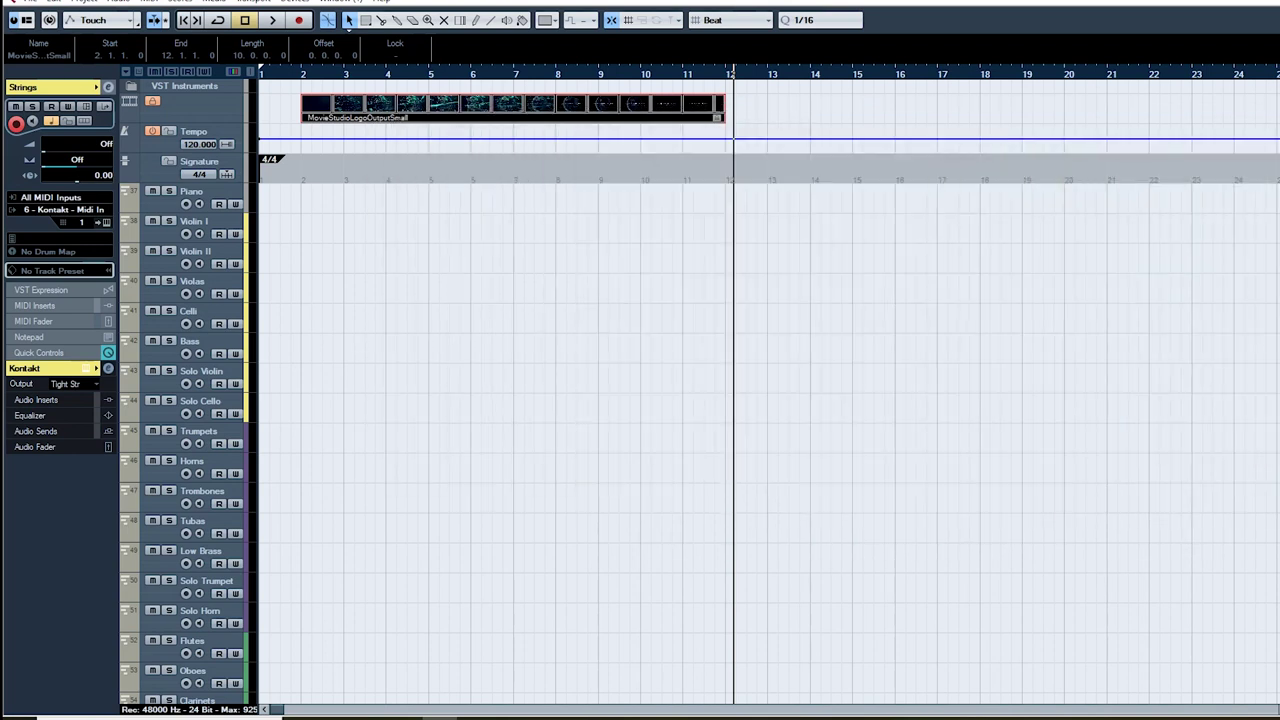
Step: Examine how the template's tracks are grouped into strings, brass, woodwinds, percussion, choir and the Tight Orc folder
scroll(700, 390, "down", 10)
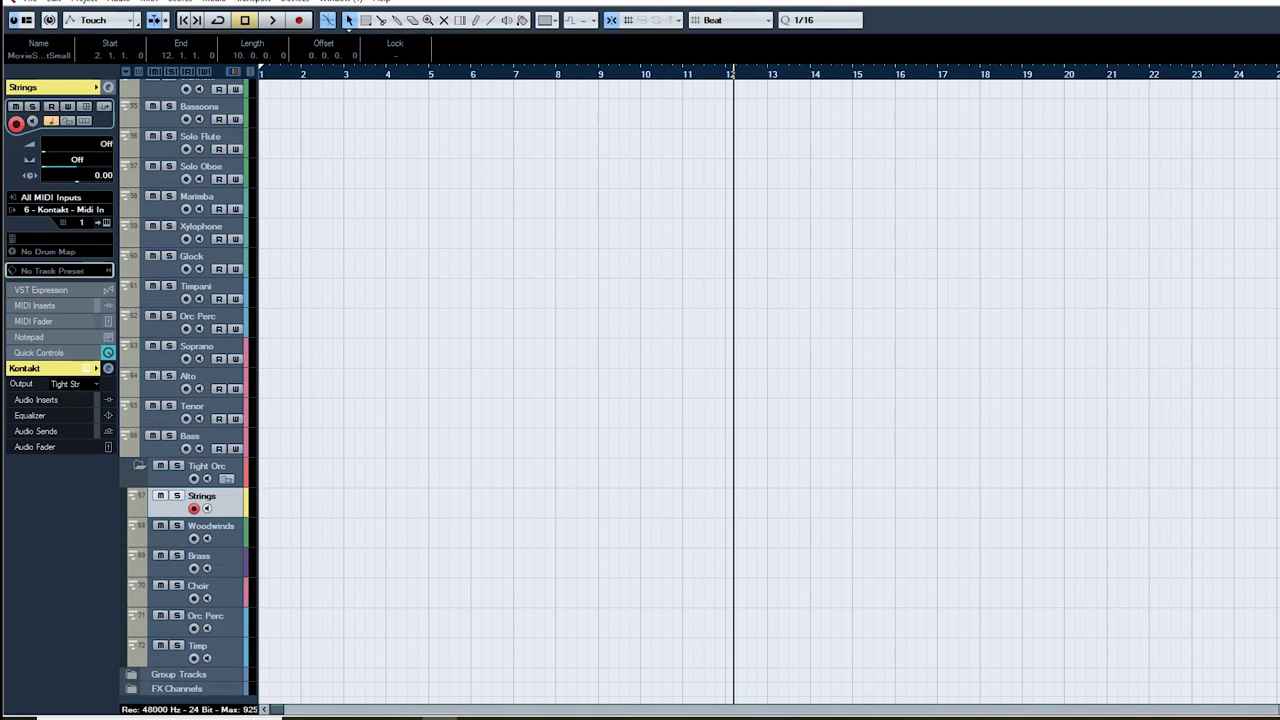
scroll(700, 390, "up", 10)
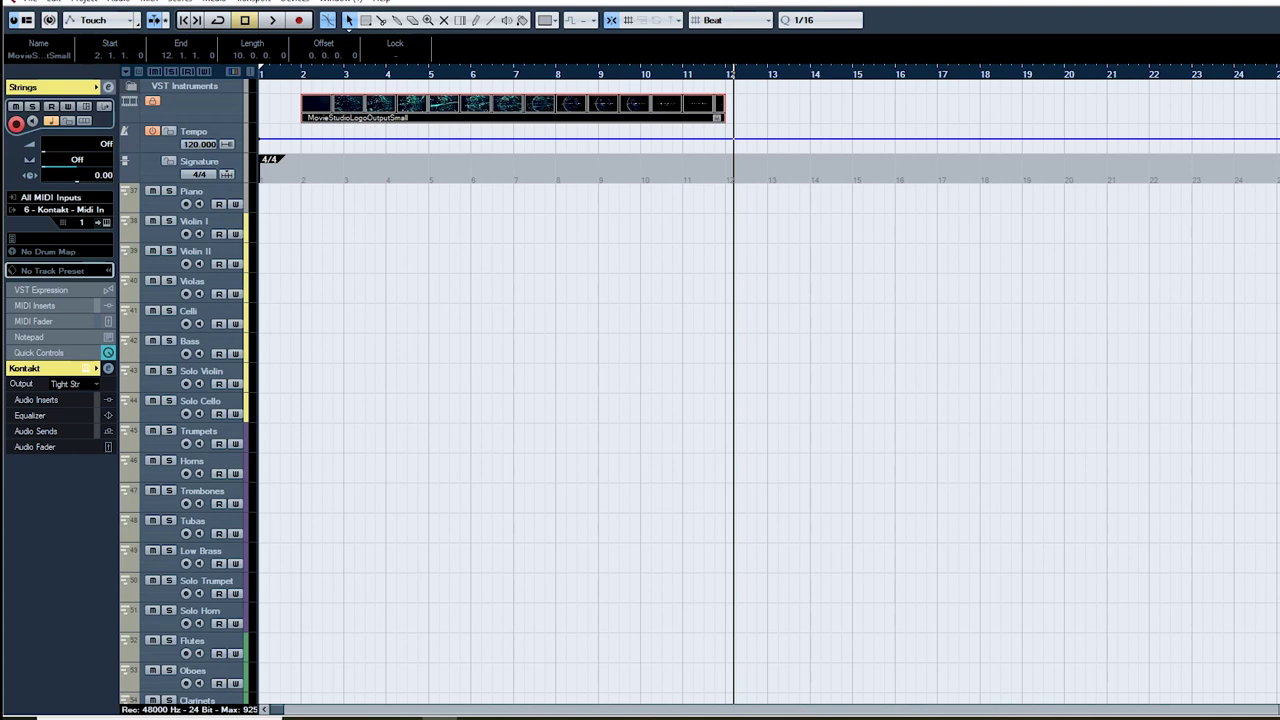
scroll(700, 390, "down", 4)
scroll(188, 391, "down", 8)
scroll(188, 391, "up", 8)
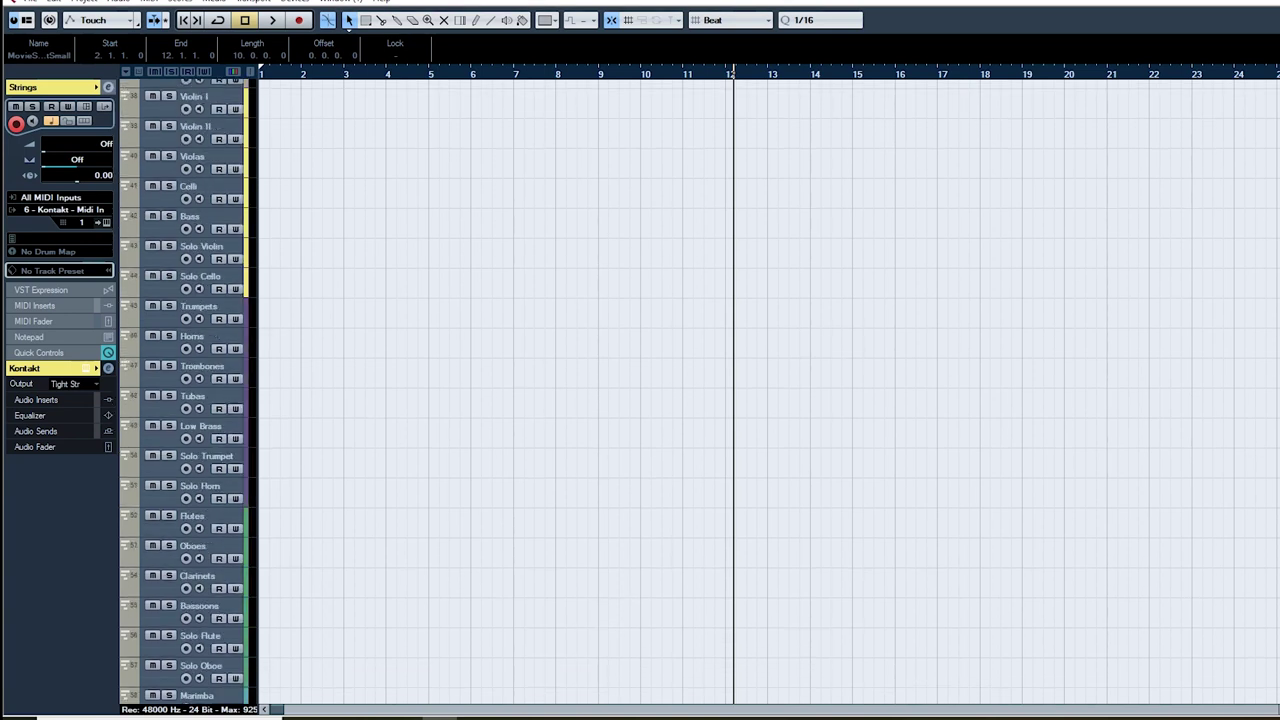
scroll(188, 391, "down", 4)
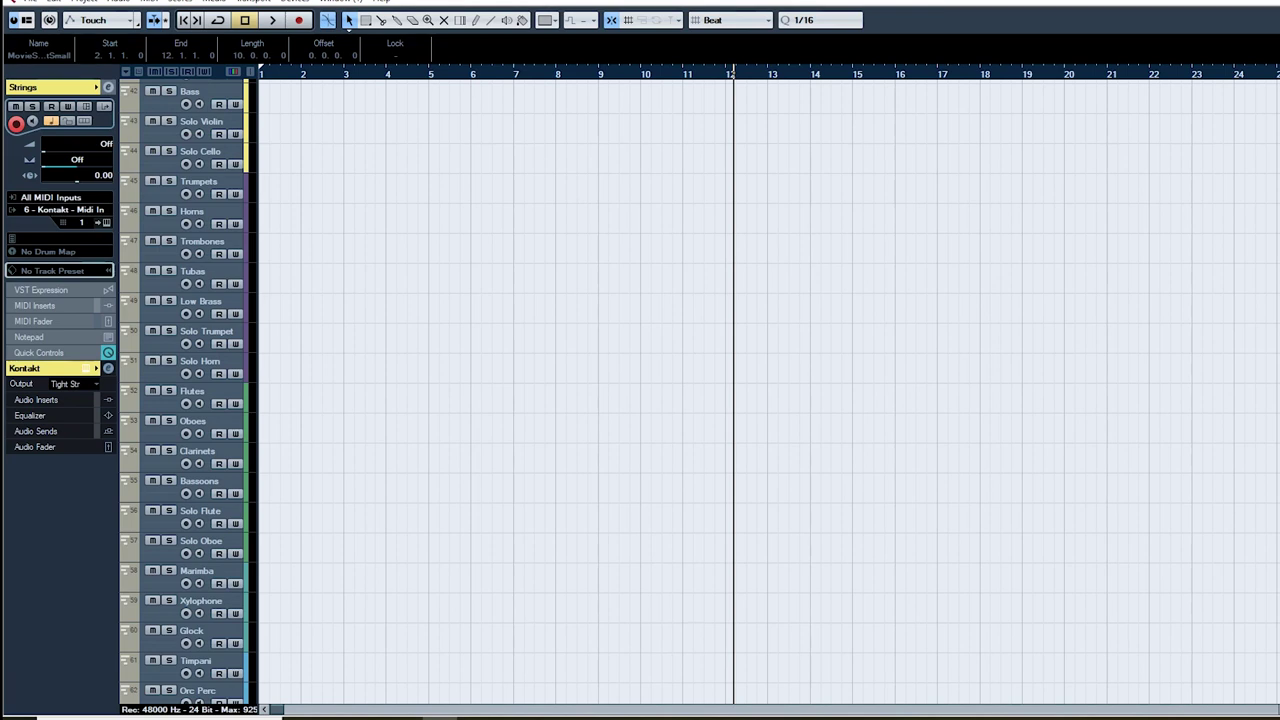
scroll(188, 391, "down", 8)
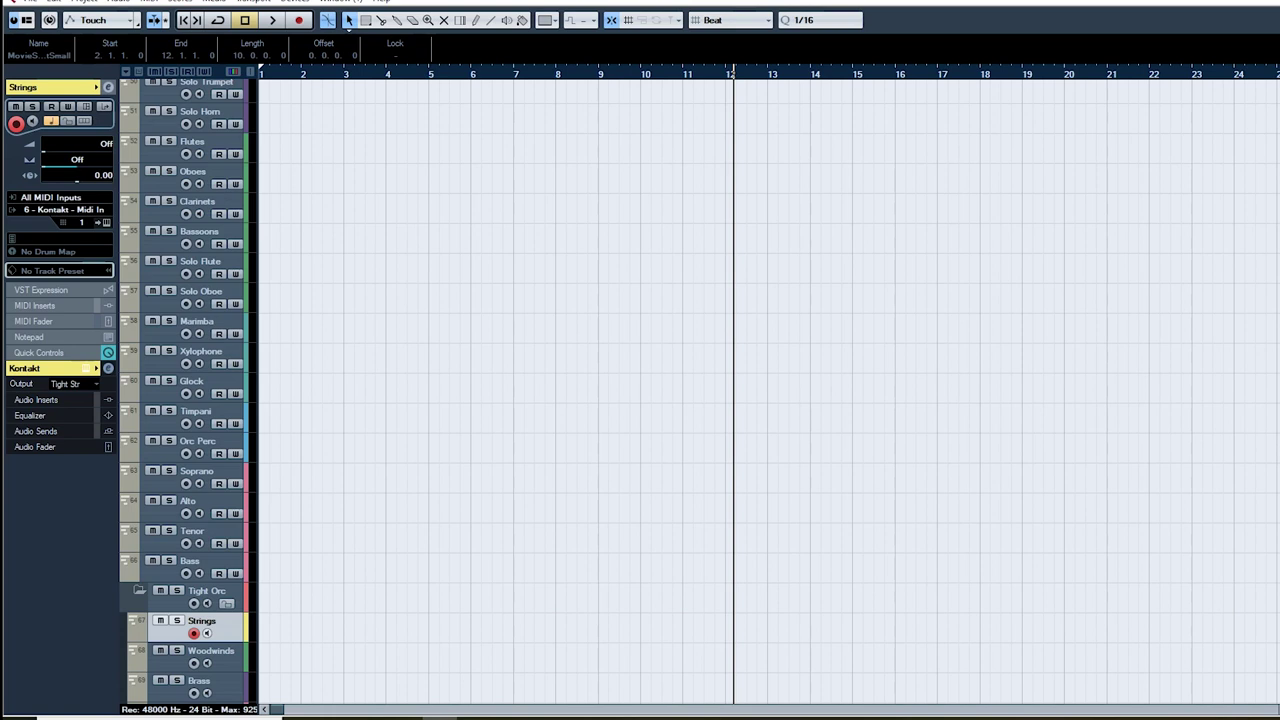
scroll(700, 390, "up", 15)
scroll(700, 390, "down", 16)
scroll(185, 390, "up", 15)
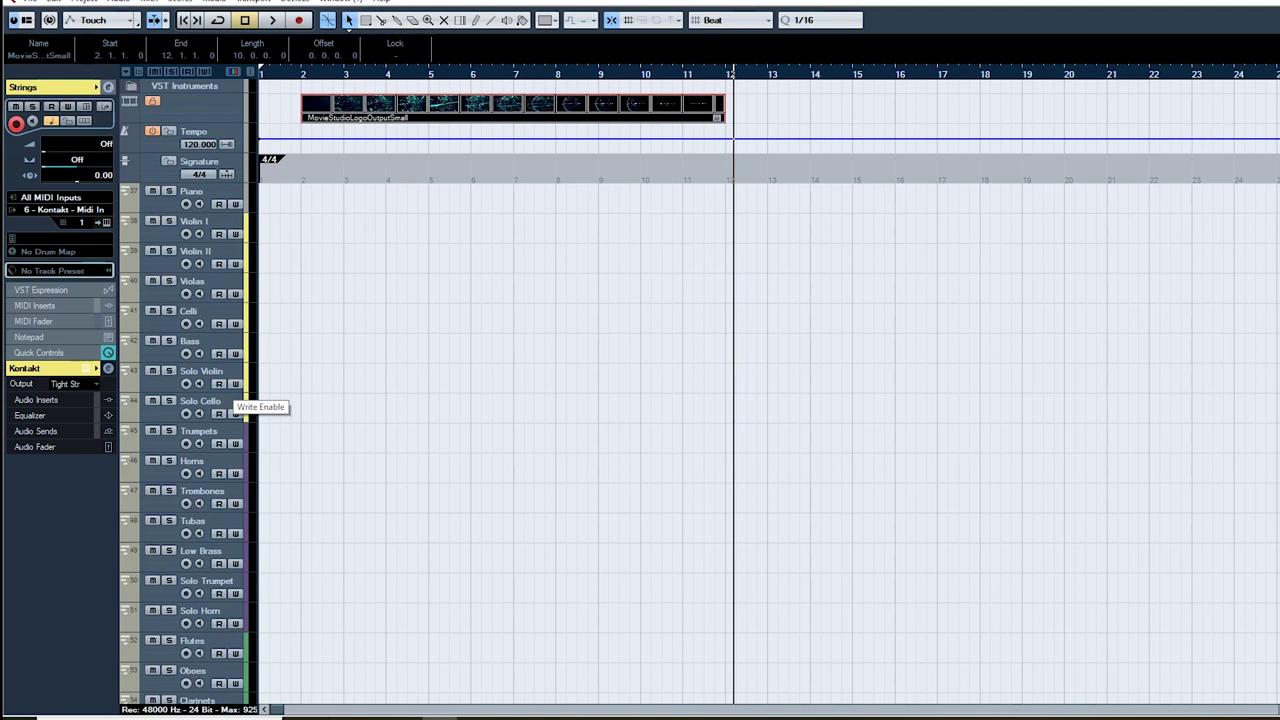
scroll(234, 386, "down", 7)
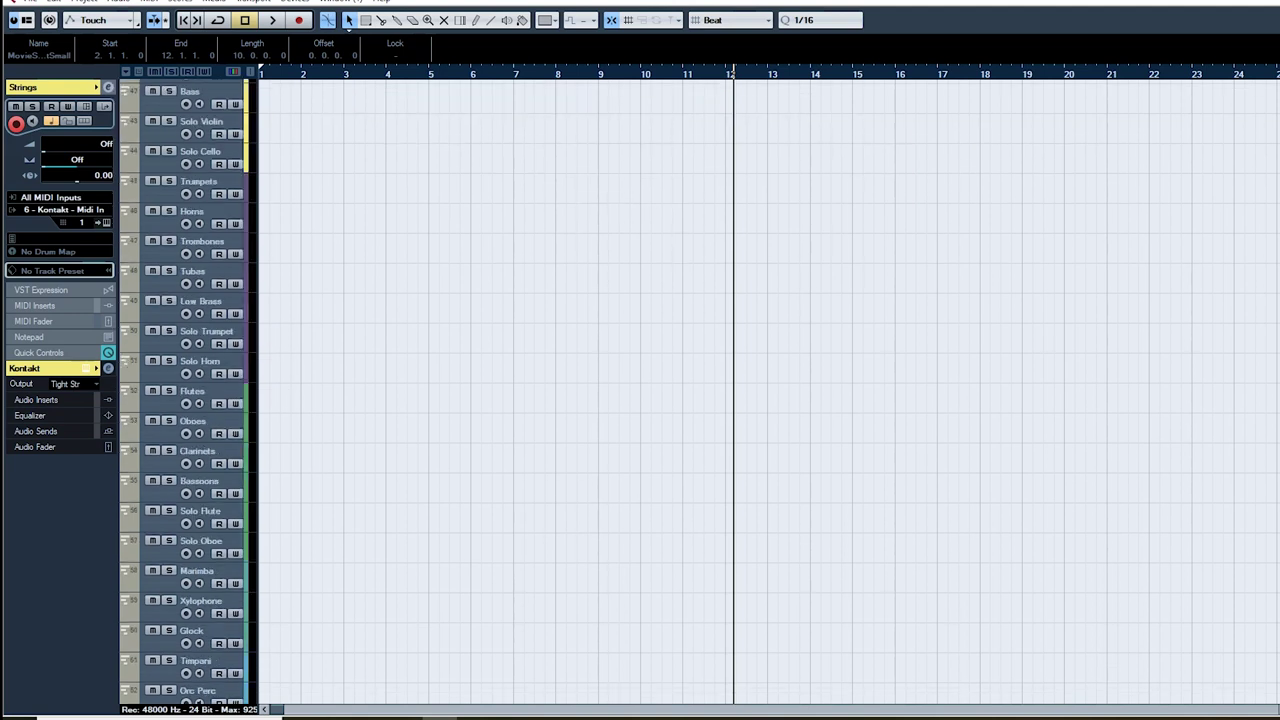
scroll(234, 386, "up", 7)
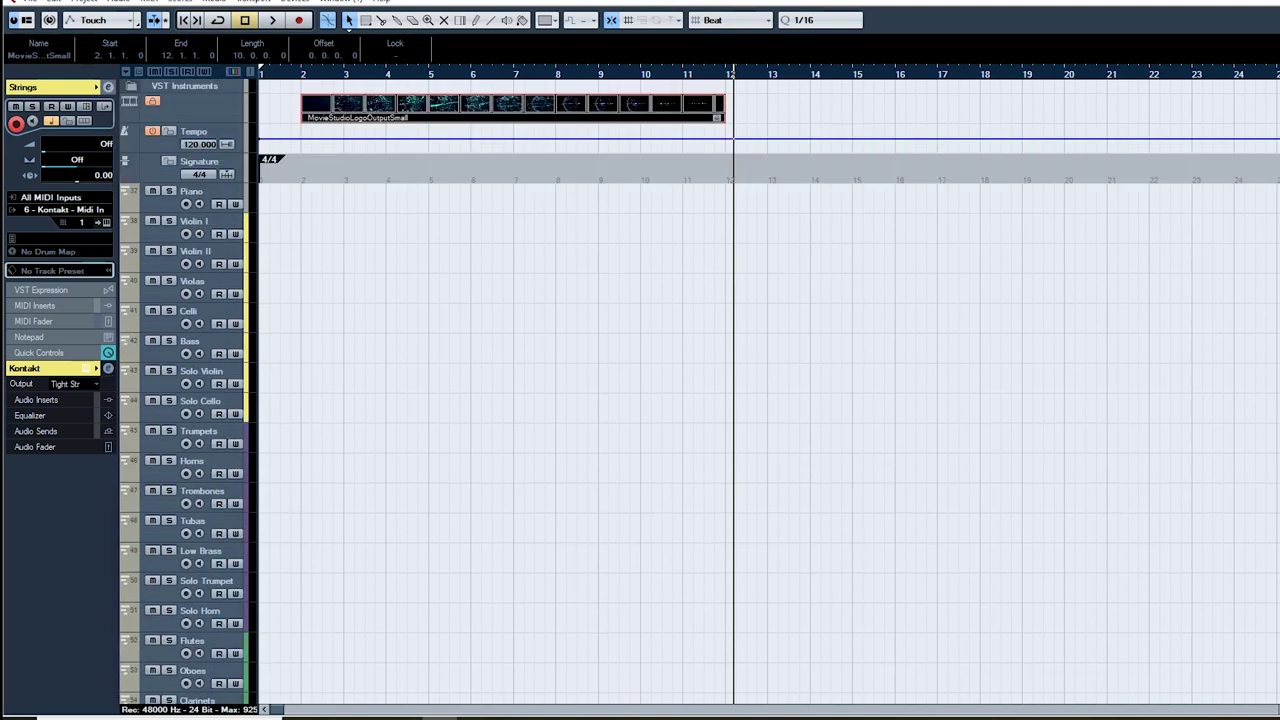
Step: Select the Violin I track to check its track delay, and look over the other individual instrument tracks
left_click(208, 222)
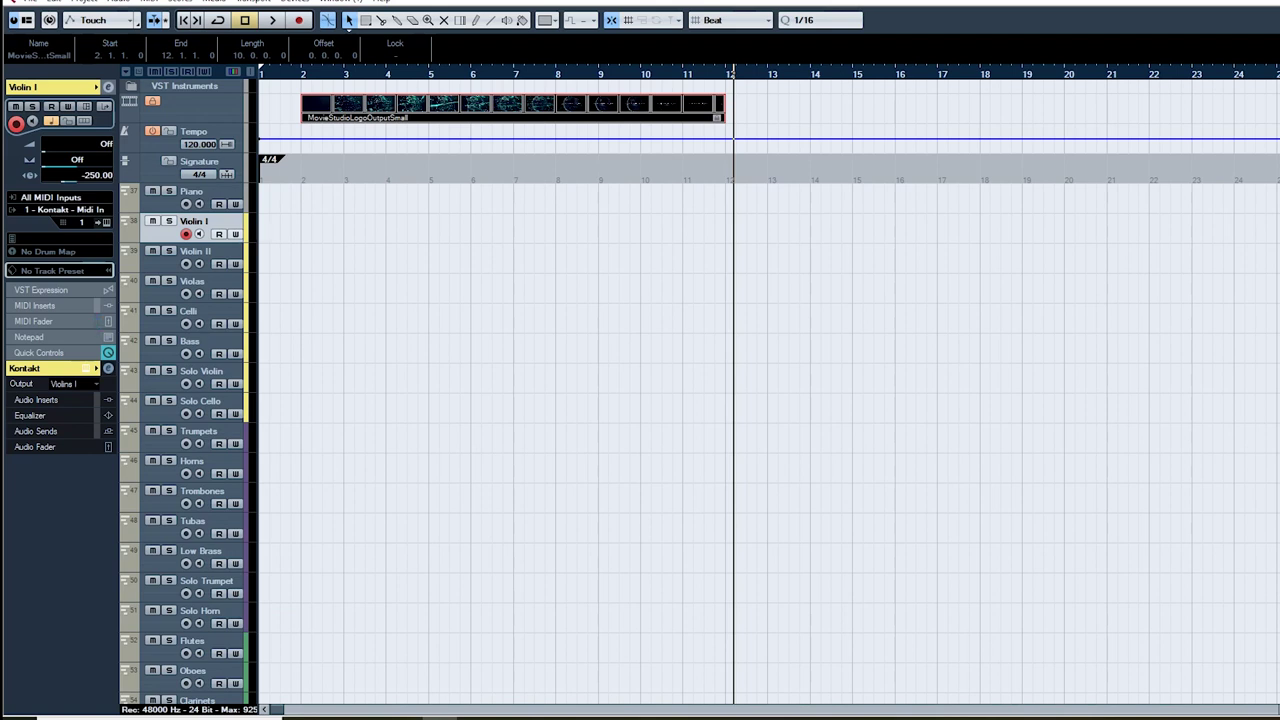
scroll(700, 392, "down", 8)
scroll(700, 392, "up", 8)
scroll(690, 390, "down", 5)
scroll(690, 390, "up", 5)
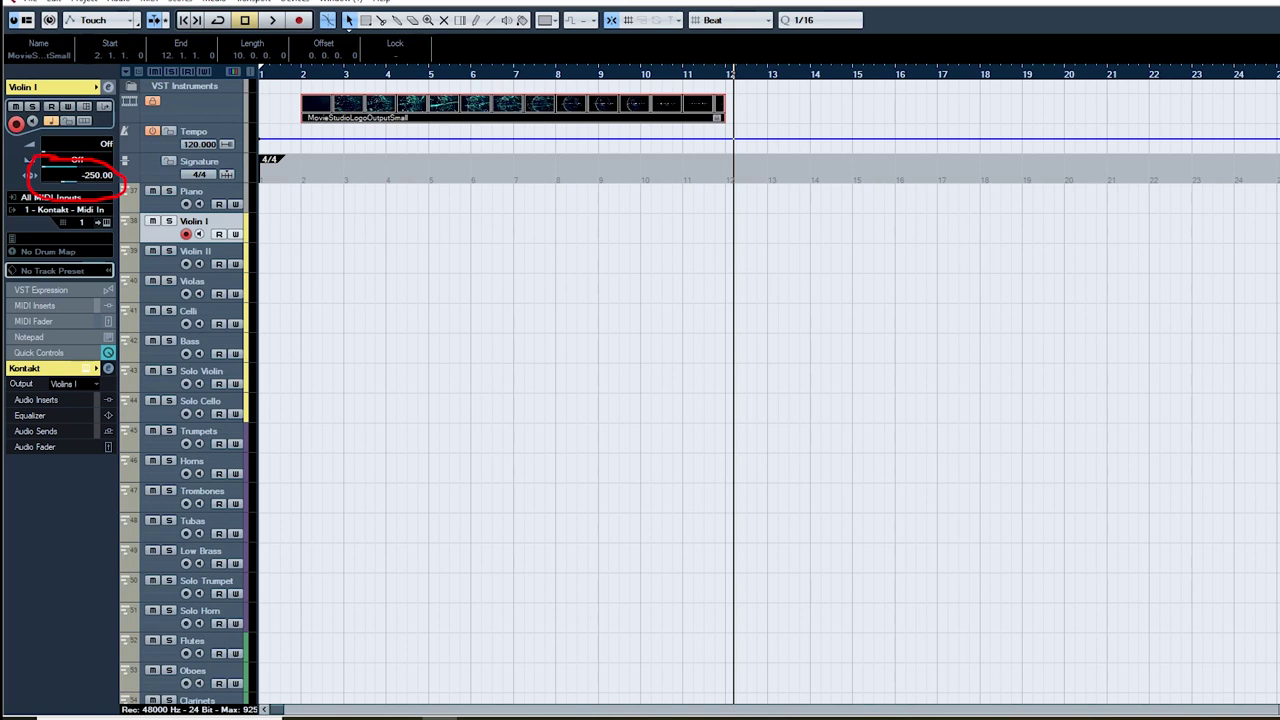
Step: Inspect the Tight Orc folder and the track settings of its Strings and Brass tracks
scroll(640, 390, "down", 10)
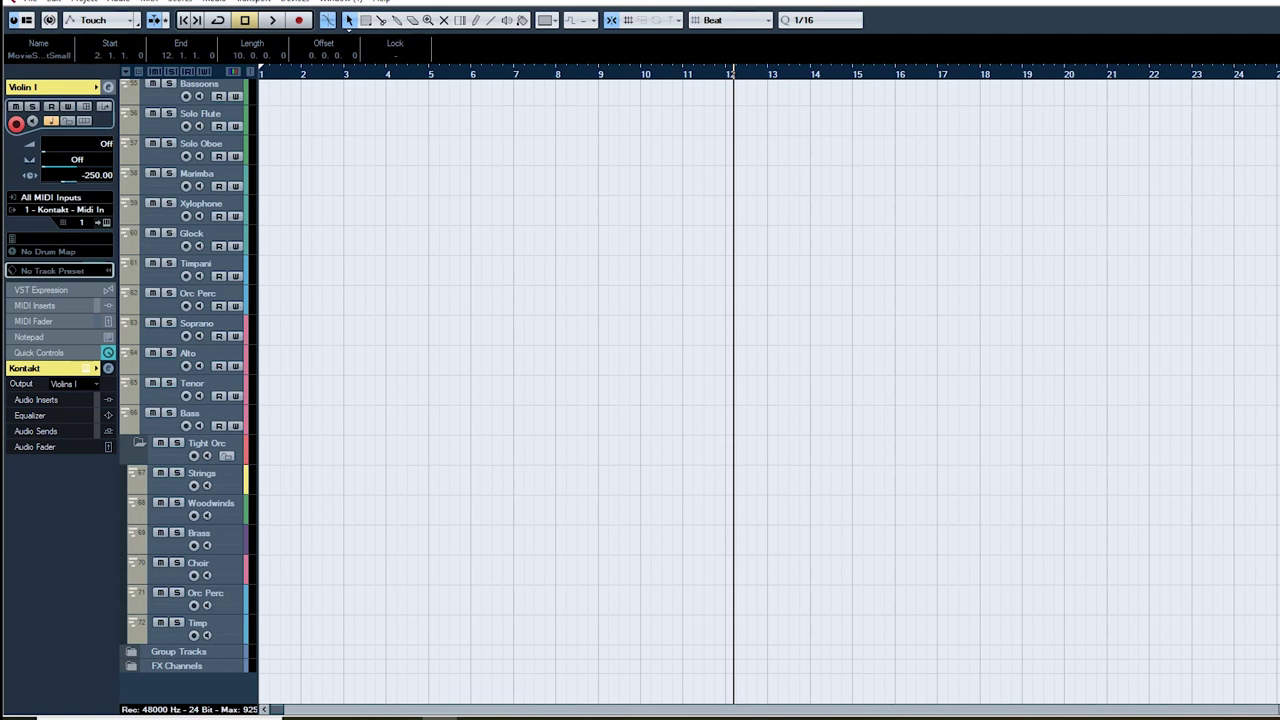
left_click(207, 443)
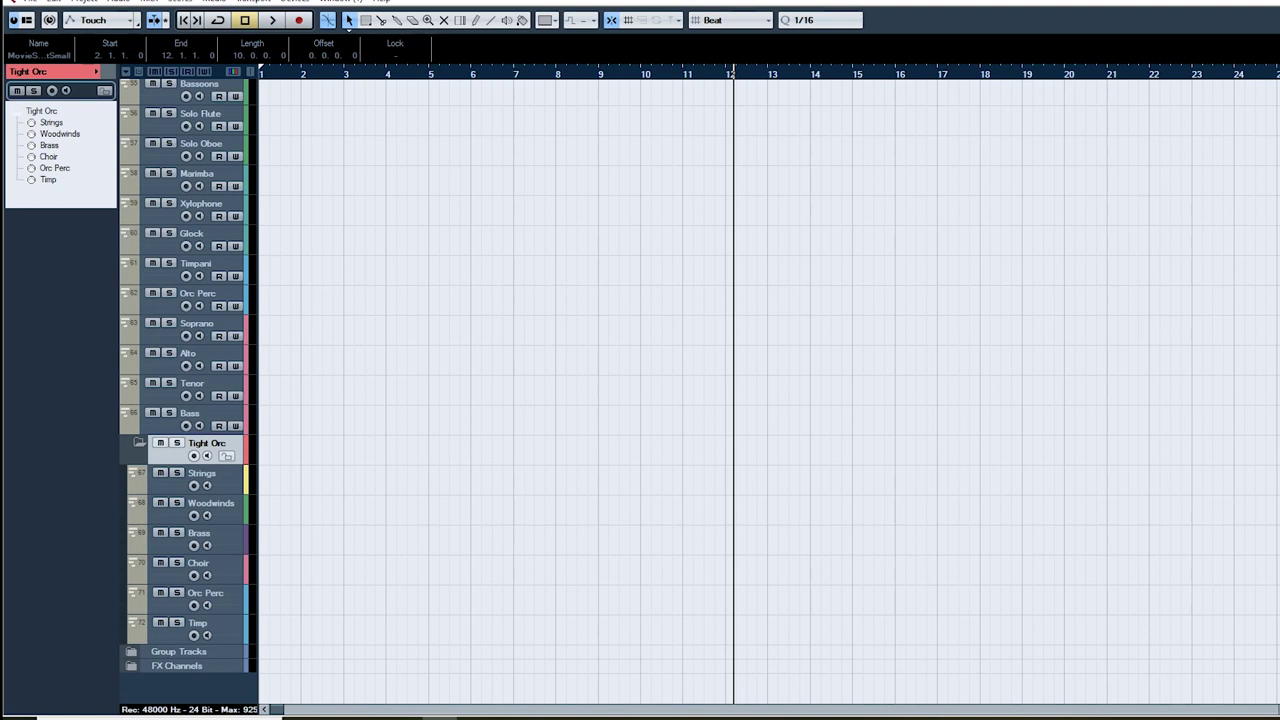
left_click(202, 473)
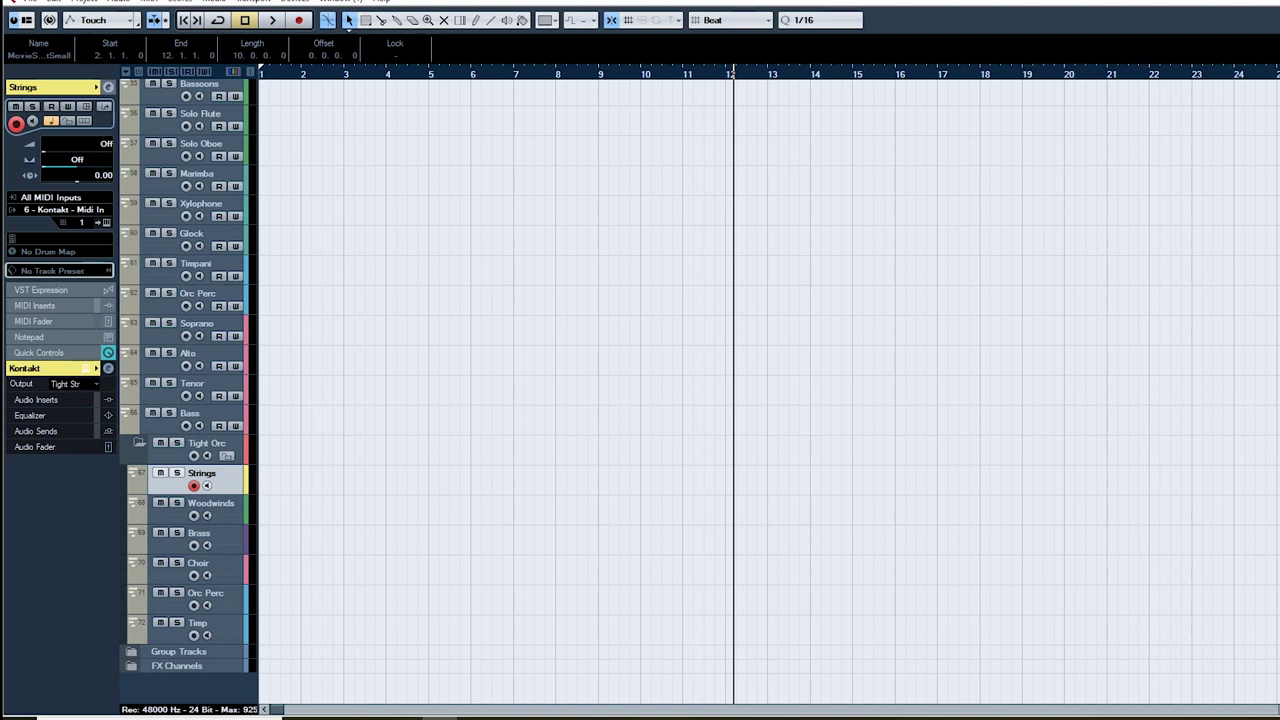
left_click(199, 533)
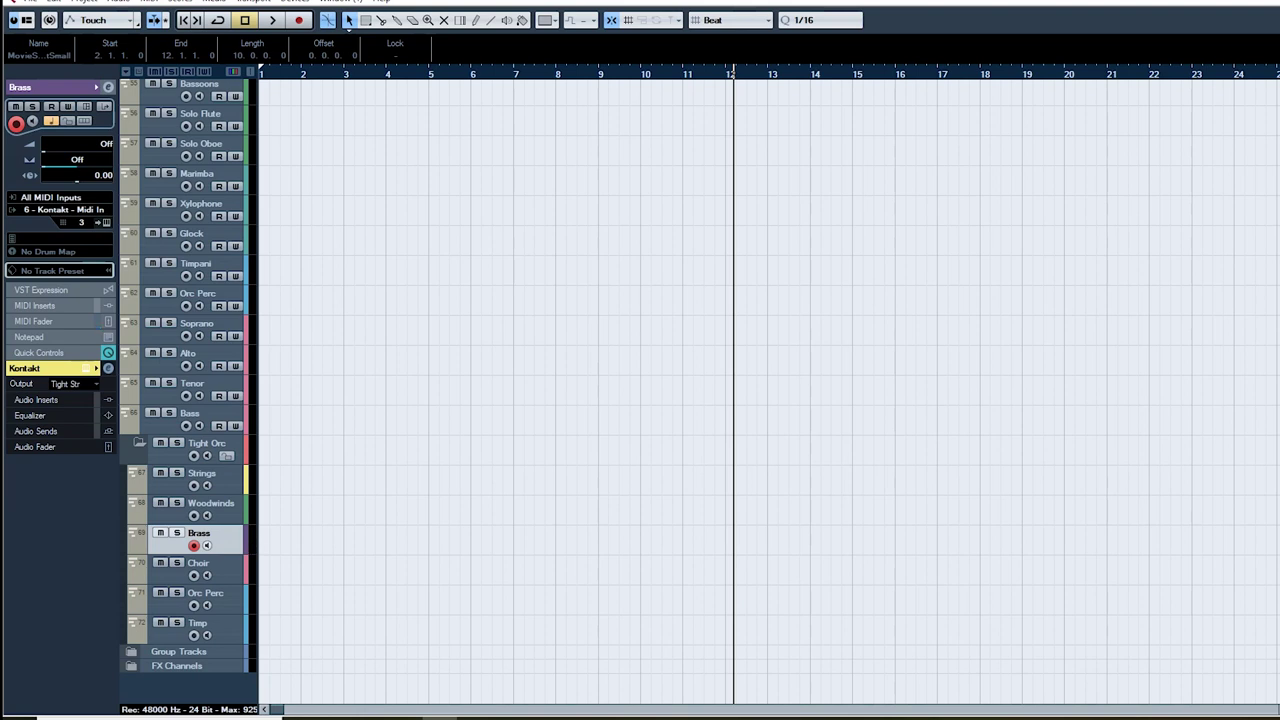
scroll(188, 390, "up", 1)
scroll(188, 390, "down", 1)
scroll(188, 390, "up", 1)
scroll(188, 390, "up", 5)
Step: Select the Piano track to inspect its instrument routing, and review the remaining tracks in the list
left_click(200, 196)
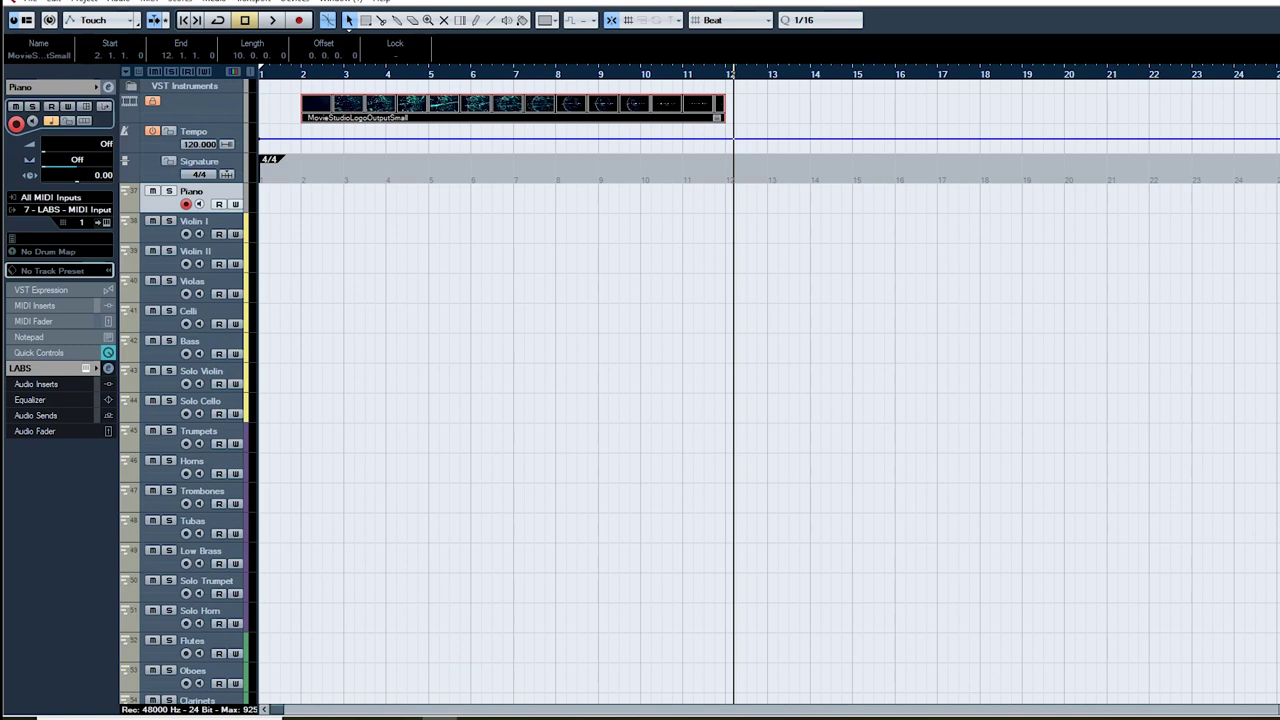
scroll(185, 390, "down", 15)
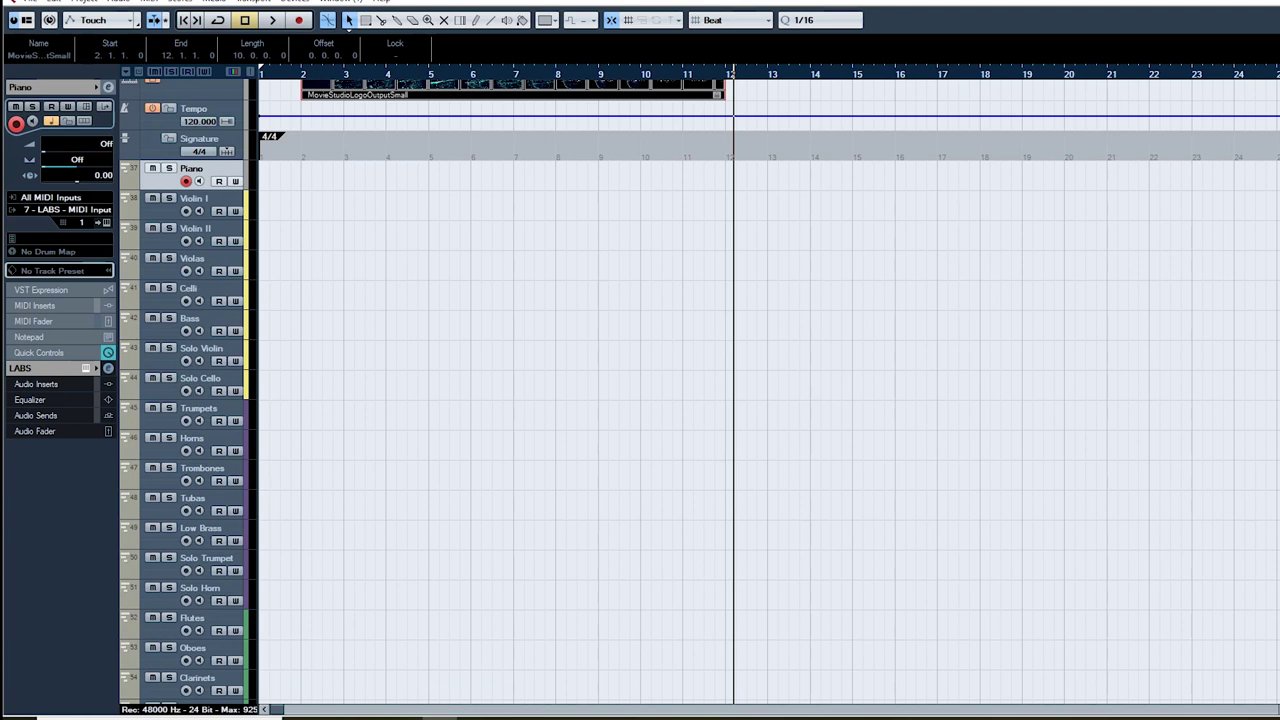
scroll(700, 391, "down", 5)
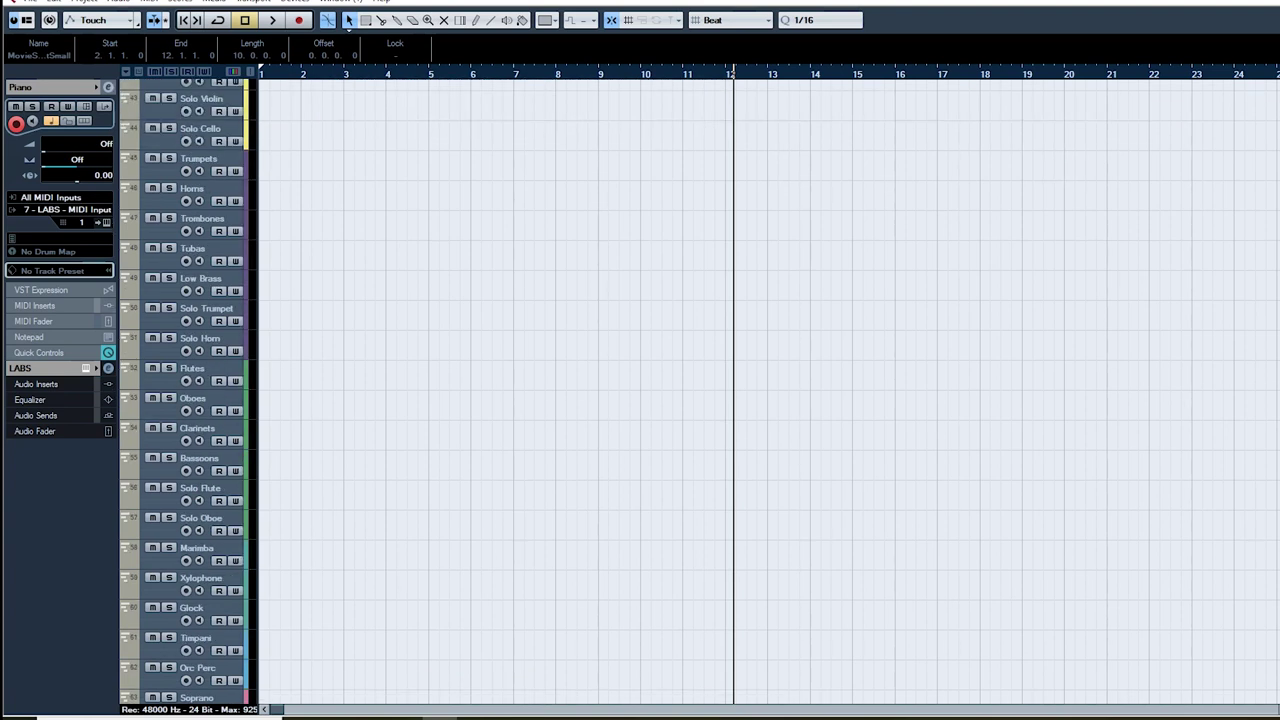
scroll(700, 391, "down", 7)
scroll(700, 391, "up", 12)
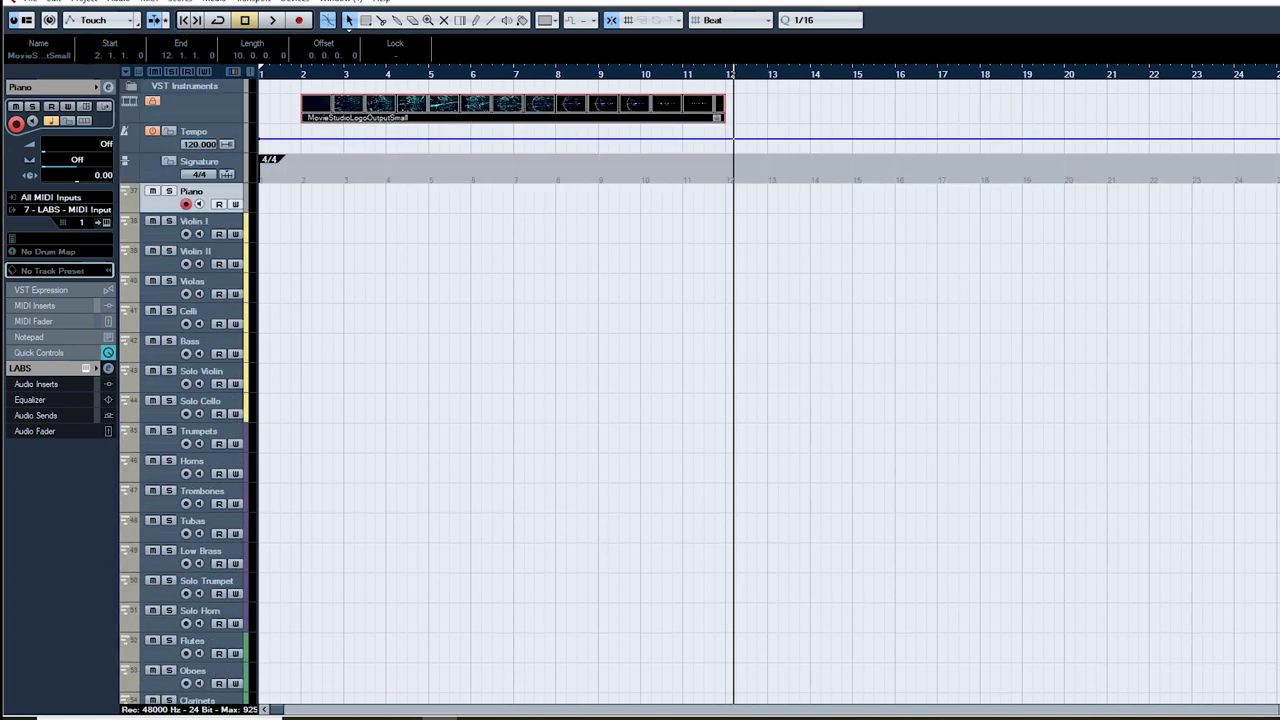
Step: Select the Violin I track again and look over the individual section tracks beneath it
left_click(194, 221)
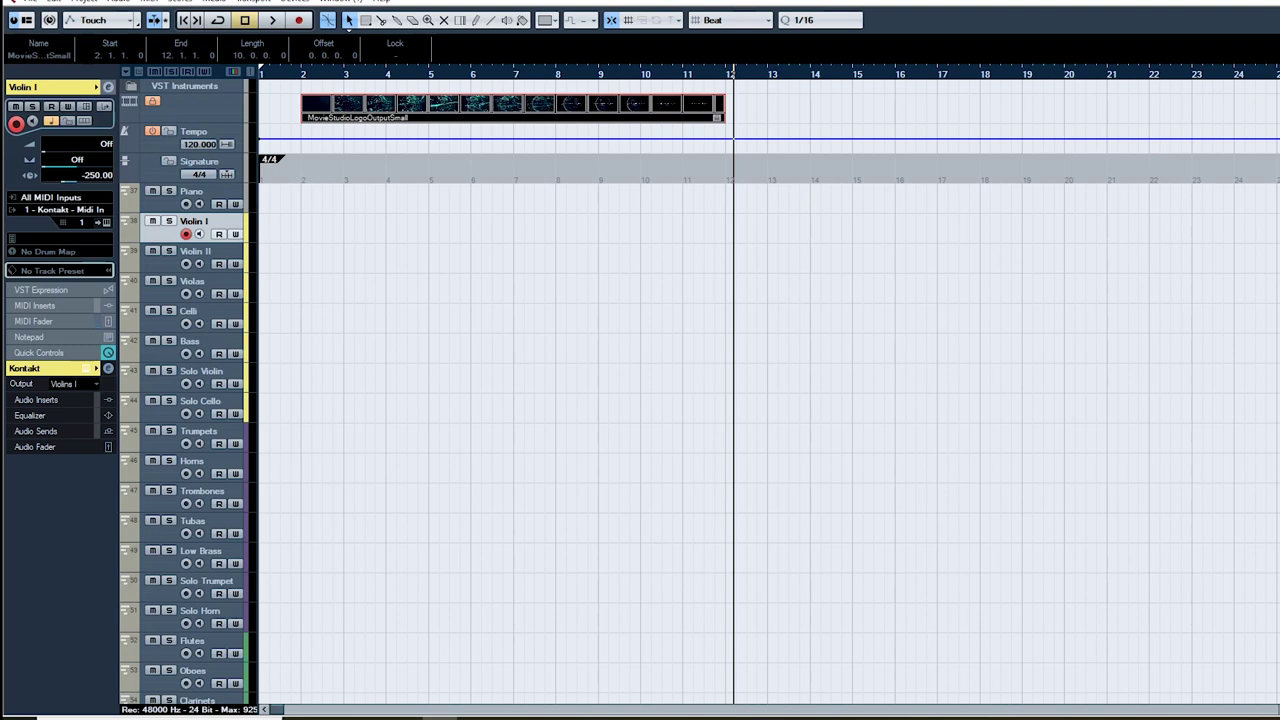
scroll(699, 391, "down", 7)
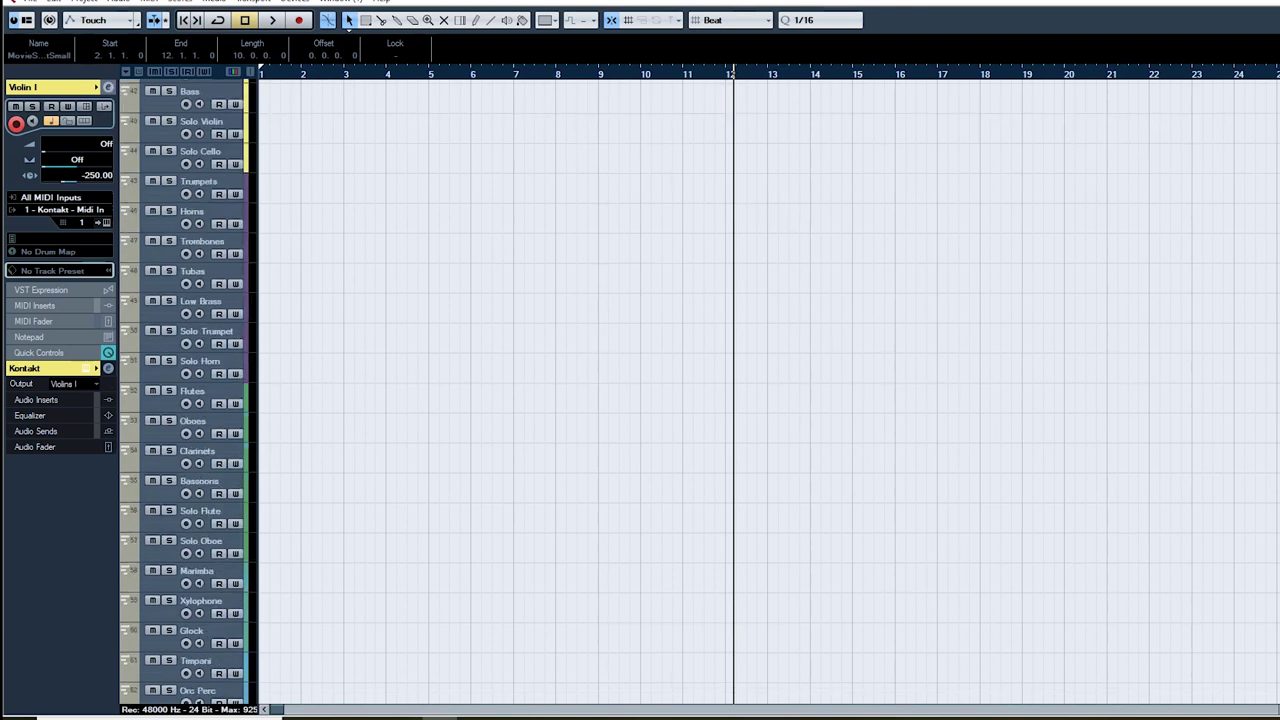
scroll(699, 391, "up", 7)
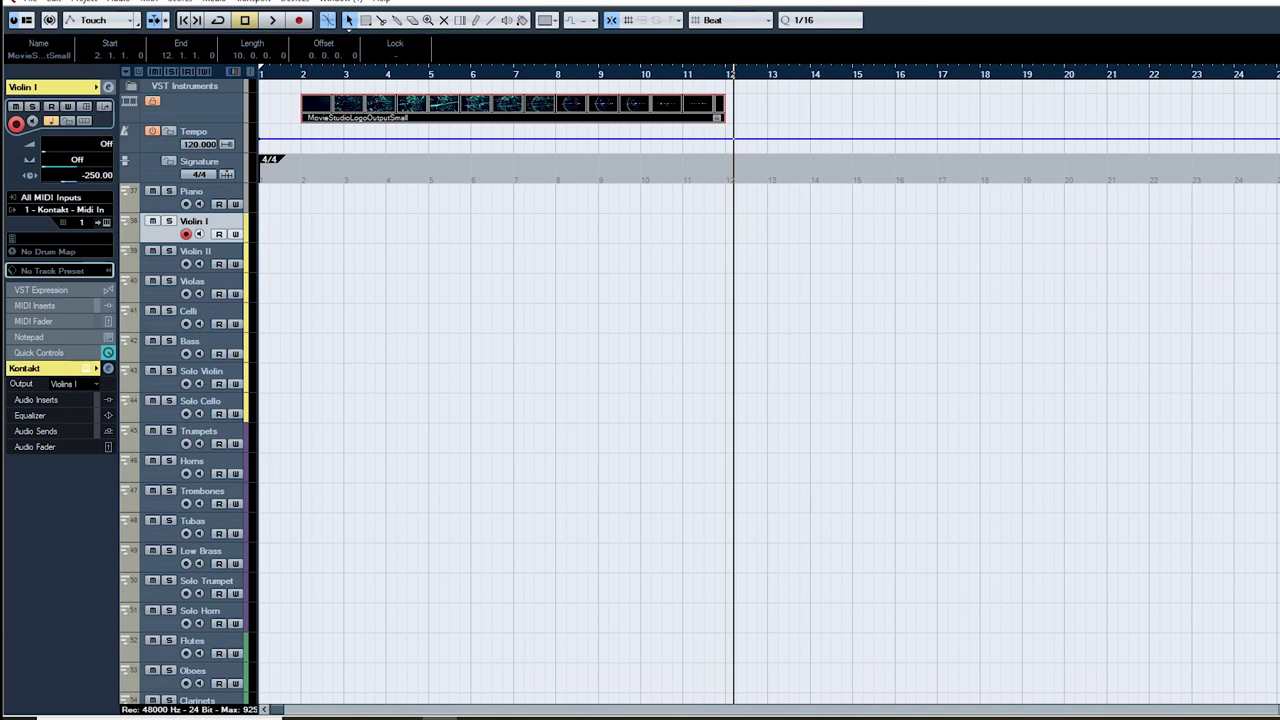
Step: Select the Strings track inside the Tight Orc folder
scroll(699, 391, "down", 10)
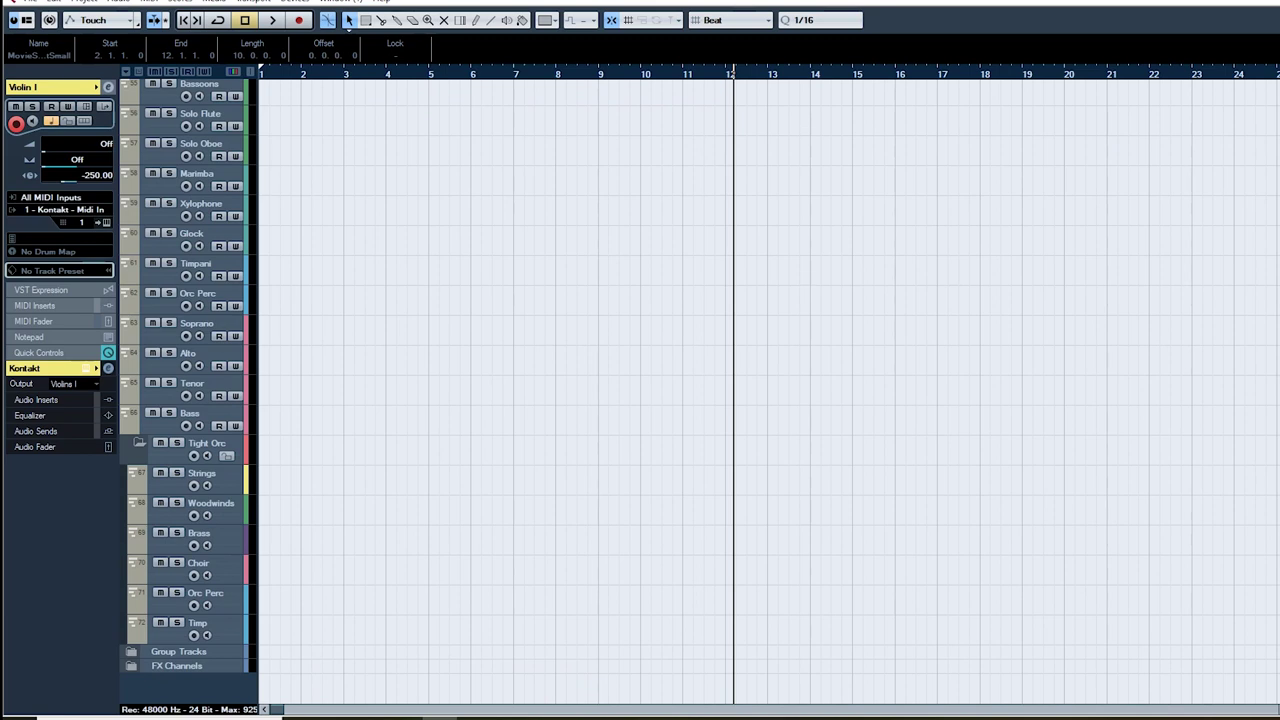
scroll(699, 391, "up", 15)
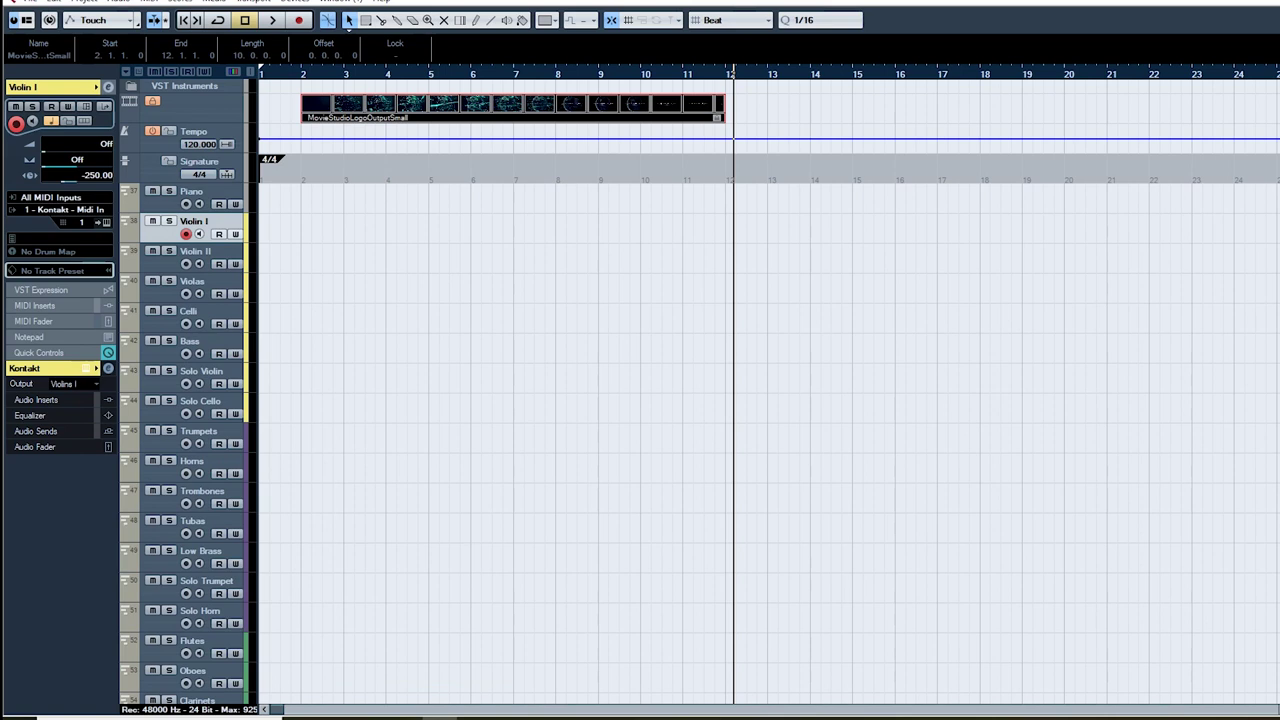
scroll(699, 391, "down", 15)
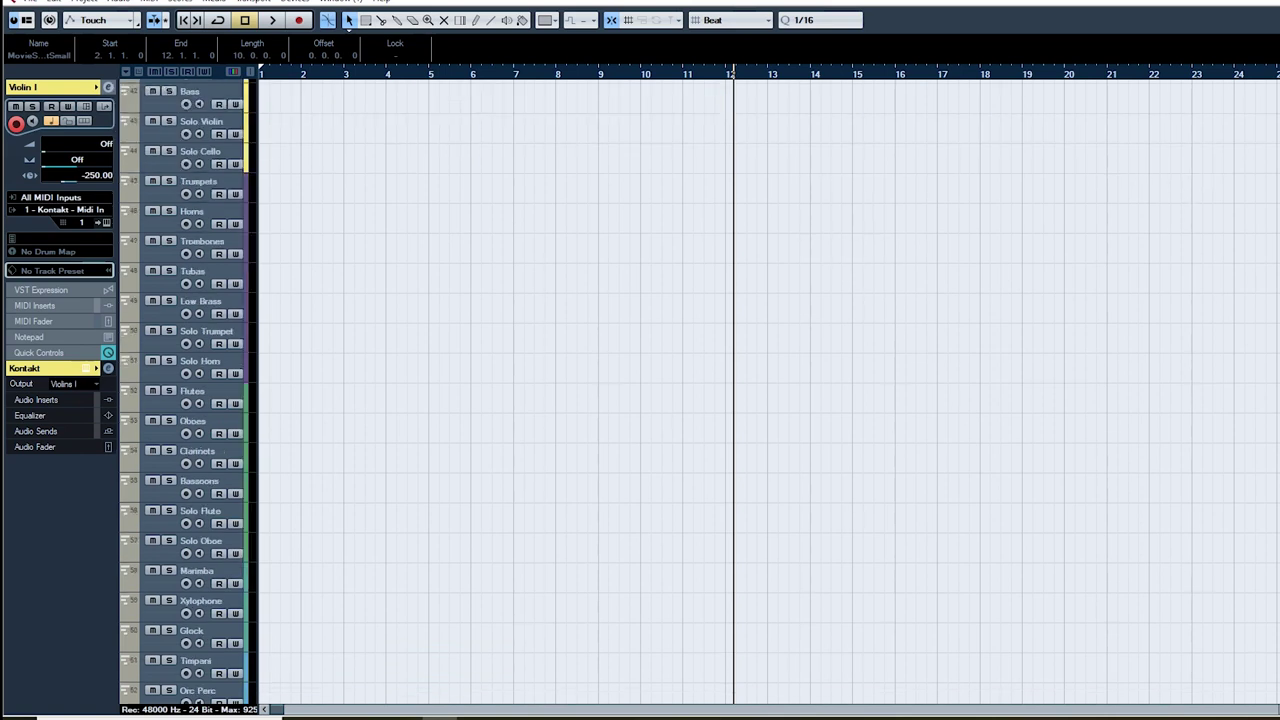
scroll(699, 391, "up", 12)
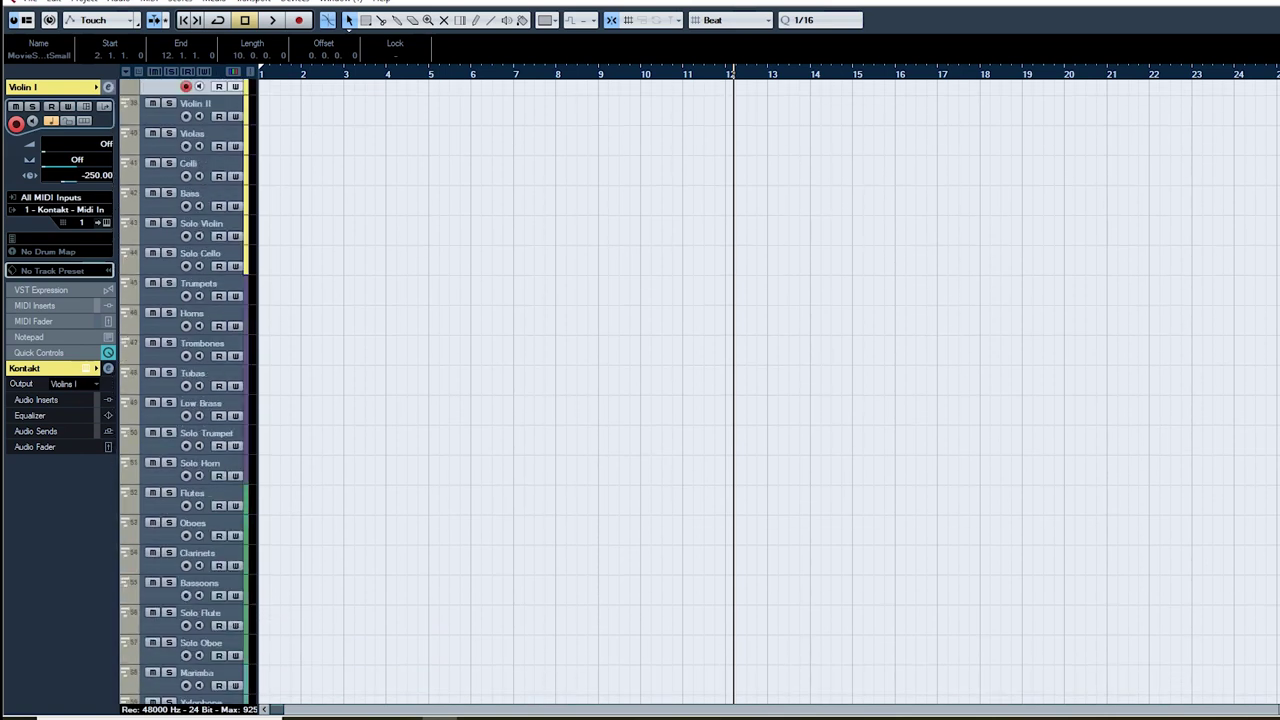
scroll(699, 391, "down", 12)
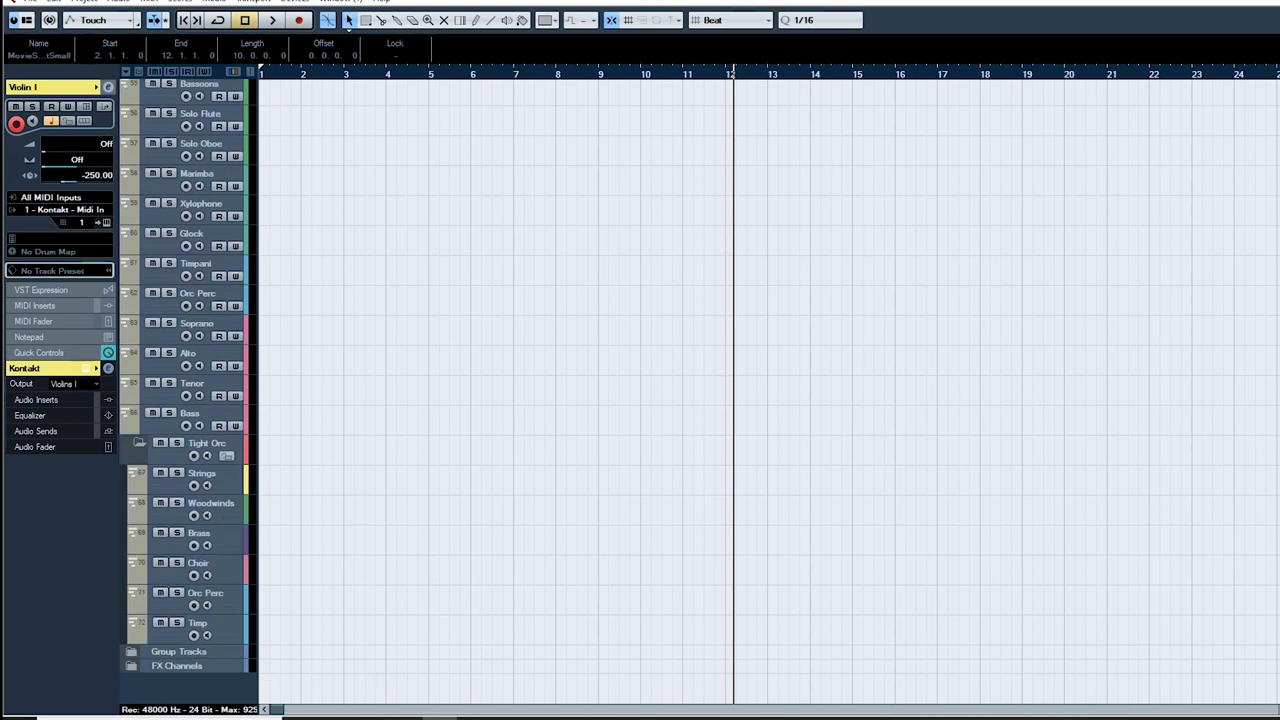
left_click(201, 473)
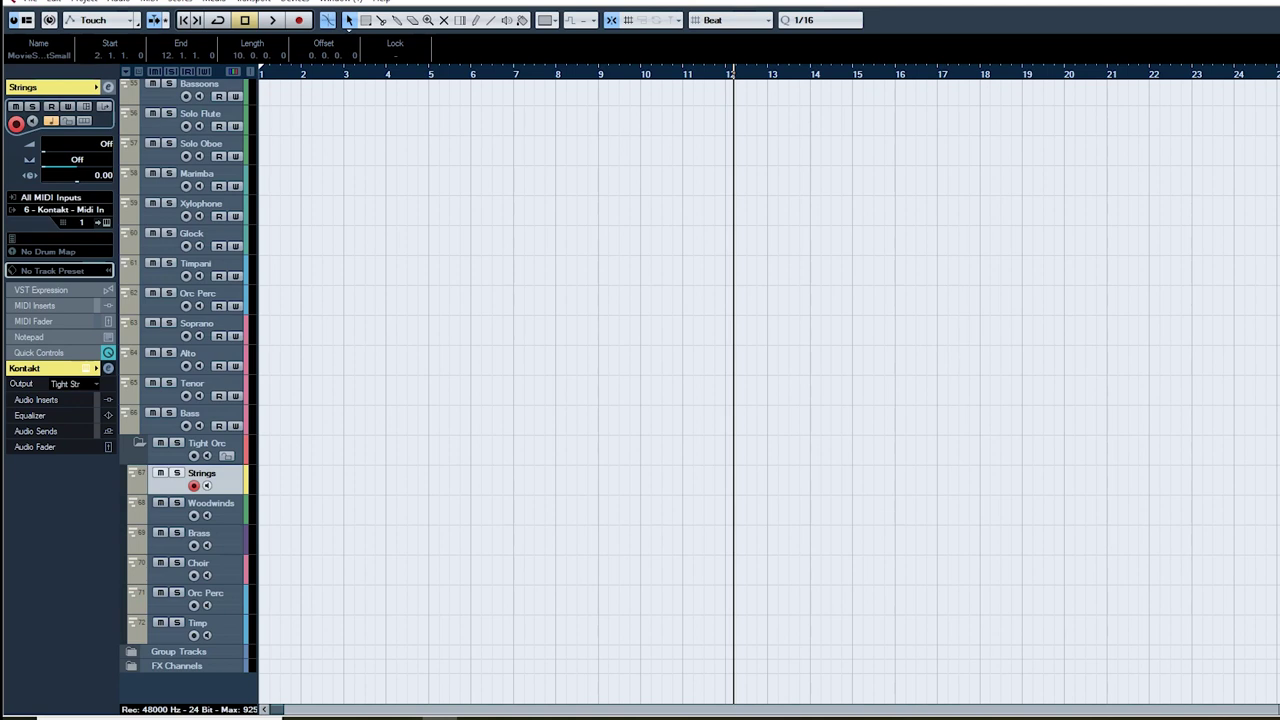
Step: Bring the Mixer 2 window into view over the project's arrangement
scroll(700, 390, "up", 15)
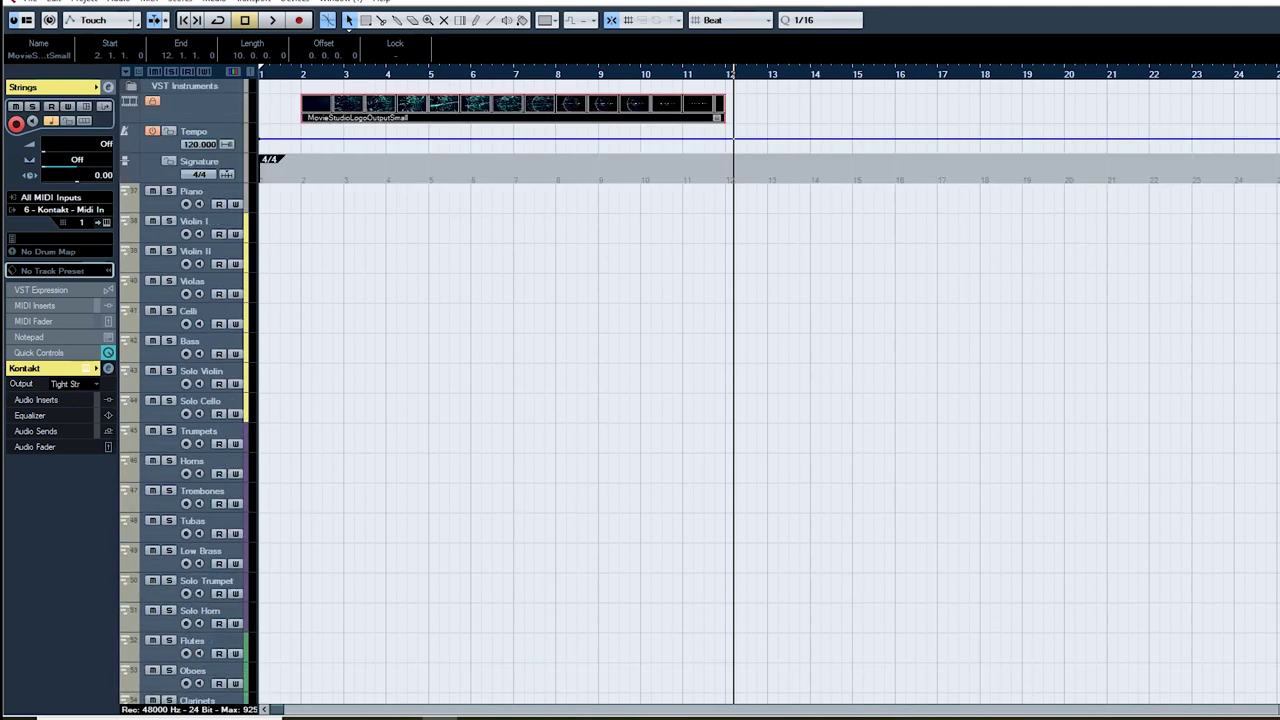
left_click_drag(1279, 50, 508, 98)
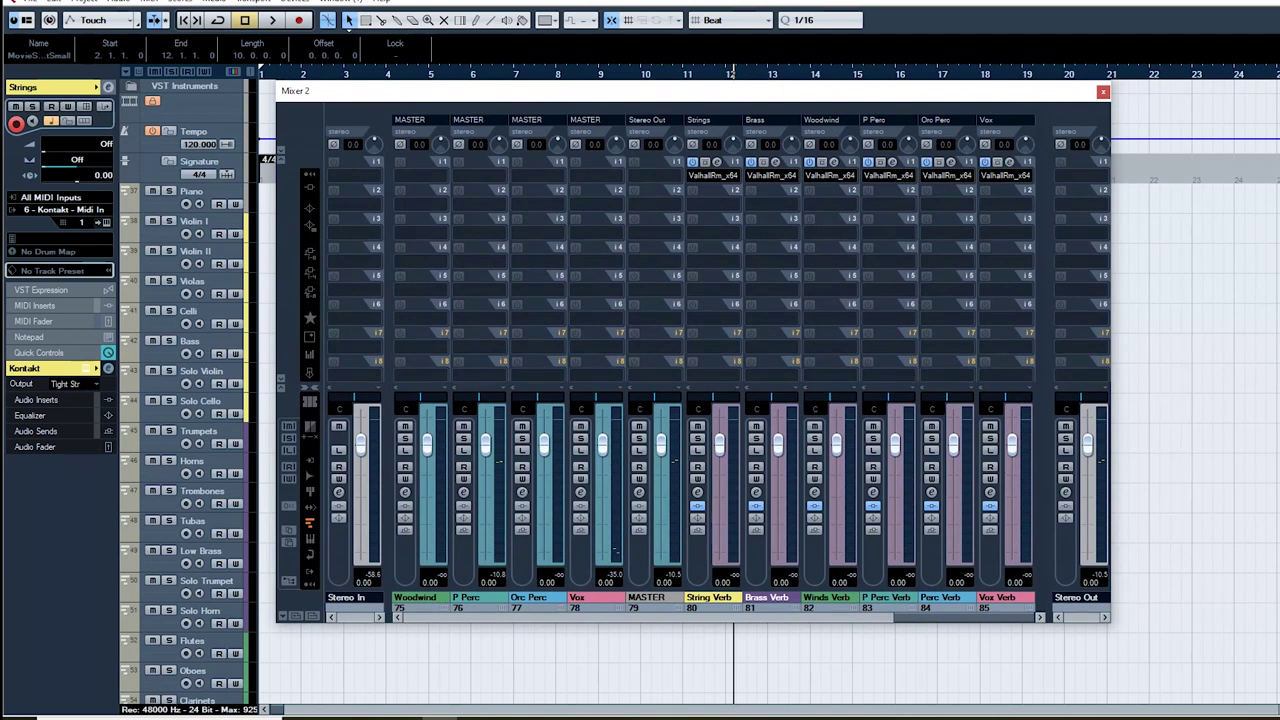
Step: Look through the instrument channels in the mixer and examine which group each one is routed to
scroll(715, 370, "left", 12)
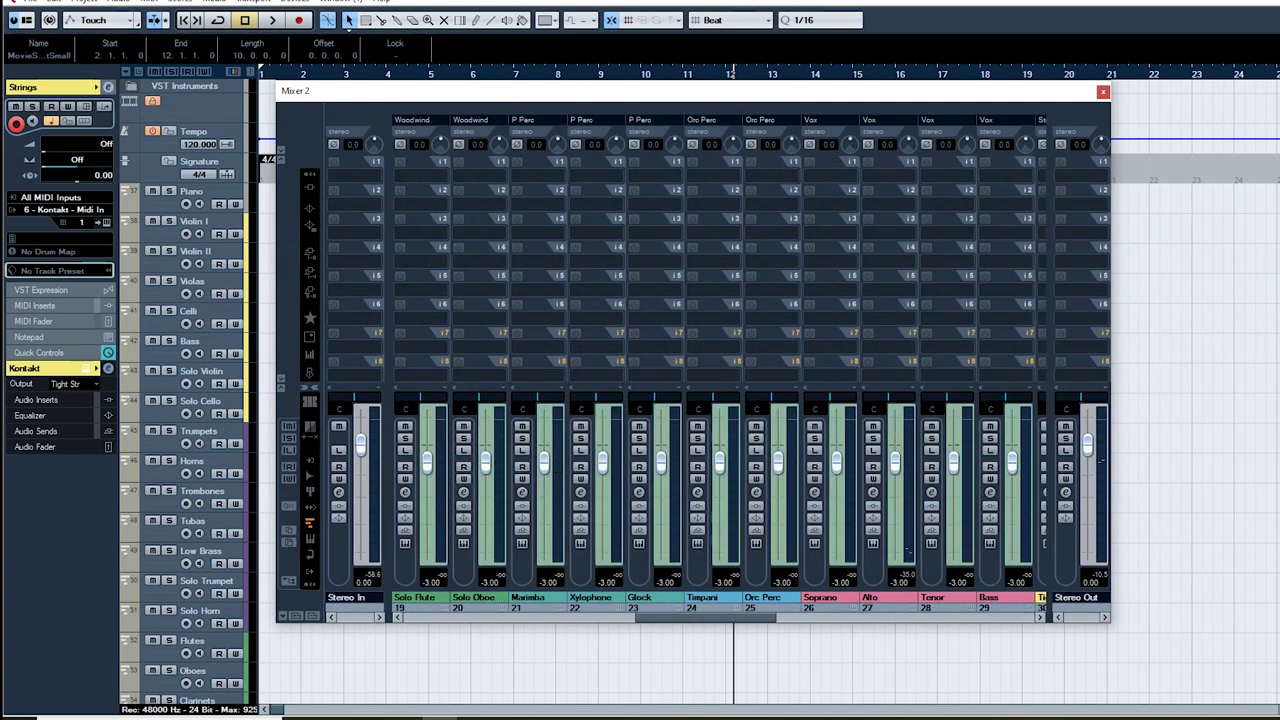
scroll(720, 490, "left", 8)
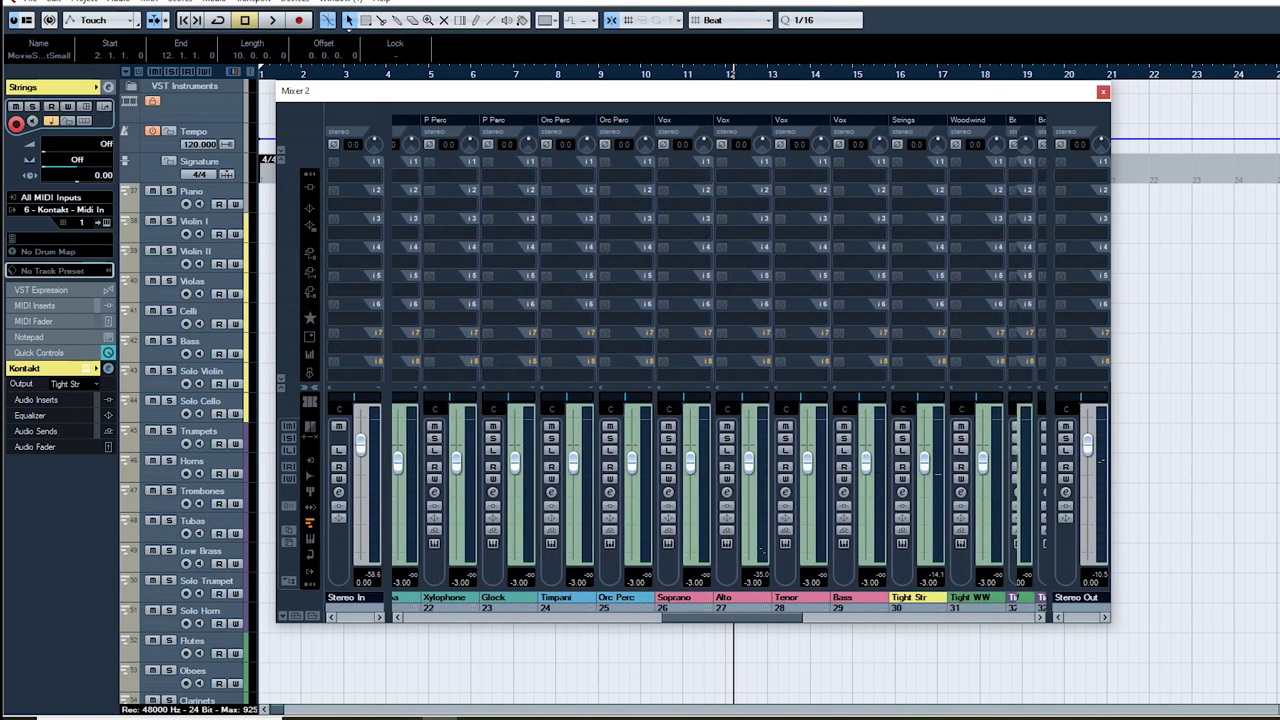
scroll(468, 164, "left", 17)
scroll(468, 164, "right", 20)
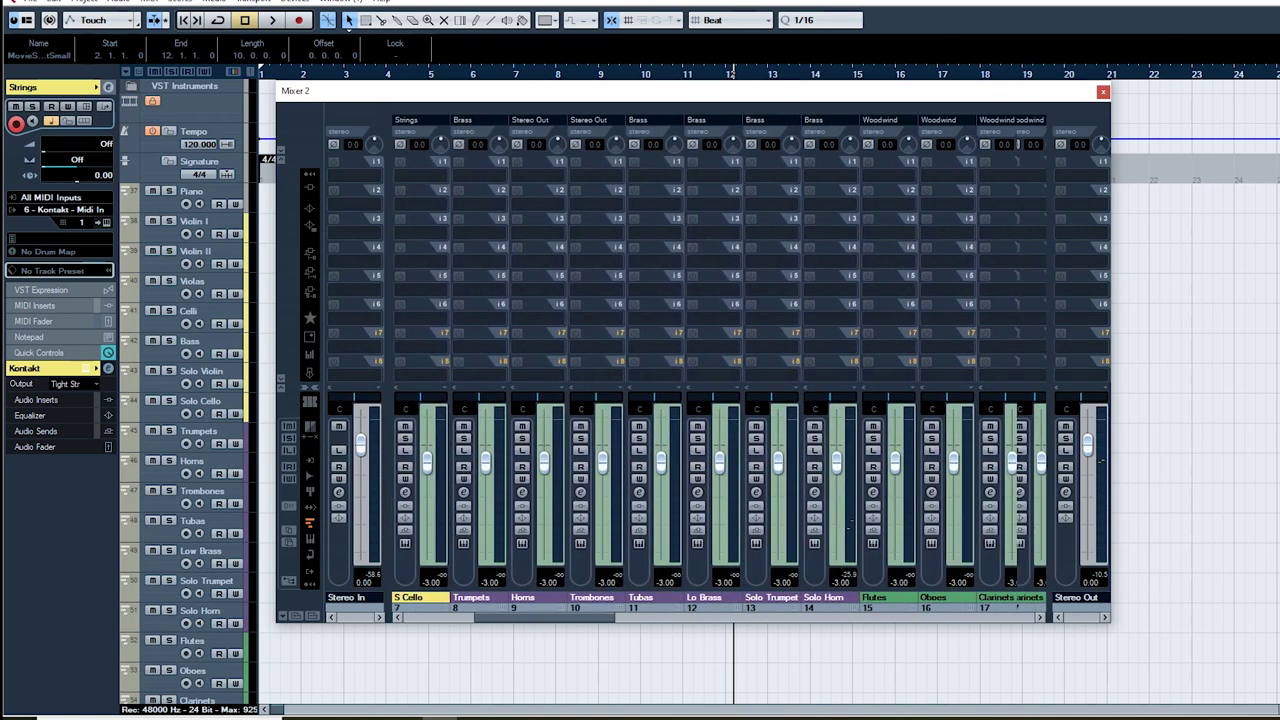
scroll(720, 490, "right", 1)
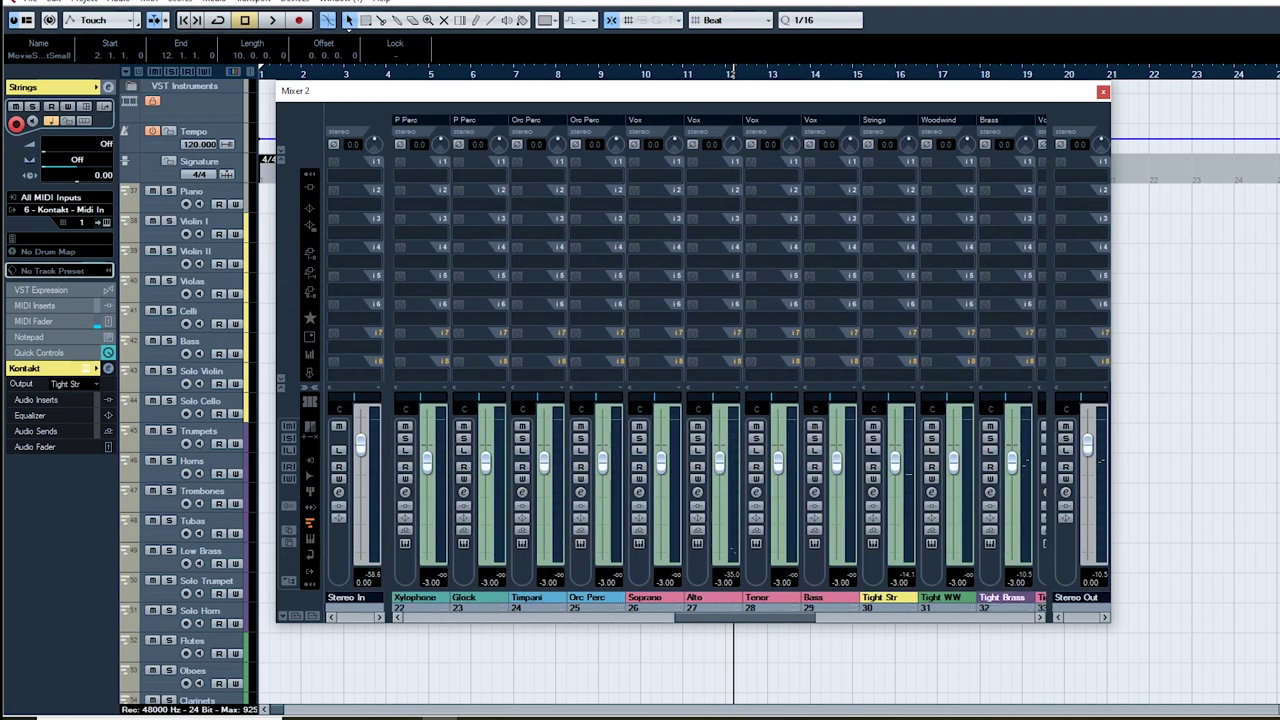
scroll(720, 490, "left", 3)
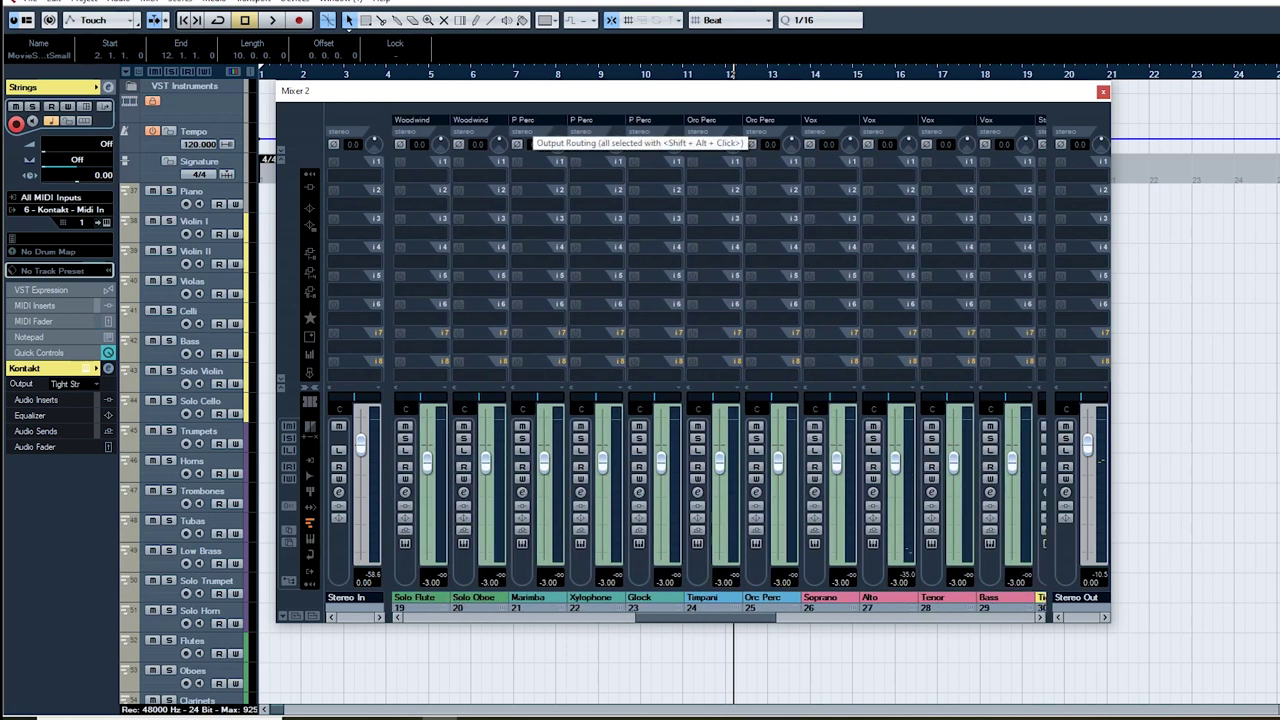
scroll(720, 490, "right", 10)
scroll(720, 490, "right", 6)
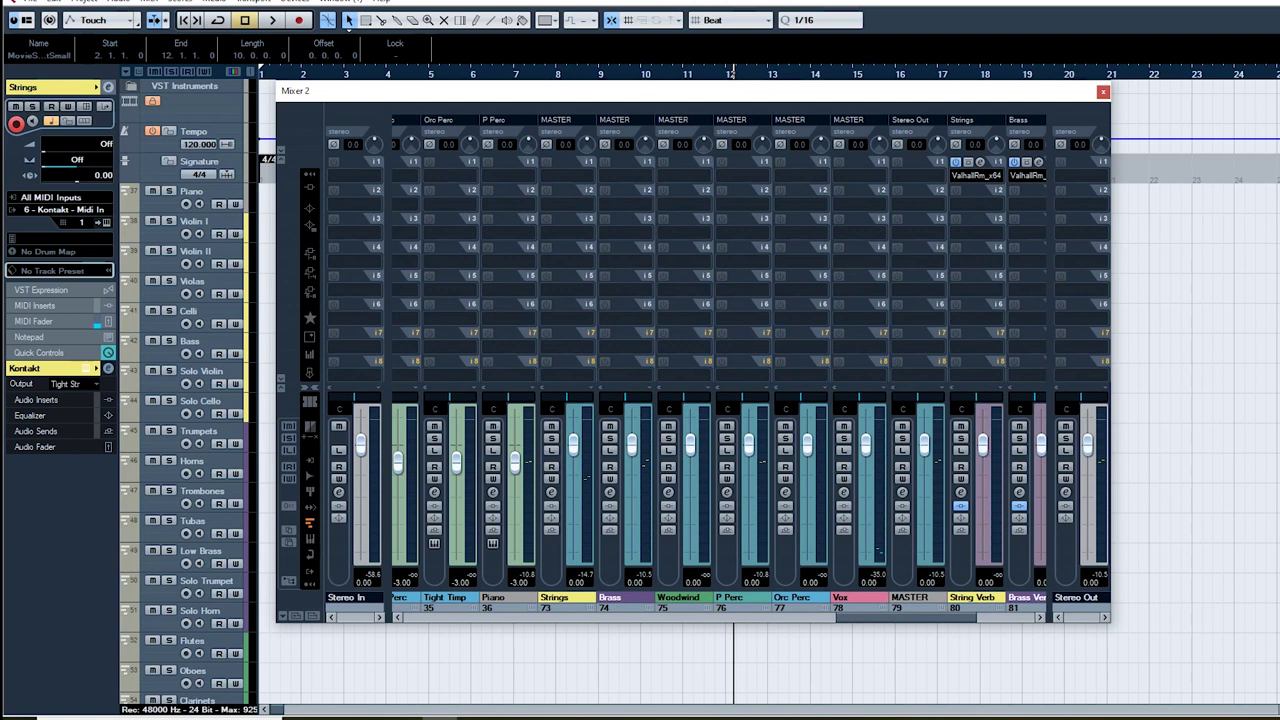
Step: Examine the group channels routed to MASTER and the reverb channels routed back to their section groups
left_click_drag(906, 617, 841, 617)
scroll(720, 480, "right", 4)
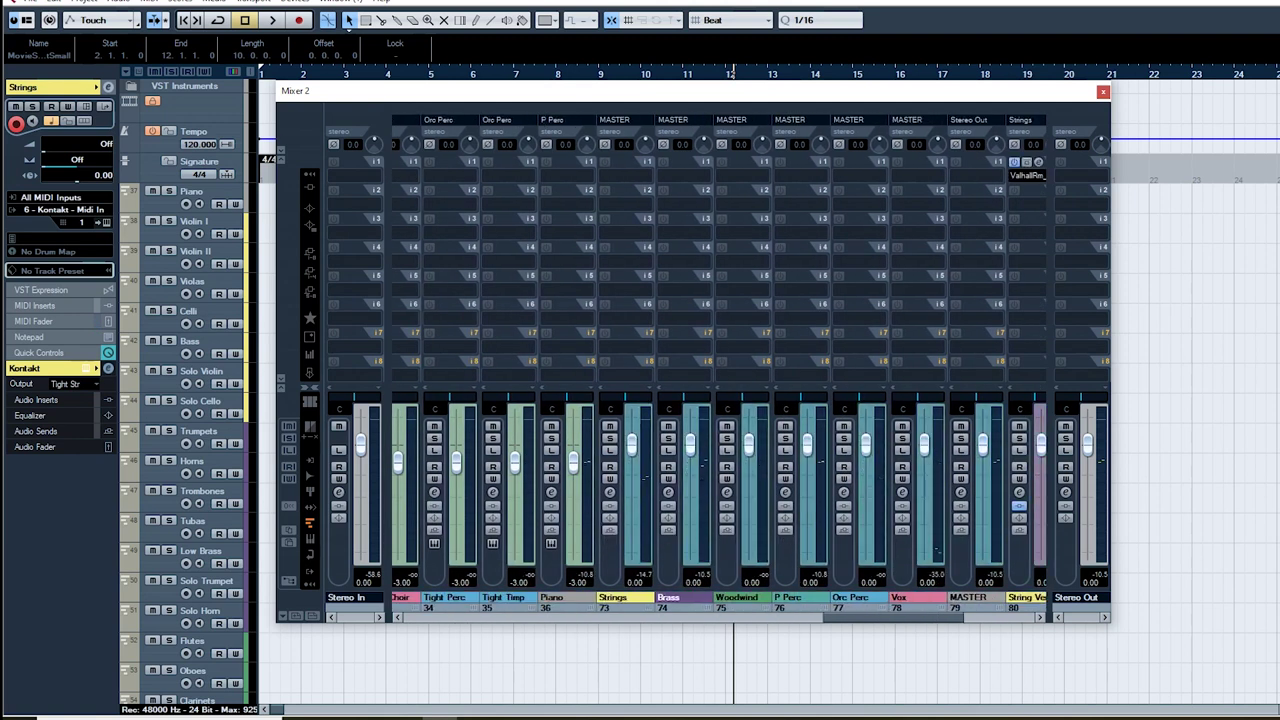
scroll(720, 480, "right", 2)
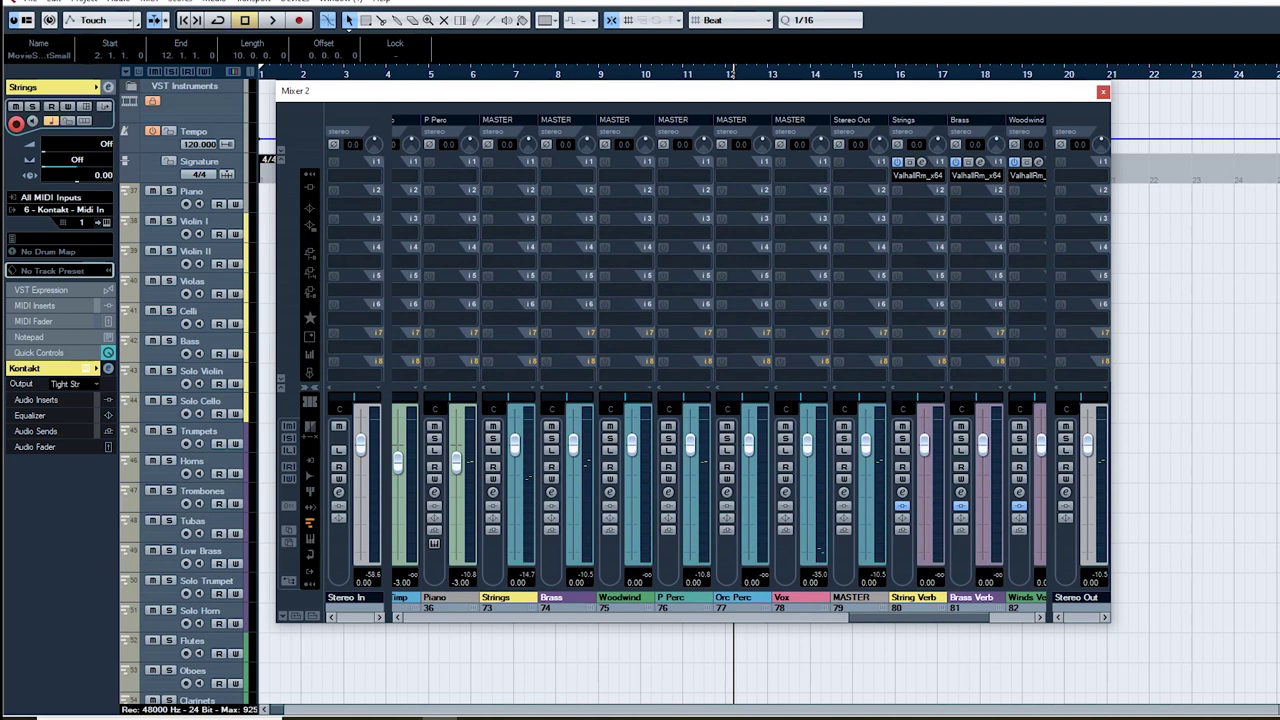
scroll(720, 480, "right", 2)
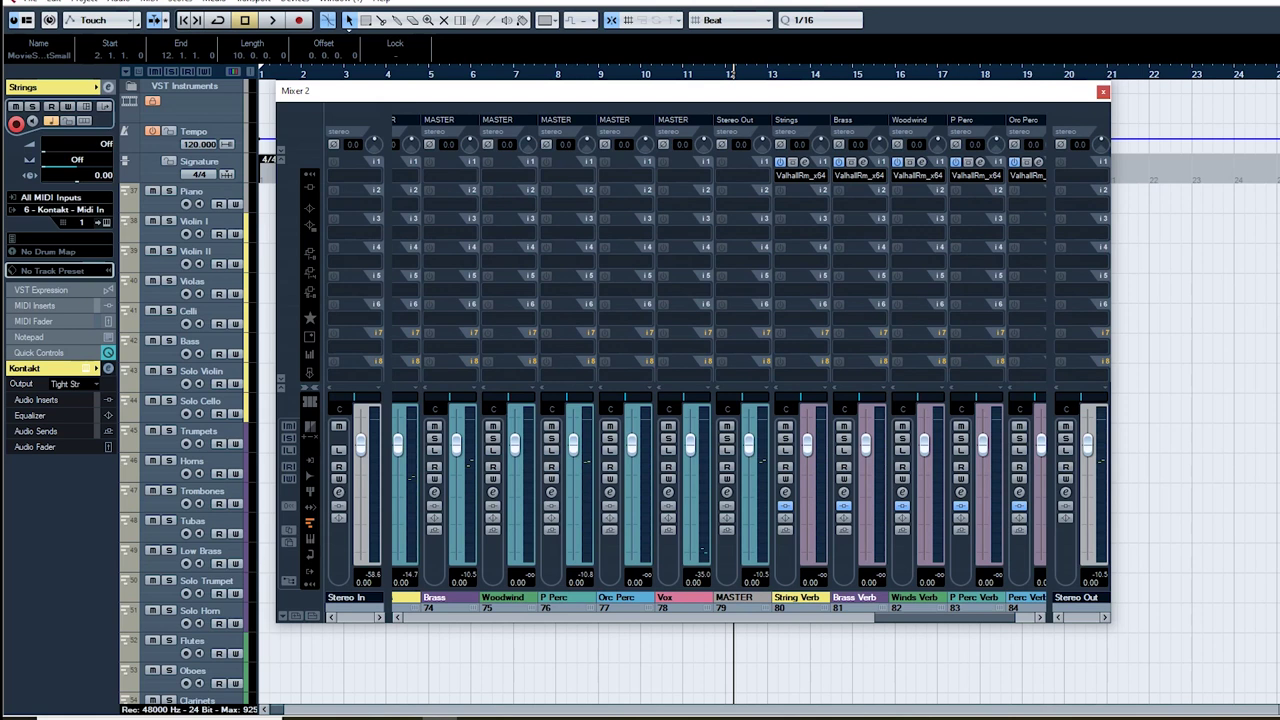
scroll(720, 480, "right", 1)
scroll(720, 480, "left", 7)
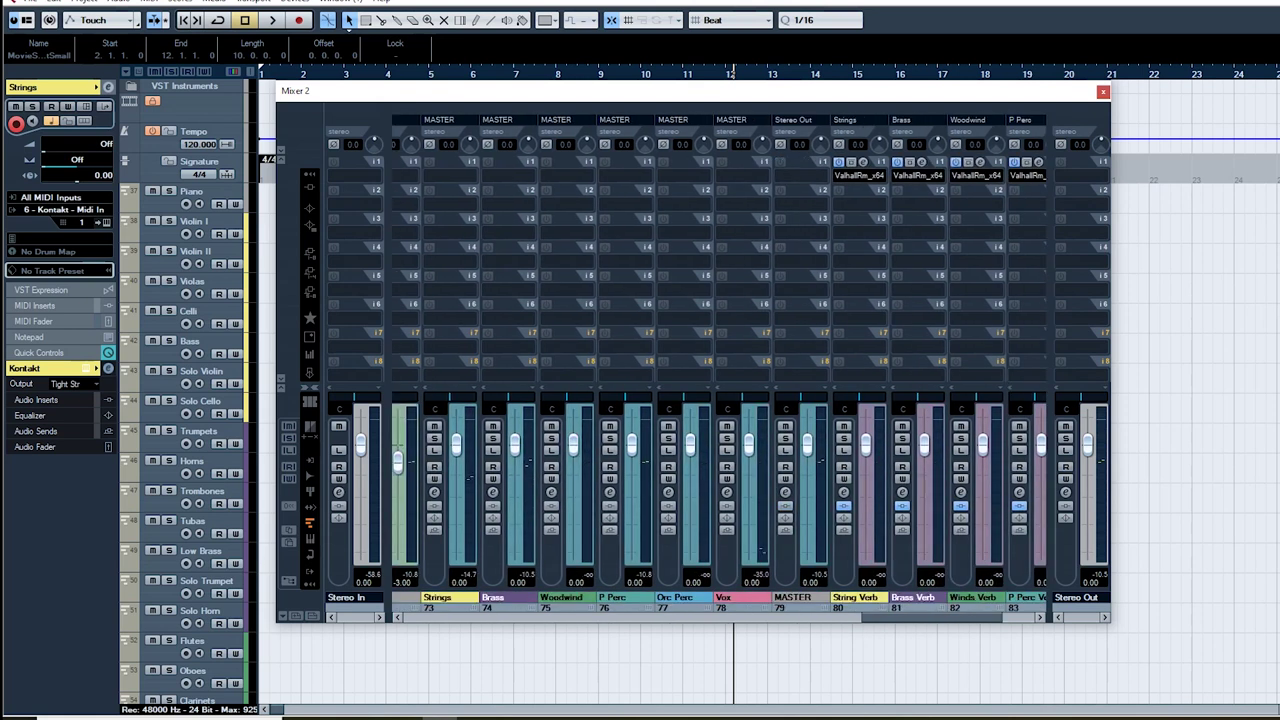
scroll(720, 480, "right", 7)
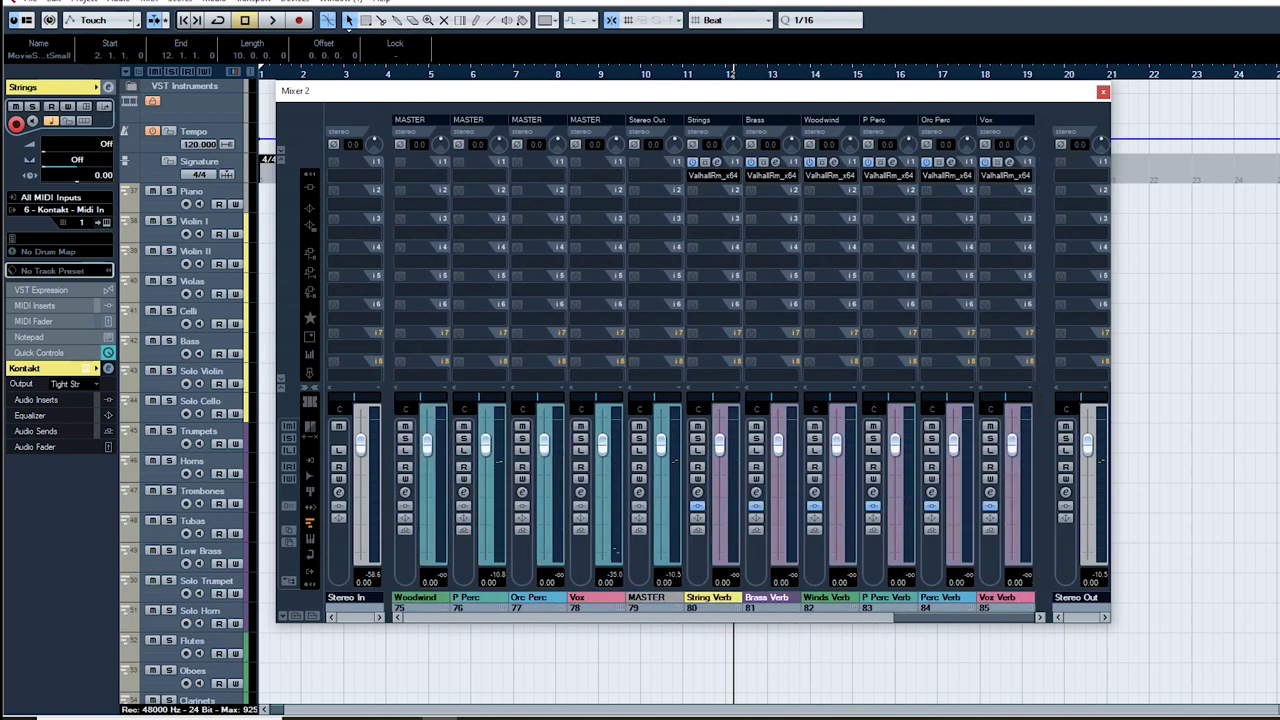
scroll(720, 480, "left", 7)
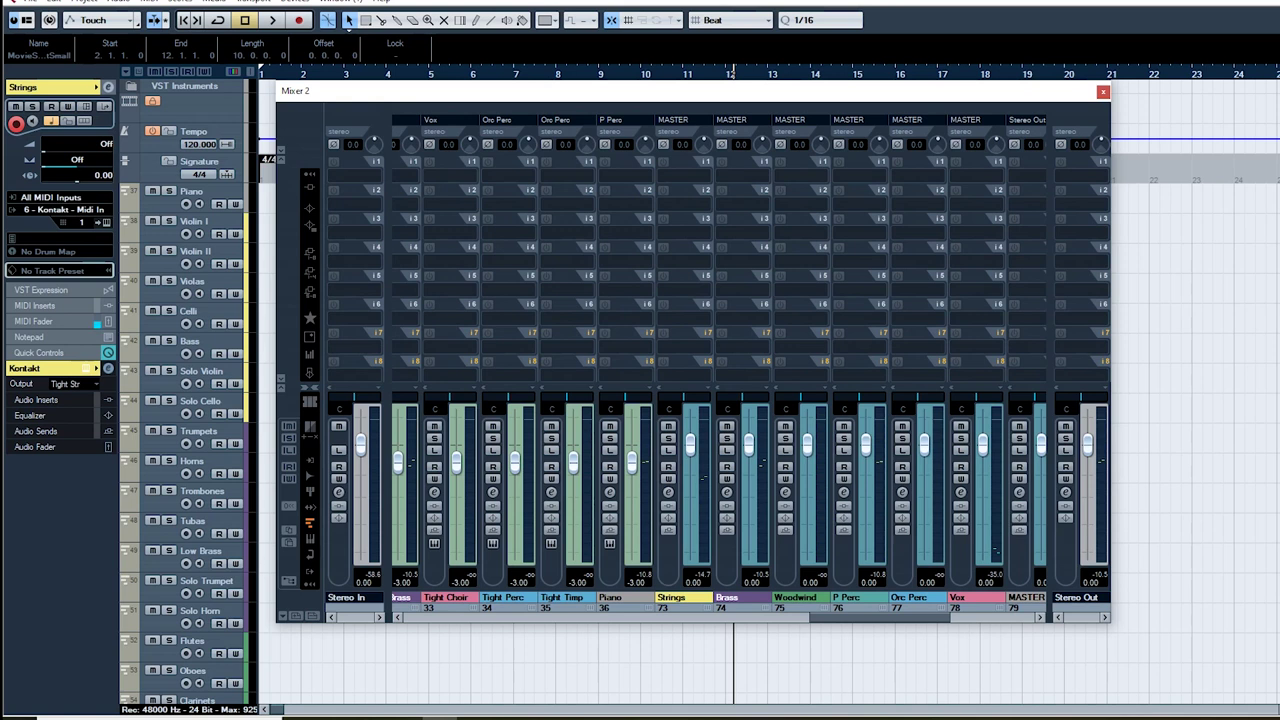
scroll(719, 369, "left", 2)
scroll(719, 369, "right", 1)
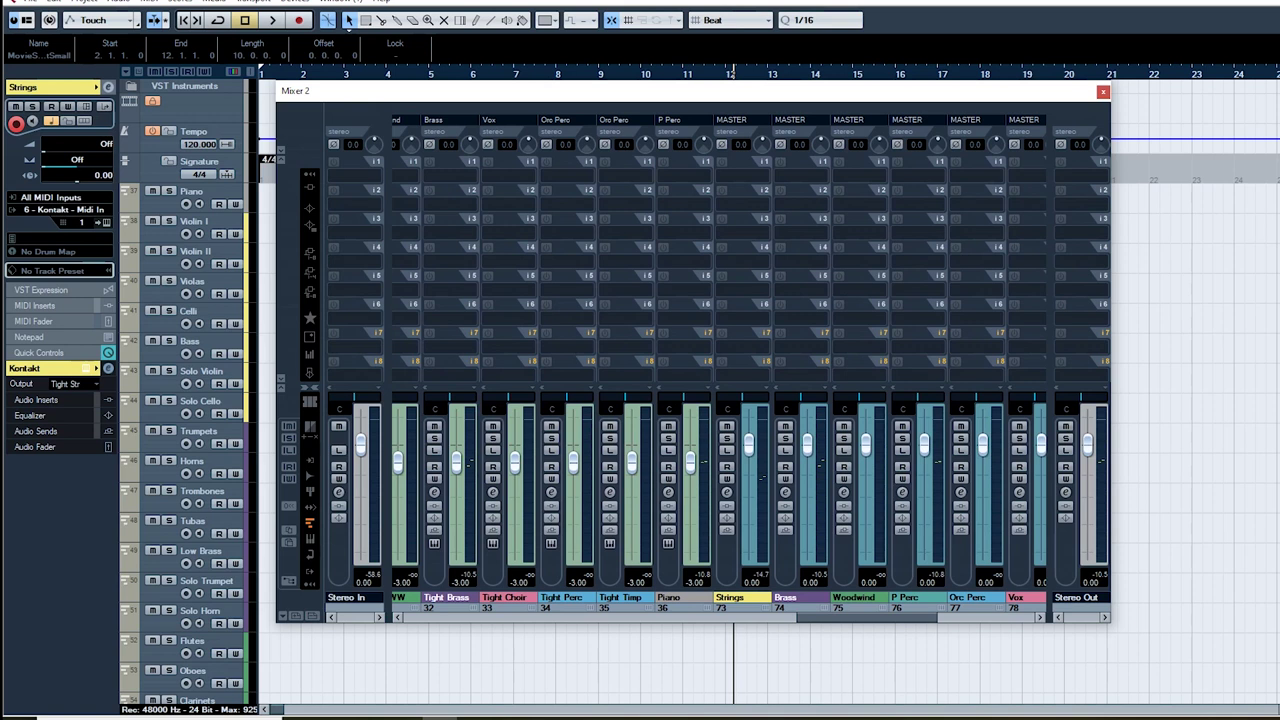
Step: Trace the mixer routing from the individual strings channels through the Tight Orc channels to the groups and reverbs
left_click_drag(866, 617, 487, 617)
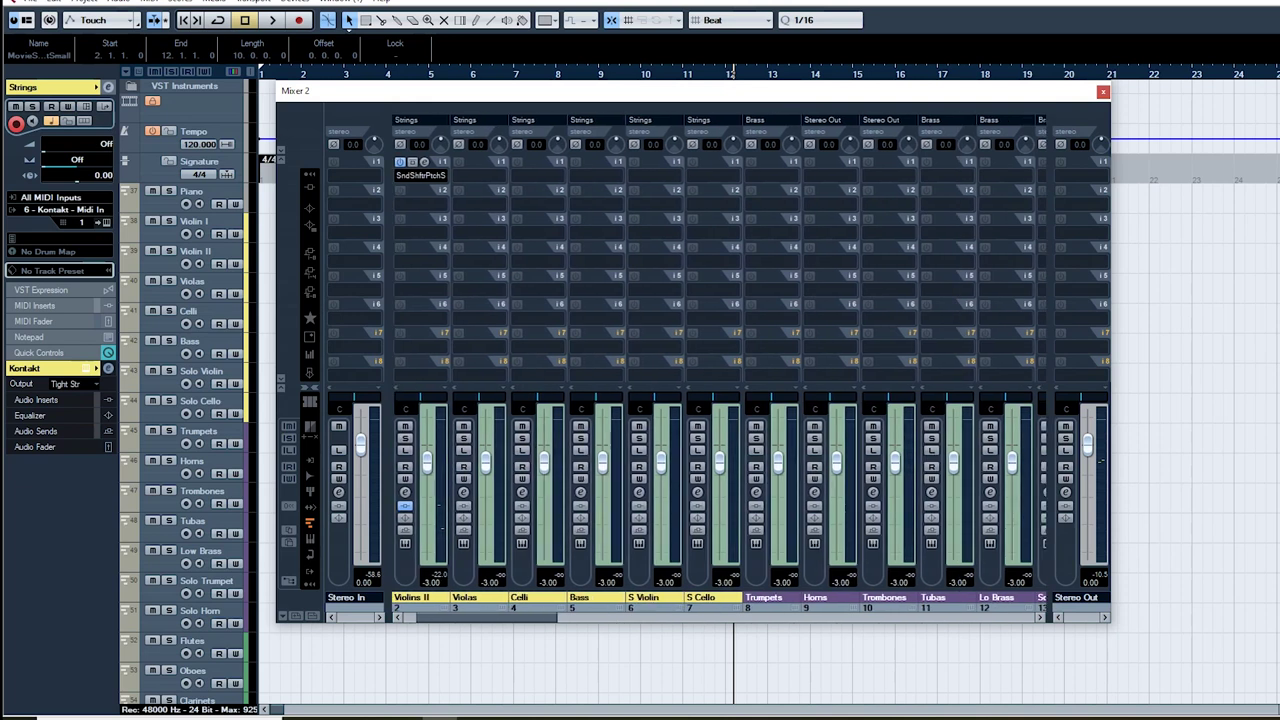
scroll(720, 490, "right", 20)
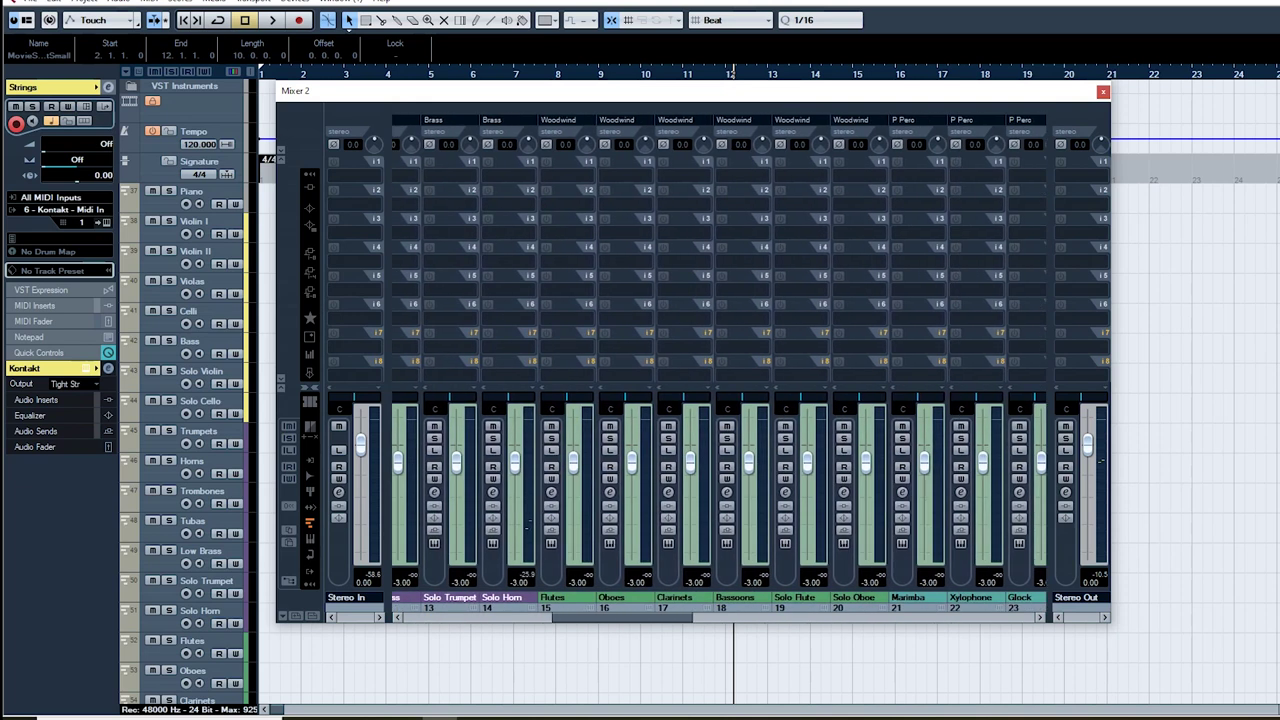
scroll(720, 490, "right", 3)
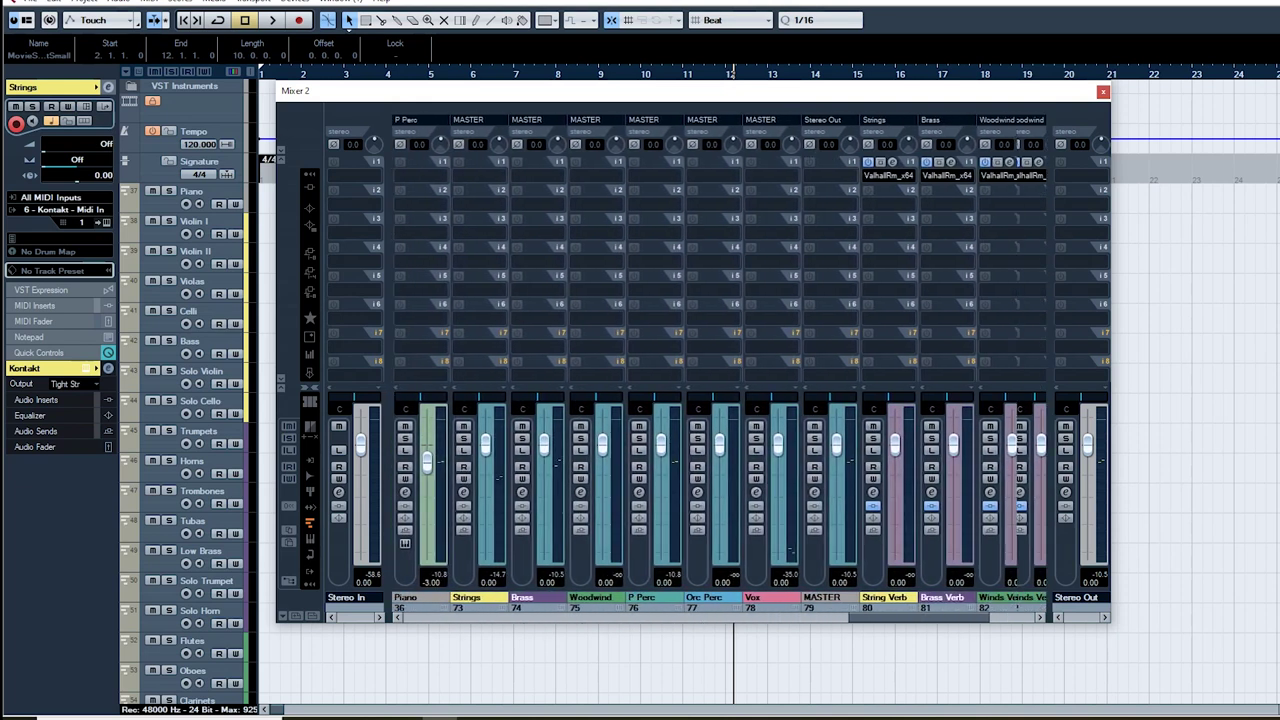
scroll(720, 490, "left", 5)
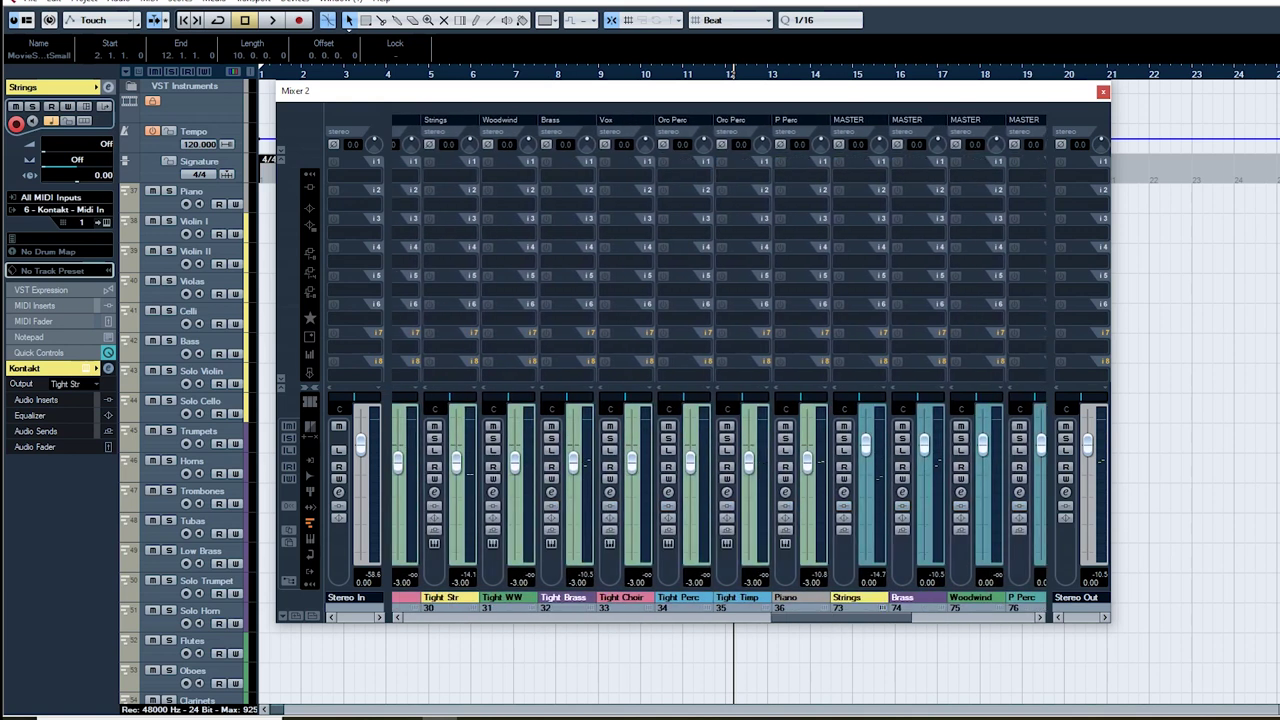
scroll(720, 490, "right", 5)
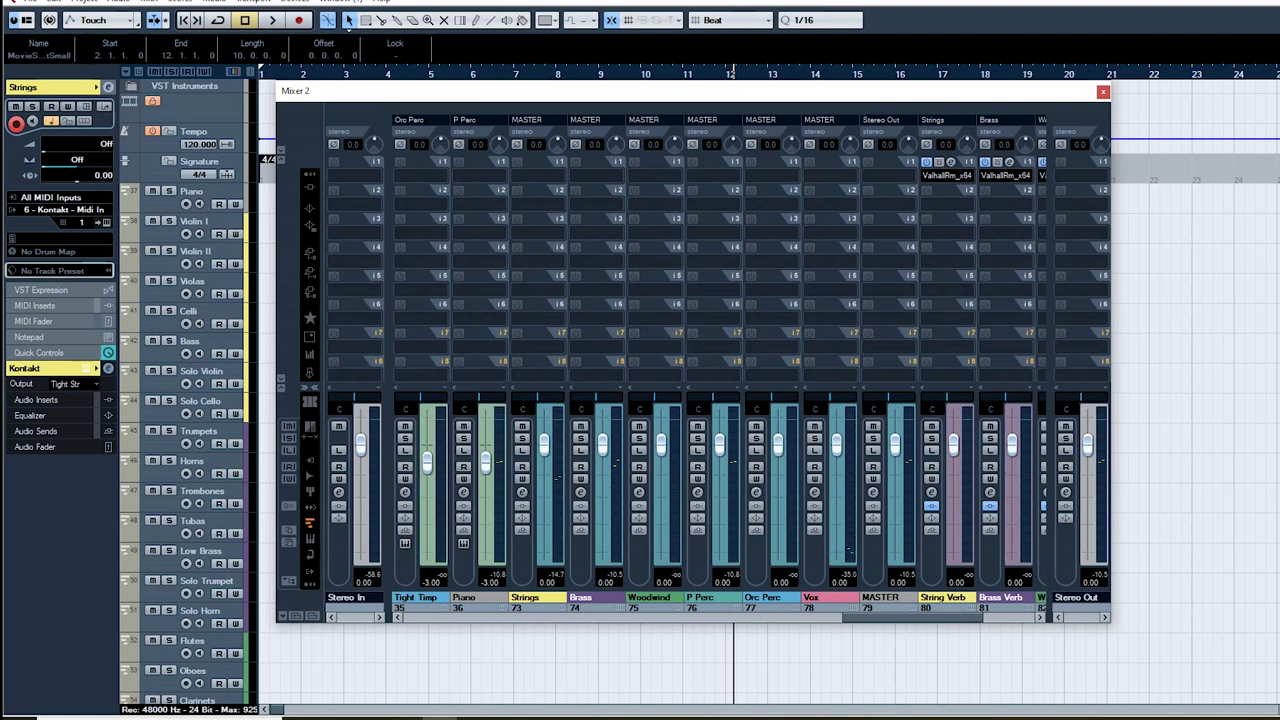
scroll(720, 490, "right", 4)
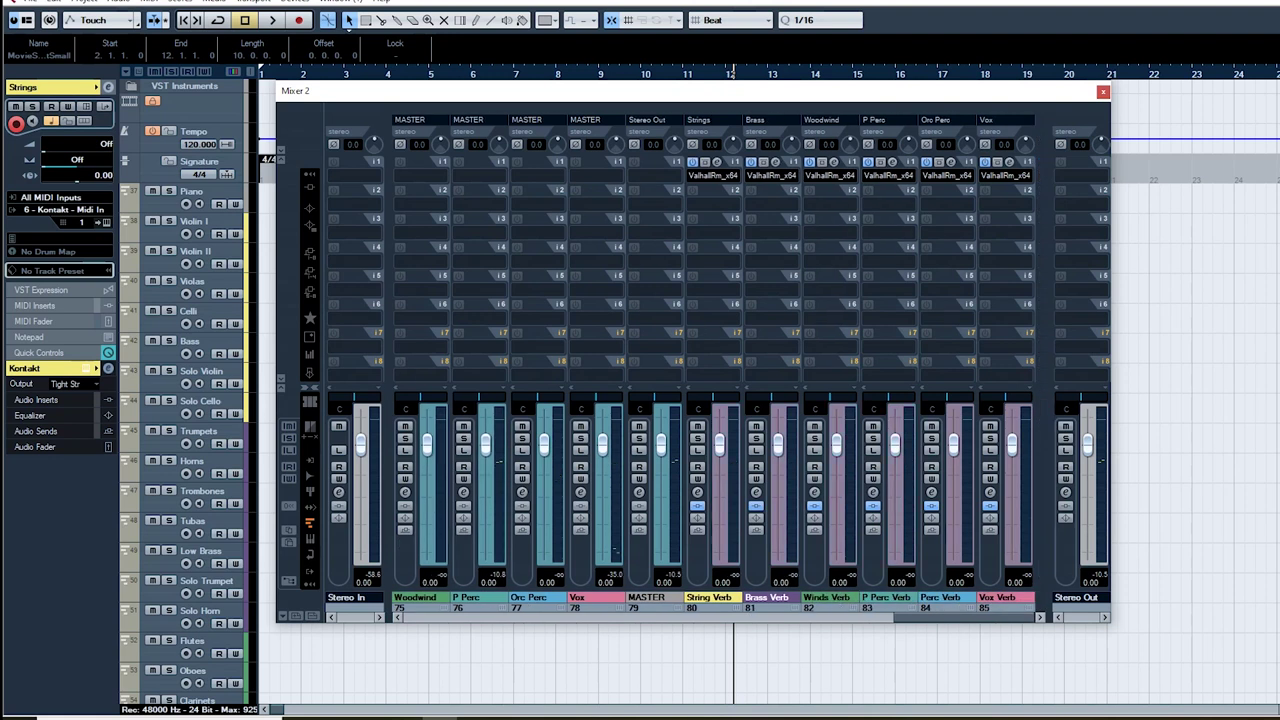
scroll(720, 490, "left", 5)
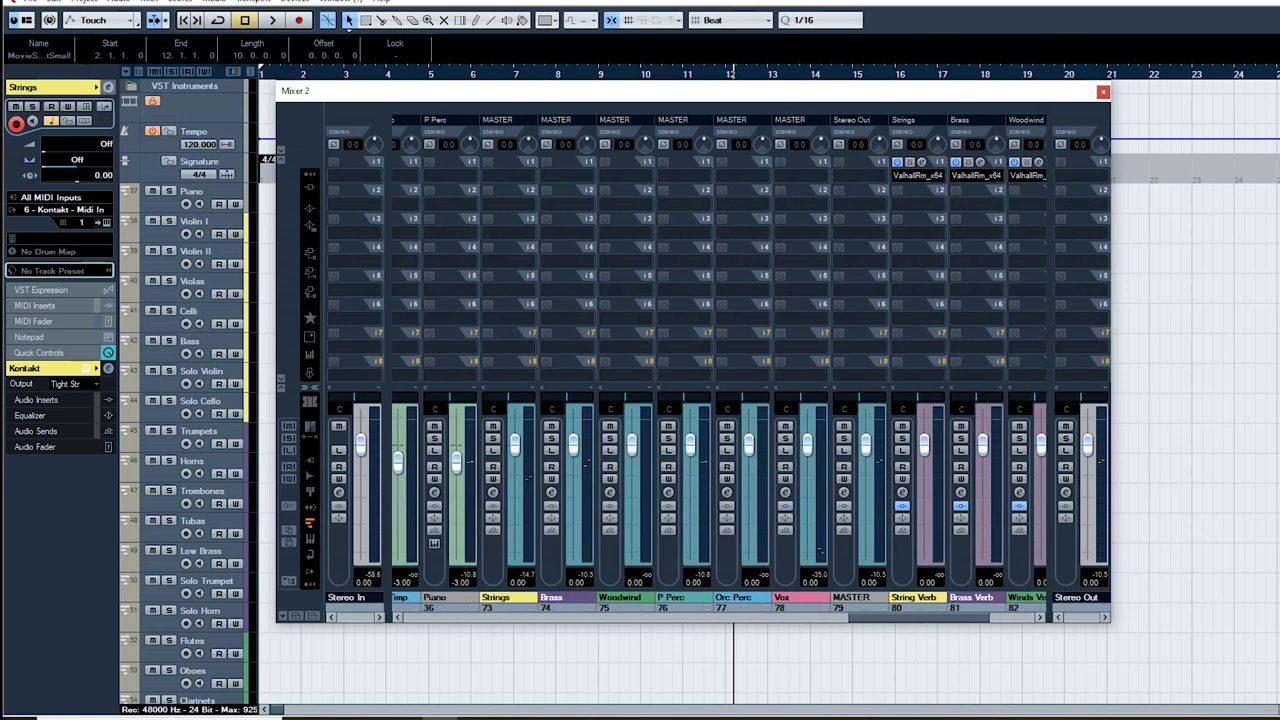
Step: Open the Export Audio Mixdown settings and review the channels available for batch export
left_click(30, 3)
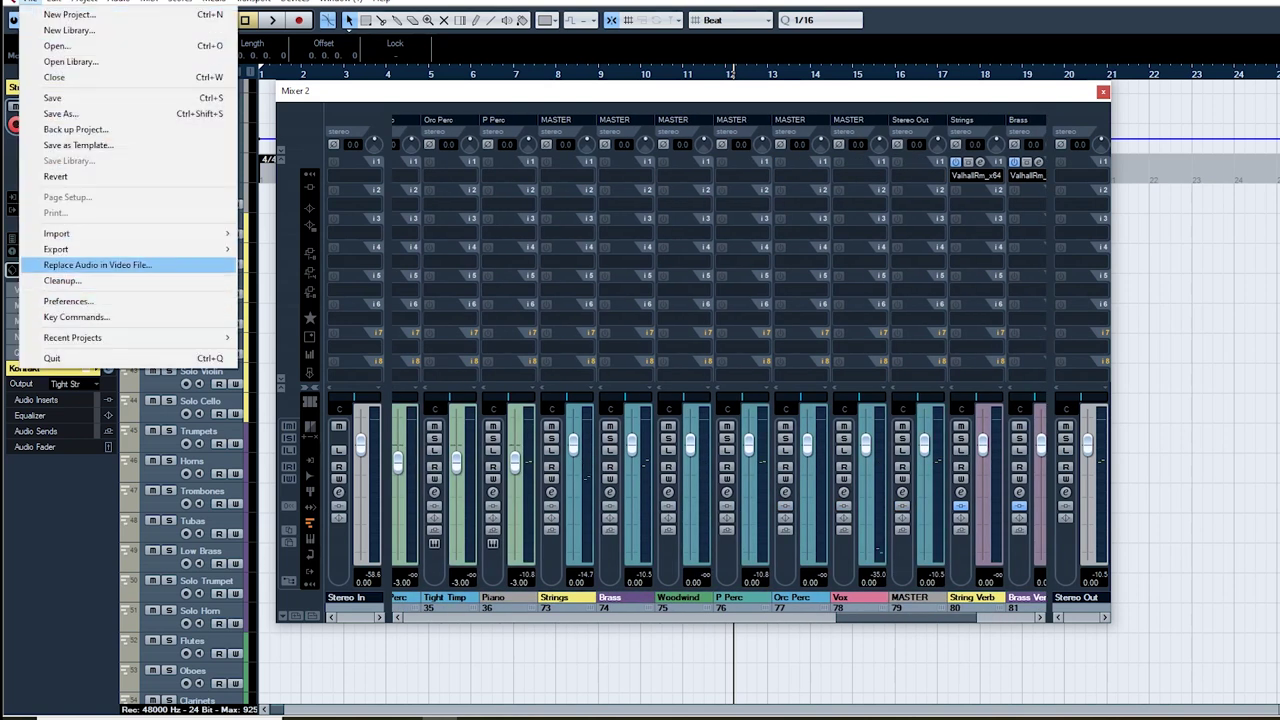
mouse_move(130, 248)
left_click(290, 281)
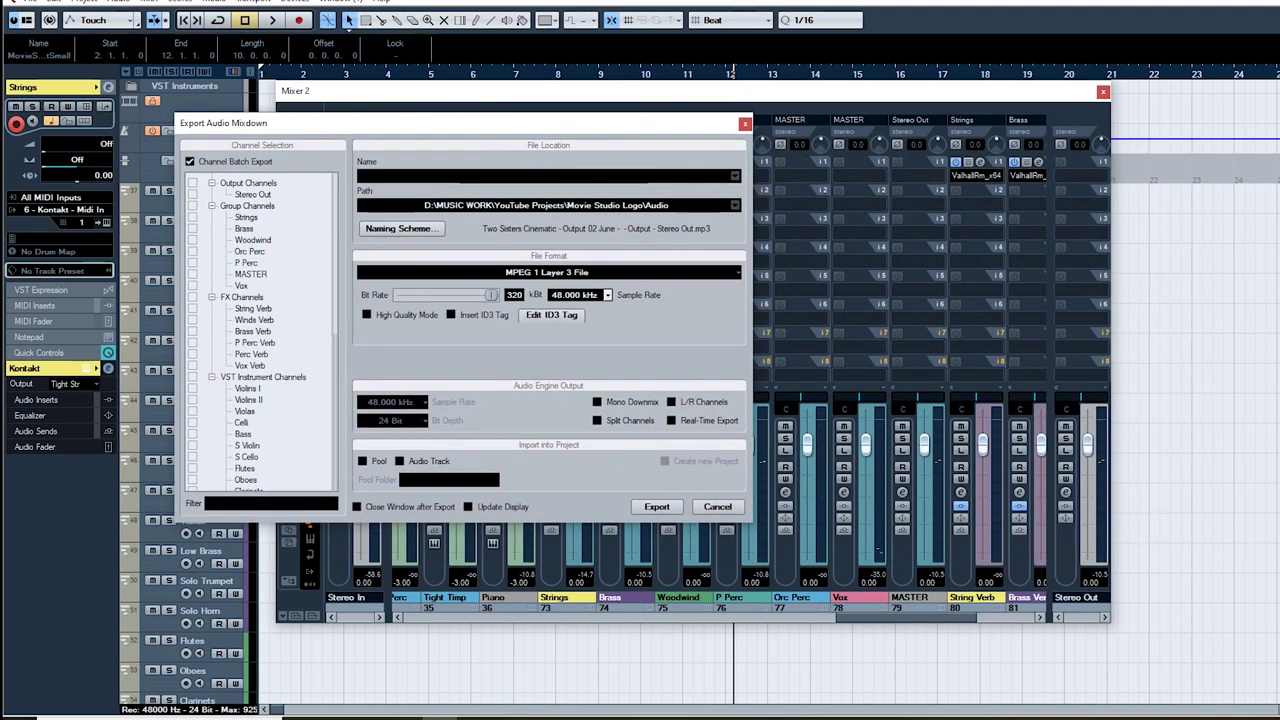
scroll(262, 332, "down", 5)
scroll(262, 332, "up", 5)
Step: Try selecting and clearing the Strings and Orc Perc groups and the Solo Trumpet channel for batch export, and cancel the mixdown
left_click(192, 251)
left_click(192, 217)
left_click(192, 251)
left_click(192, 217)
scroll(260, 330, "down", 4)
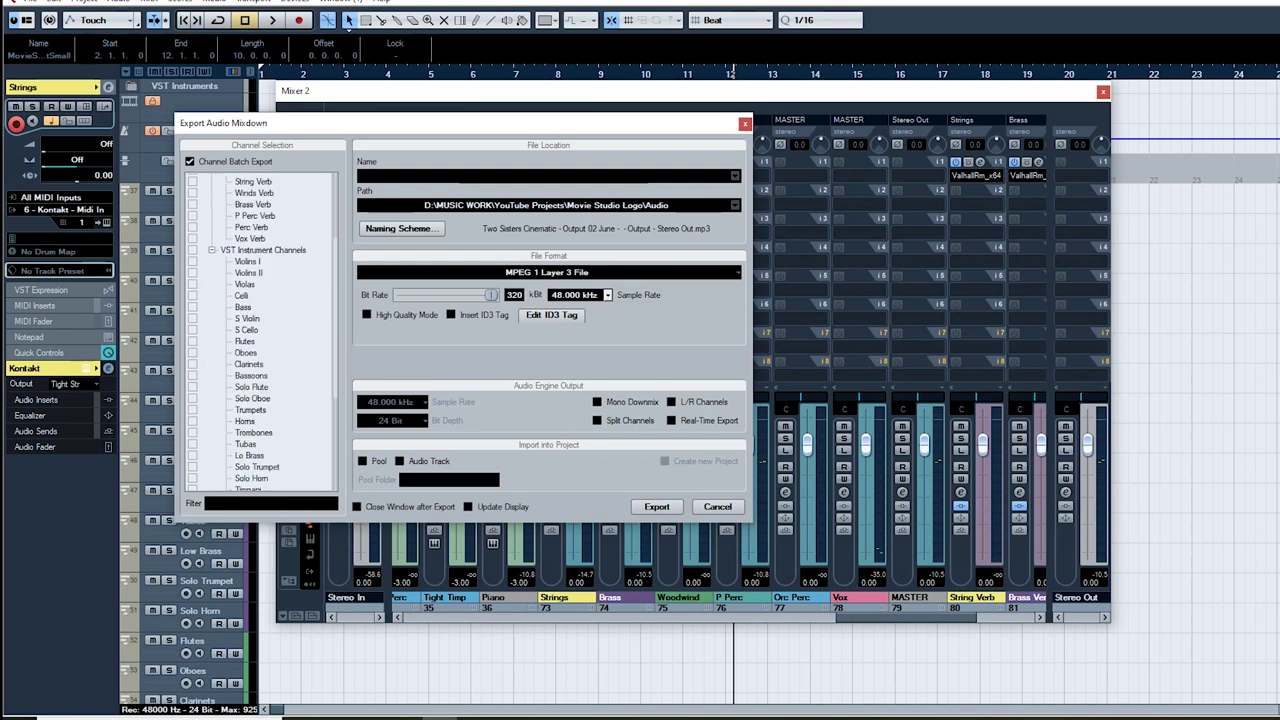
left_click(192, 467)
left_click(192, 467)
left_click(717, 506)
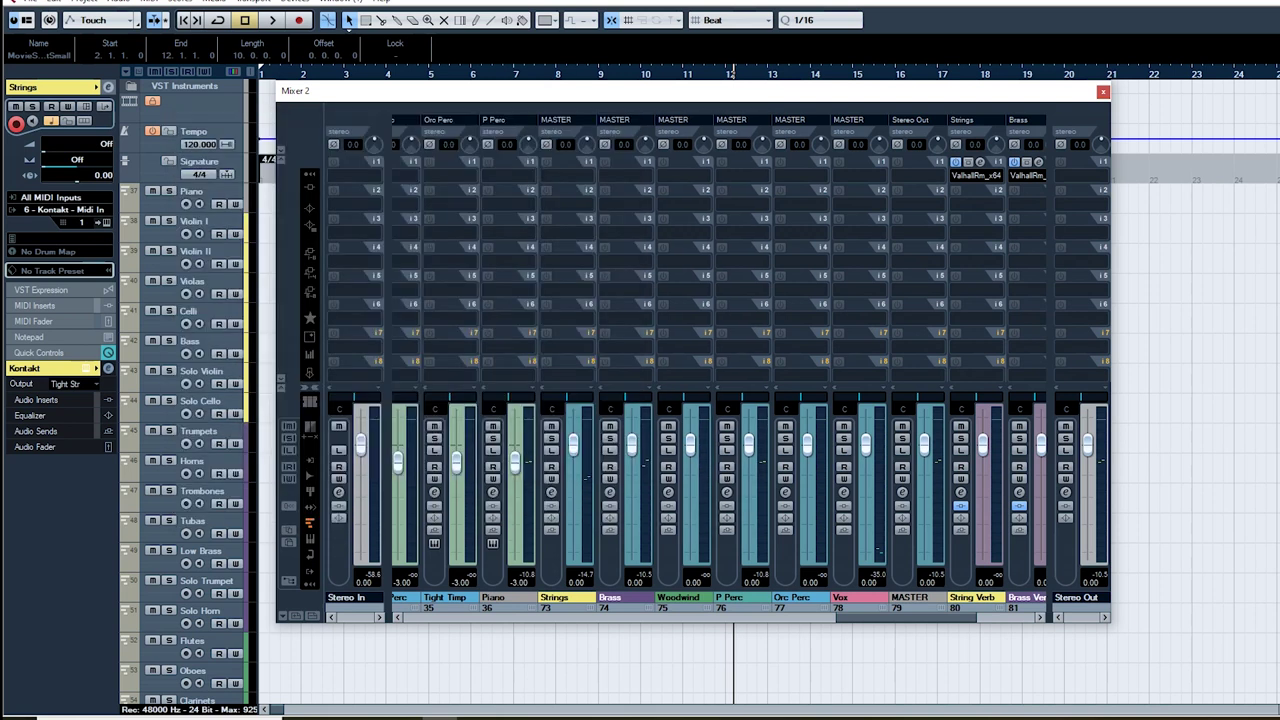
Step: Review the whole mixer again, comparing the individual instrument channels with the section groups, MASTER and reverb channels
mouse_move(942, 617)
left_mouse_down()
mouse_move(998, 617)
mouse_move(508, 617)
mouse_move(946, 617)
mouse_move(815, 617)
mouse_move(925, 617)
left_mouse_up()
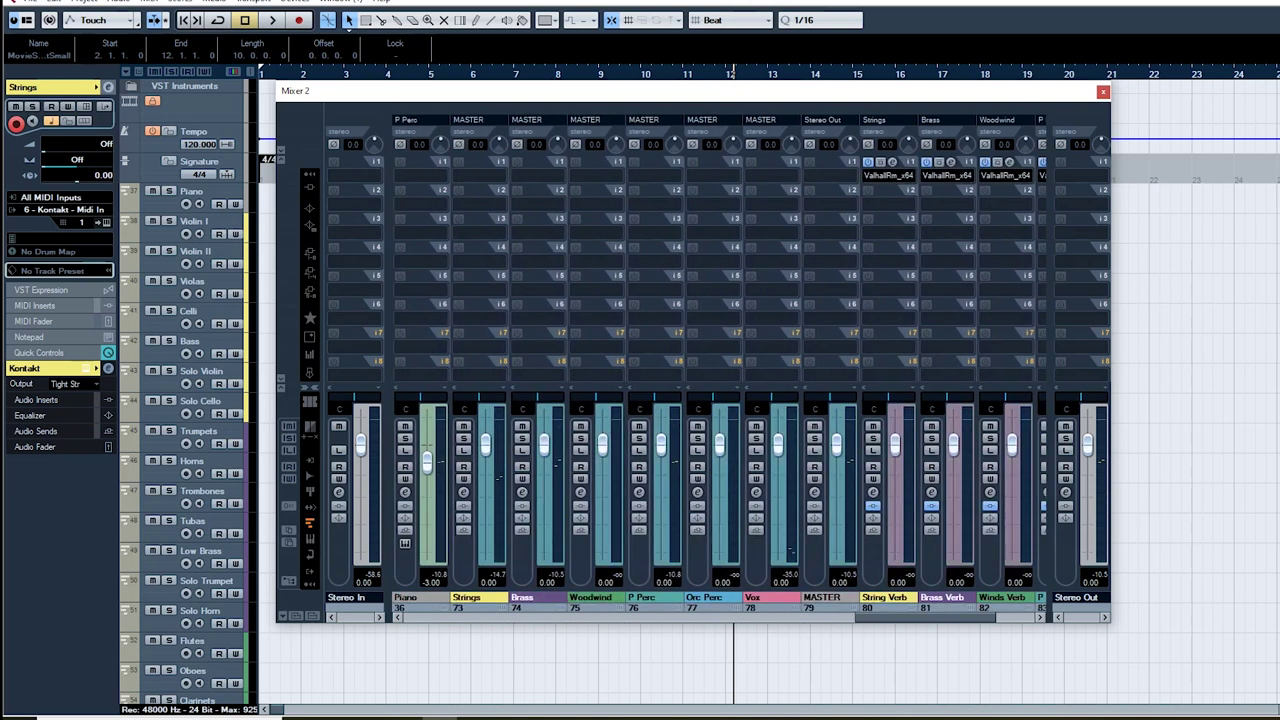
key("F3")
key("F3")
left_click_drag(925, 617, 472, 617)
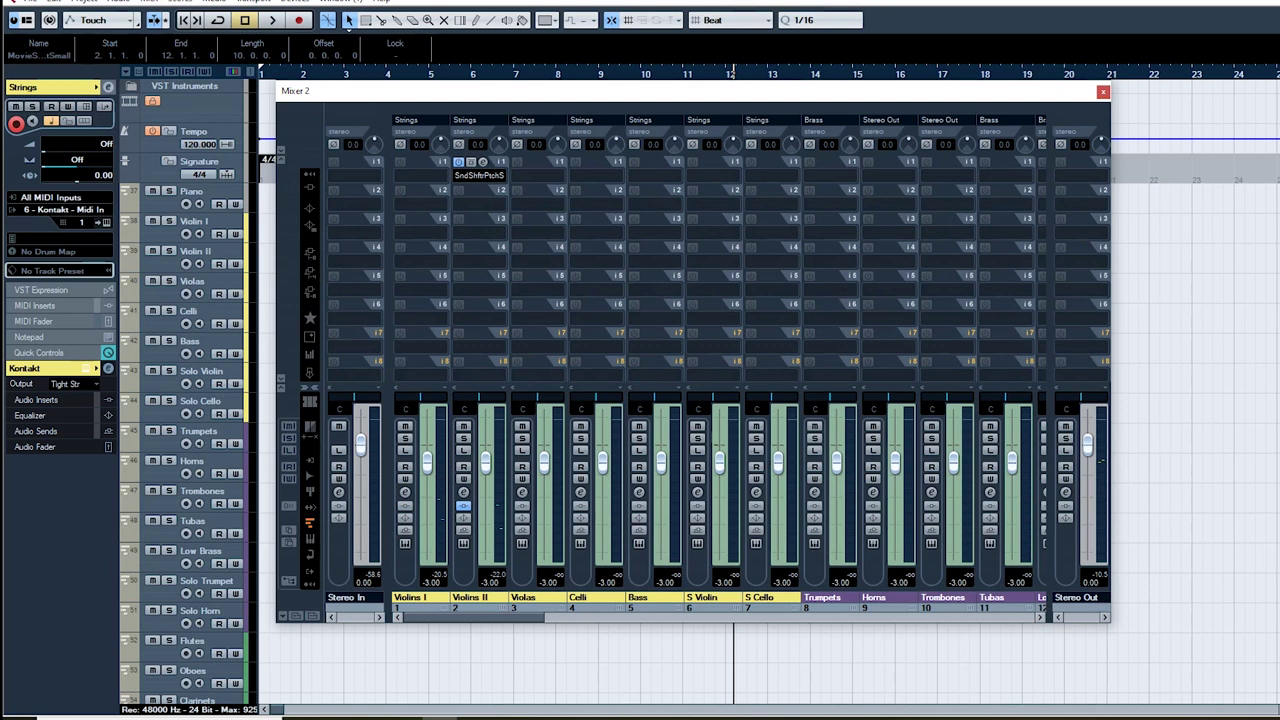
scroll(720, 370, "right", 15)
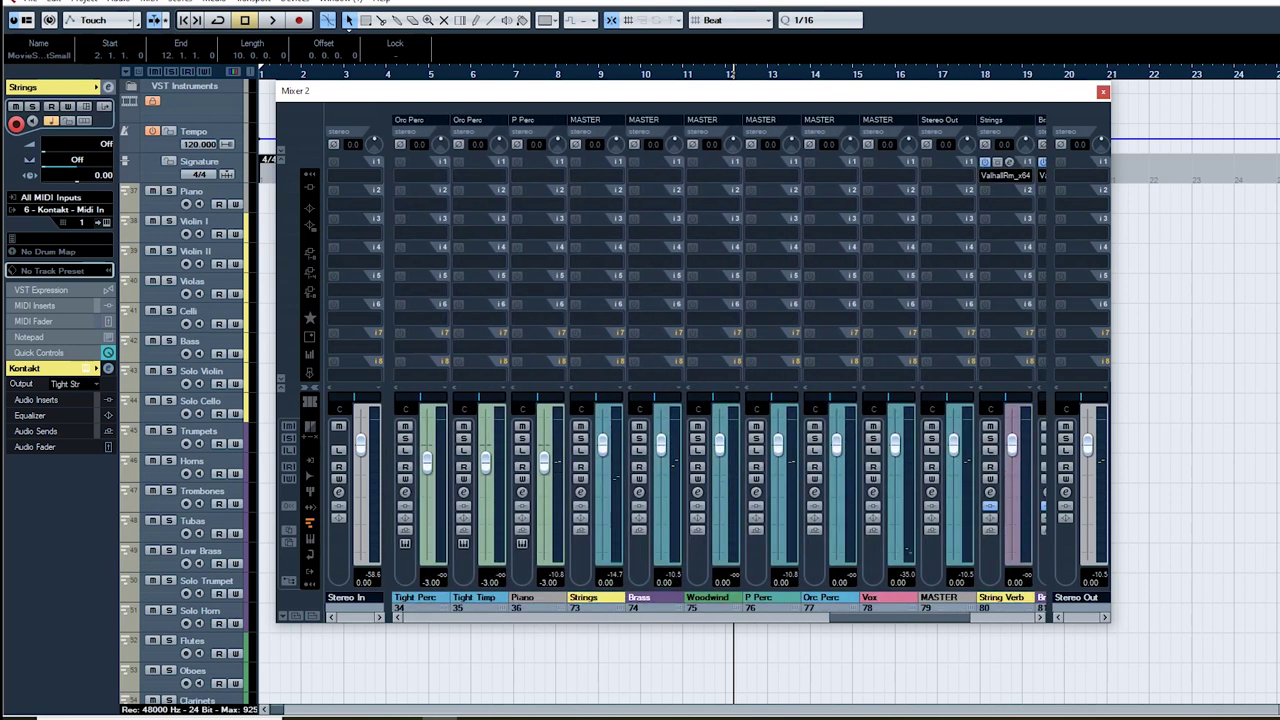
scroll(690, 500, "right", 5)
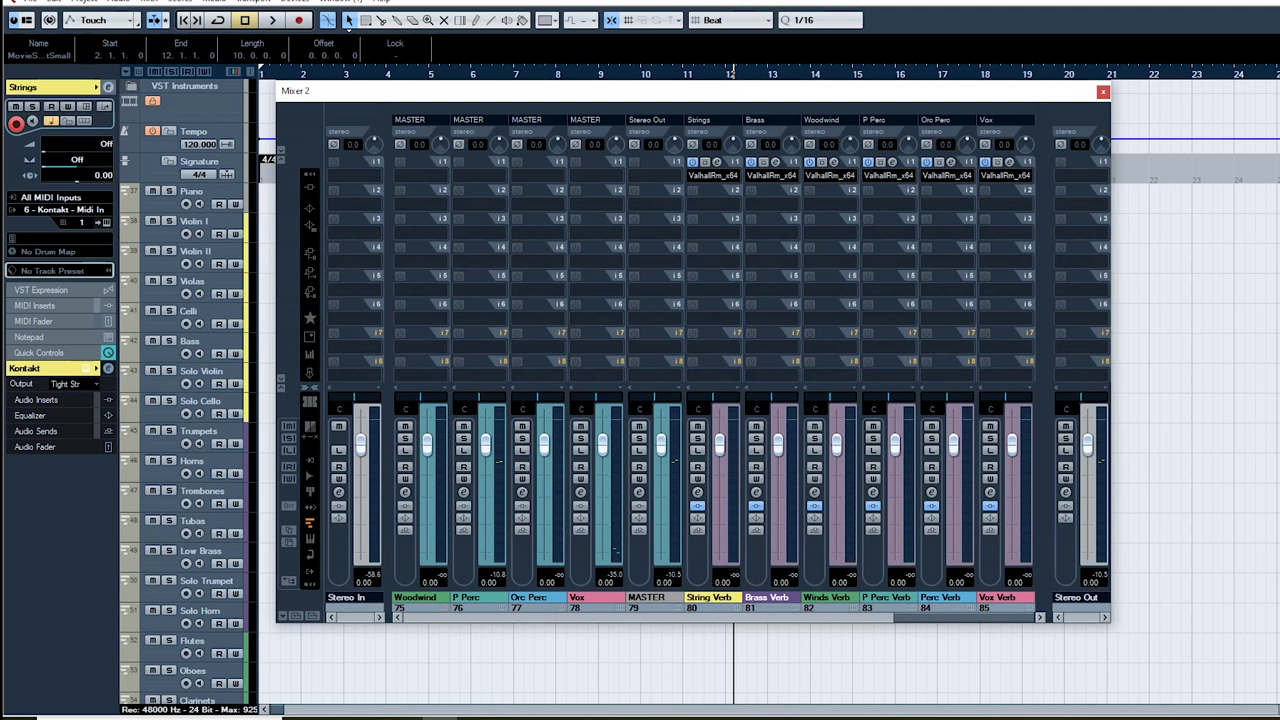
scroll(714, 400, "left", 18)
scroll(714, 400, "right", 18)
scroll(714, 400, "left", 15)
scroll(714, 400, "right", 15)
scroll(714, 400, "left", 6)
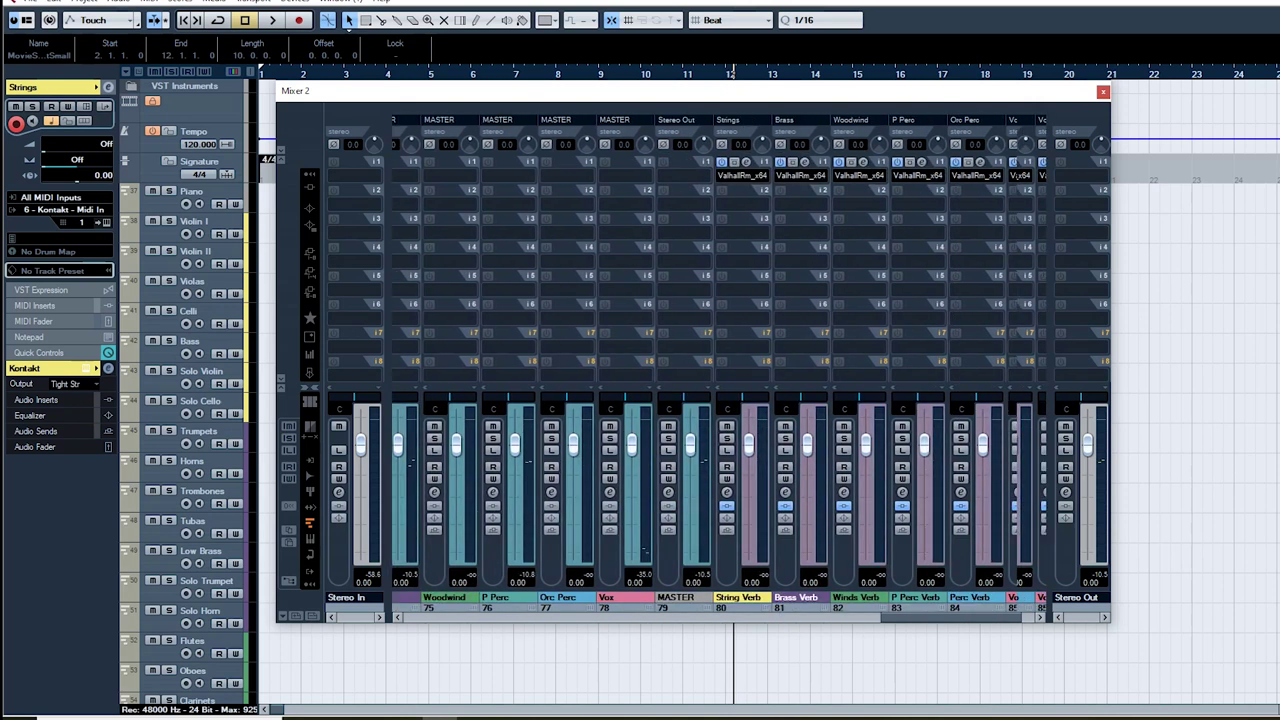
scroll(714, 400, "right", 6)
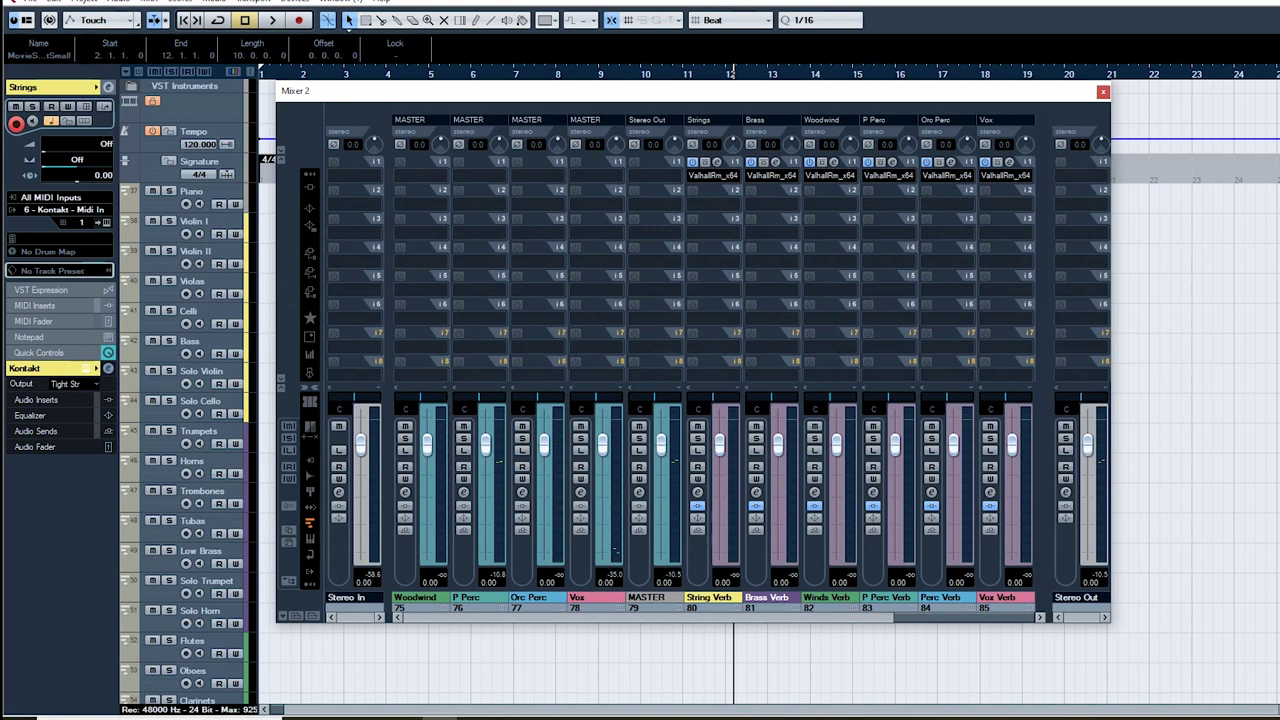
Step: Inspect the ValhallaRoom settings on the String Verb and Brass Verb channels, closing each plug-in window
left_click(712, 175)
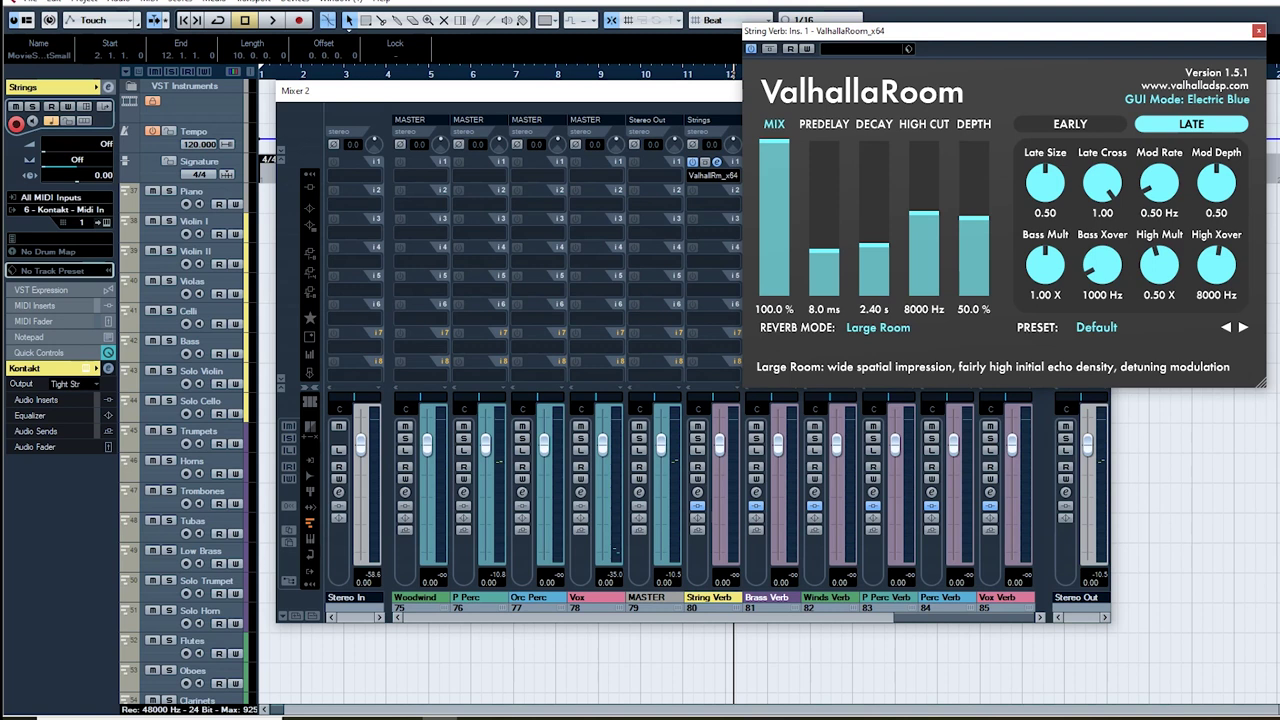
left_click(1258, 31)
left_click(774, 162)
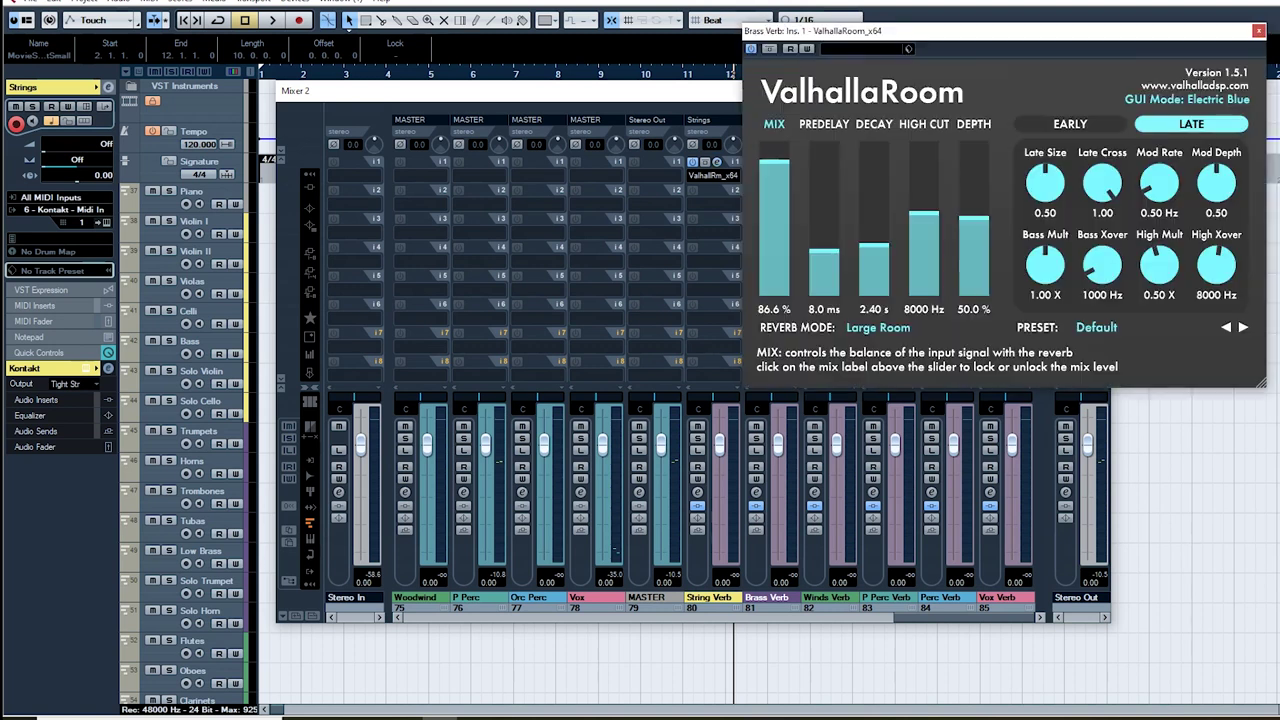
left_click(1258, 31)
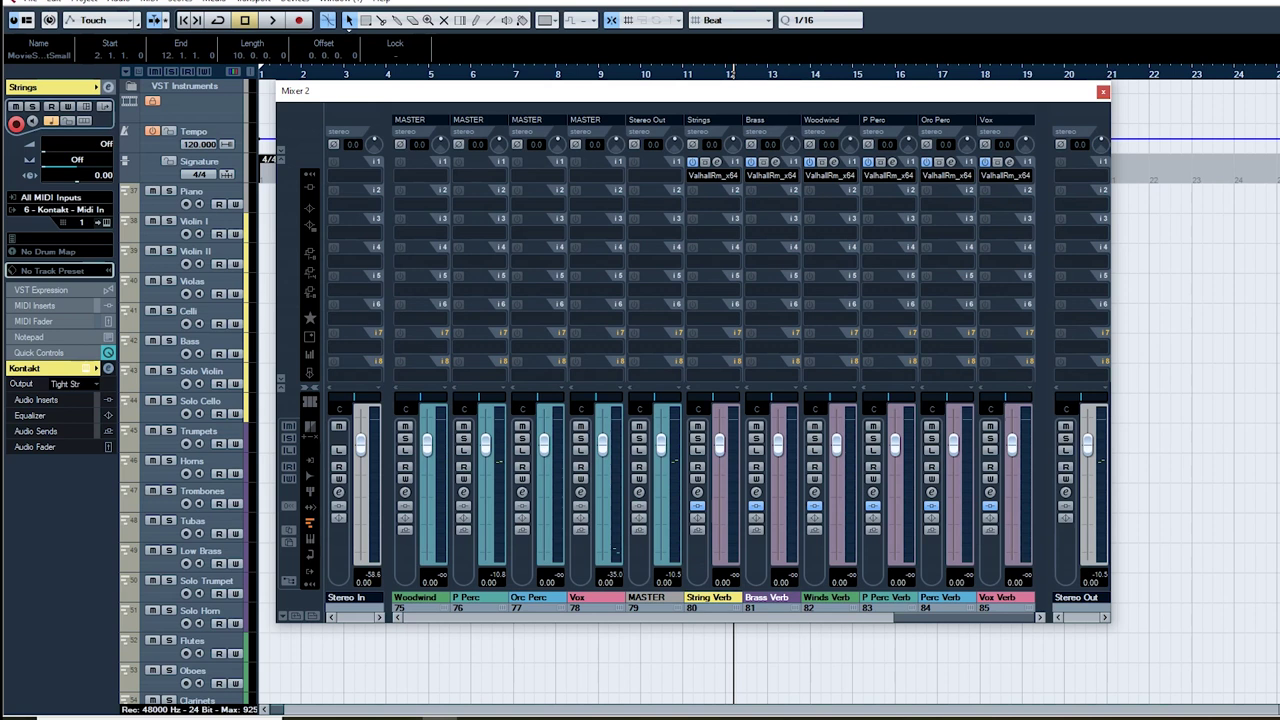
Step: Compare the instrument tracks and the Tight Orc folder in the track list with the mixer's channels
key("F3")
scroll(699, 391, "down", 5)
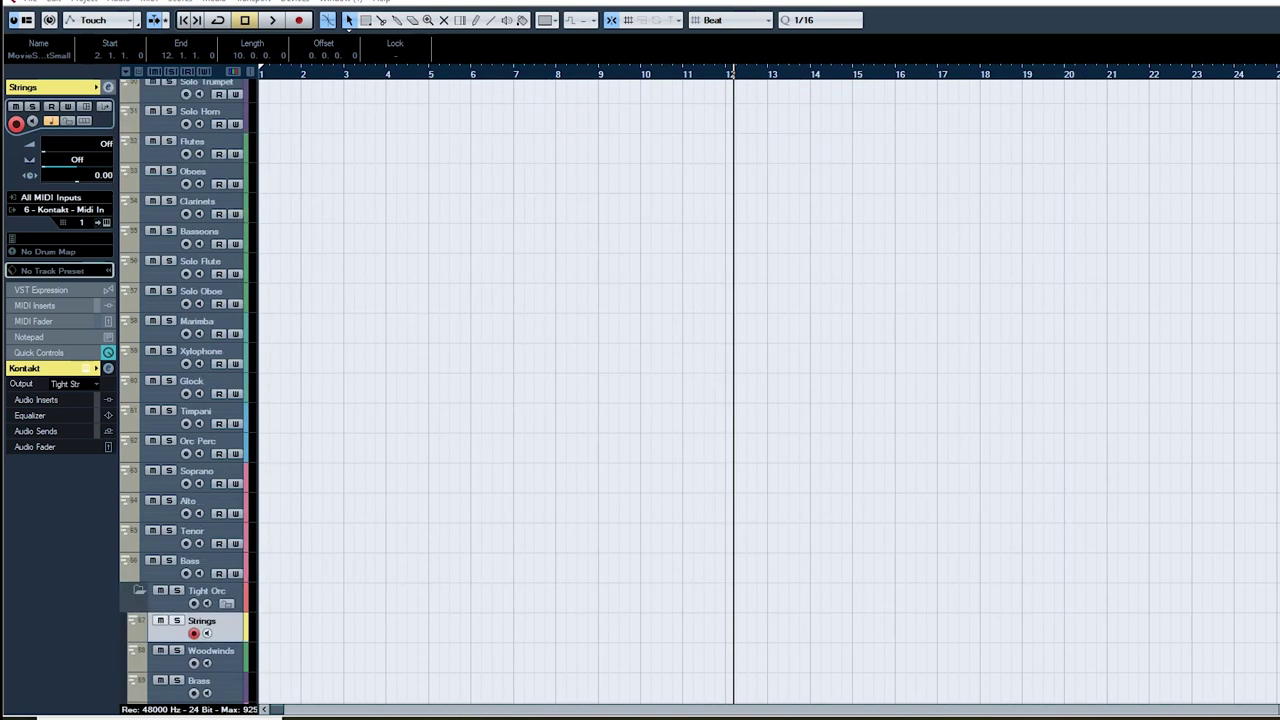
key("F3")
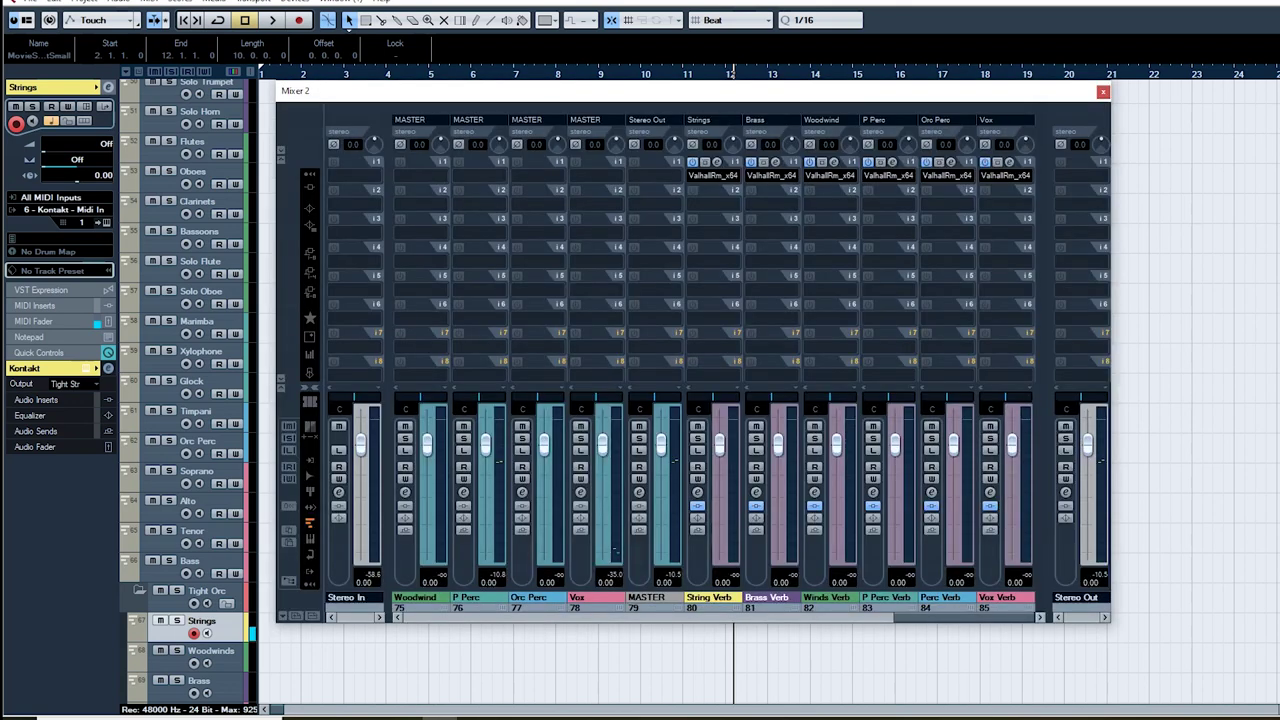
scroll(716, 360, "left", 10)
scroll(720, 490, "right", 4)
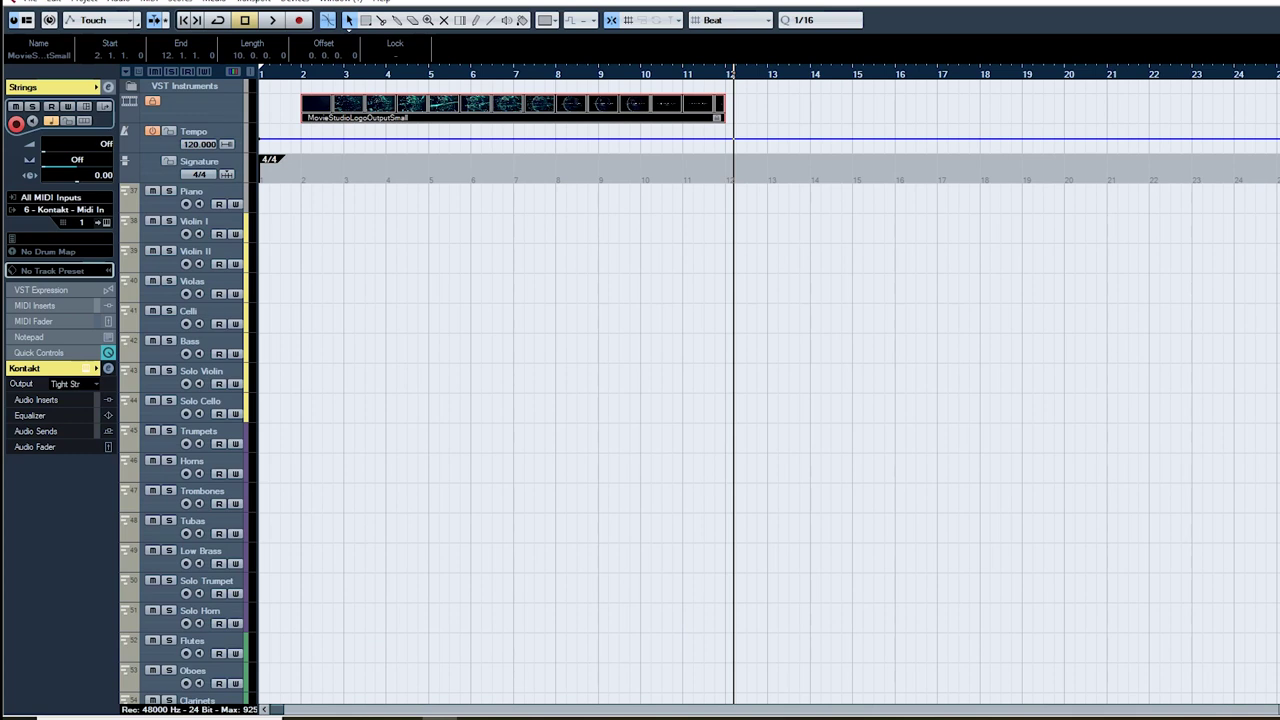
Step: Locate the playhead at the start of the logo video clip and show the Video Player over the empty arrangement area
key("l")
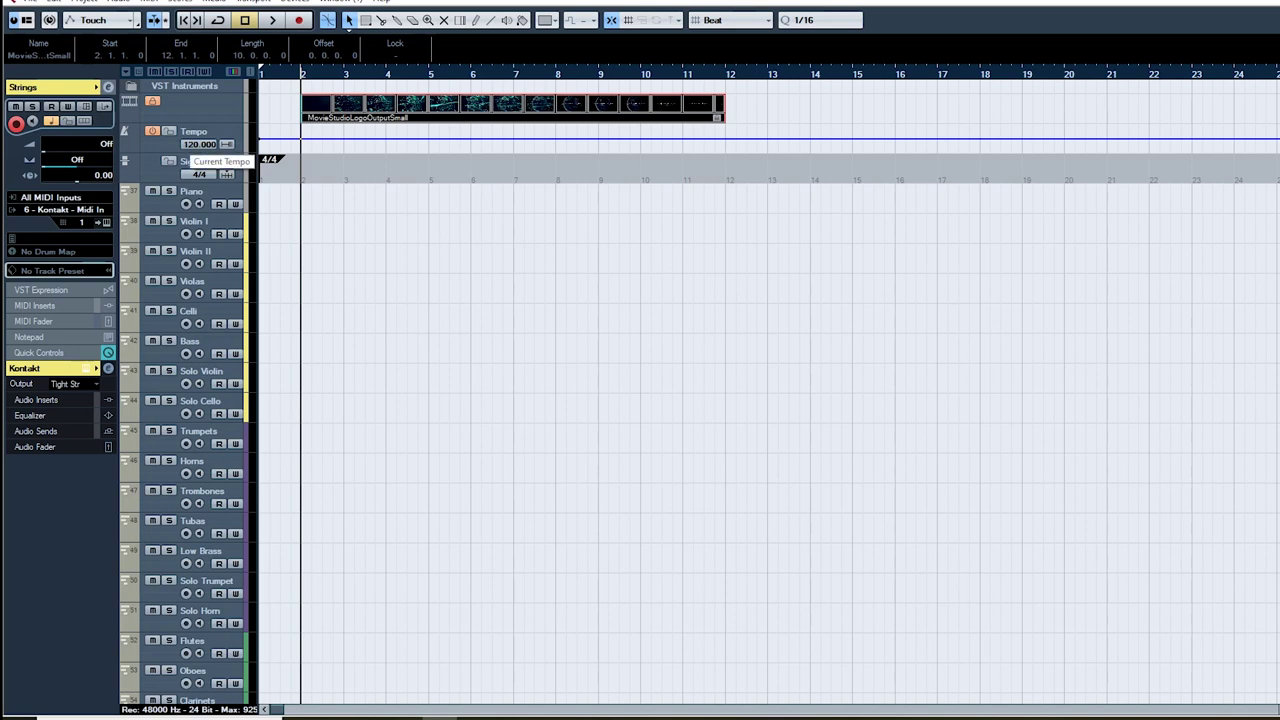
key("F8")
left_click_drag(913, 215, 600, 269)
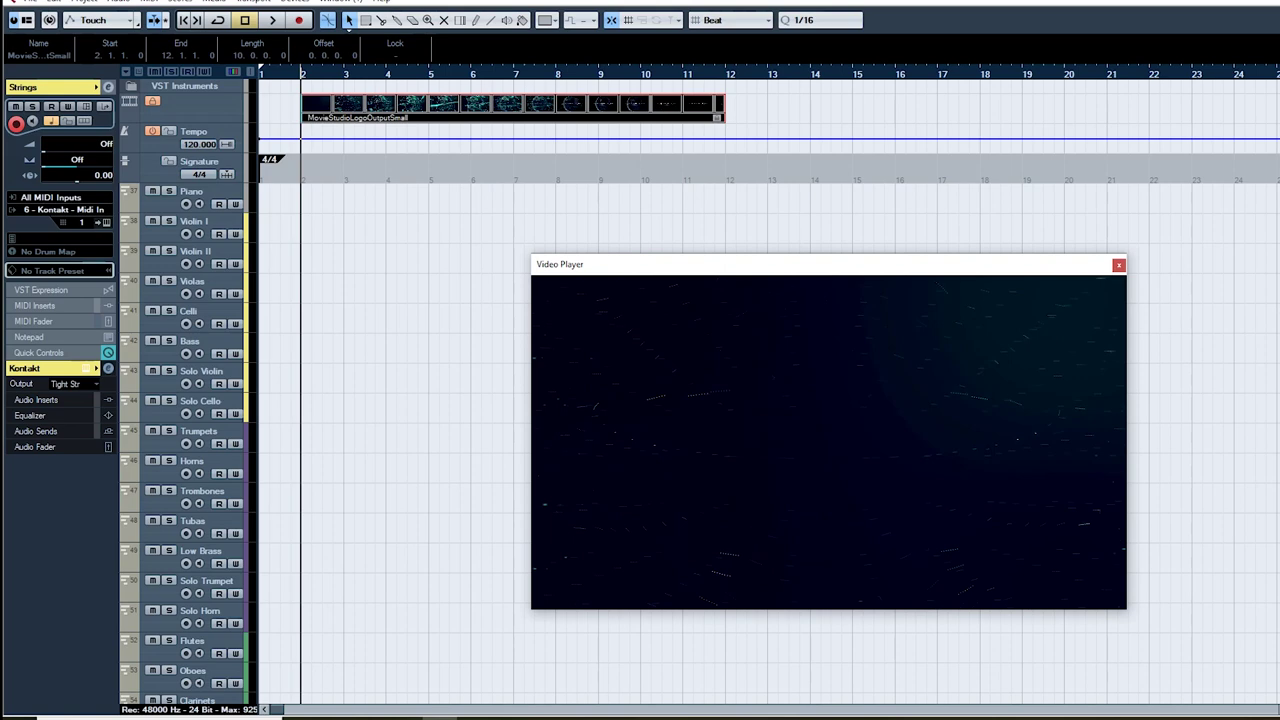
Step: Play the logo video and review its closing section to study the timing of its visual moments
key("KP_Subtract")
key("space")
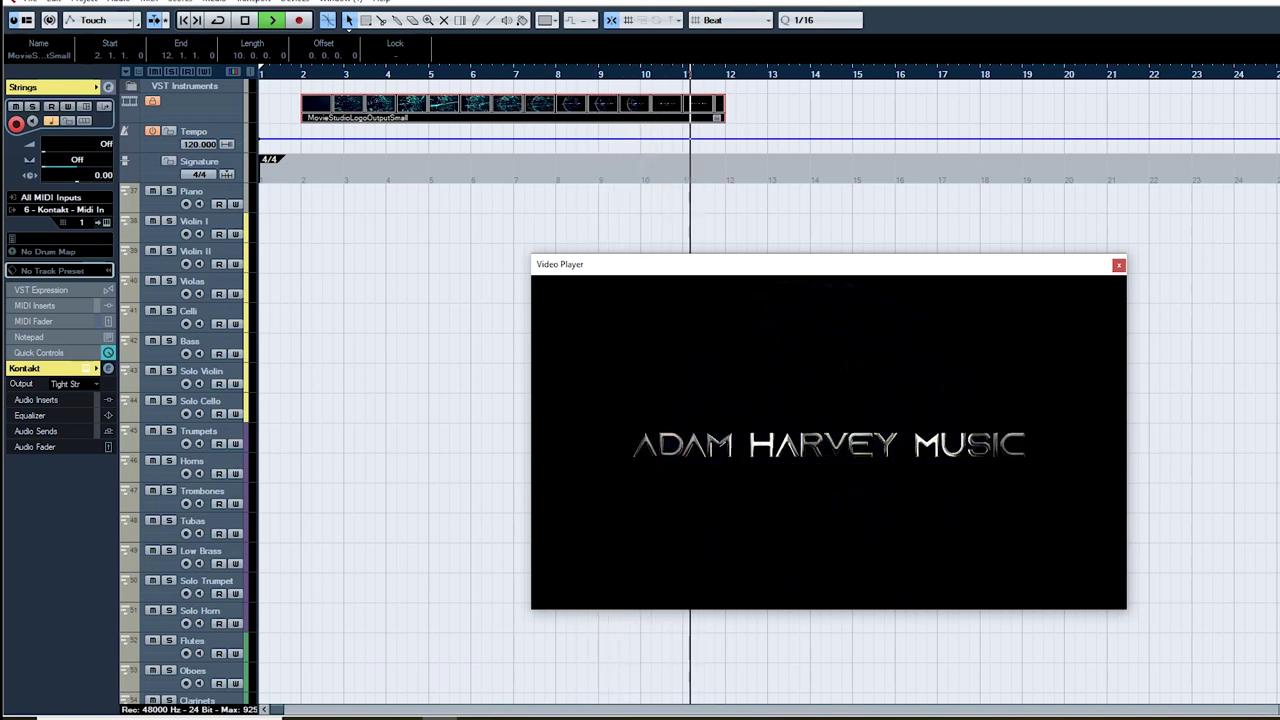
left_click_drag(472, 74, 449, 74)
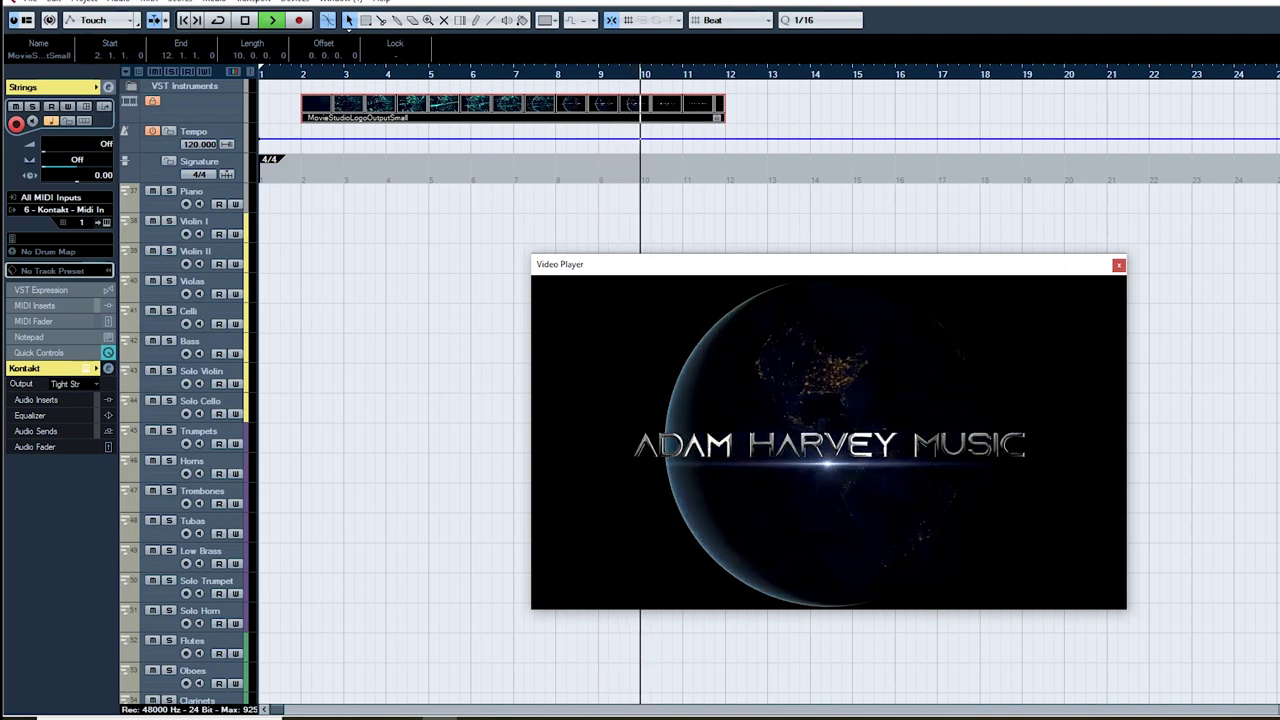
key("space")
key("space")
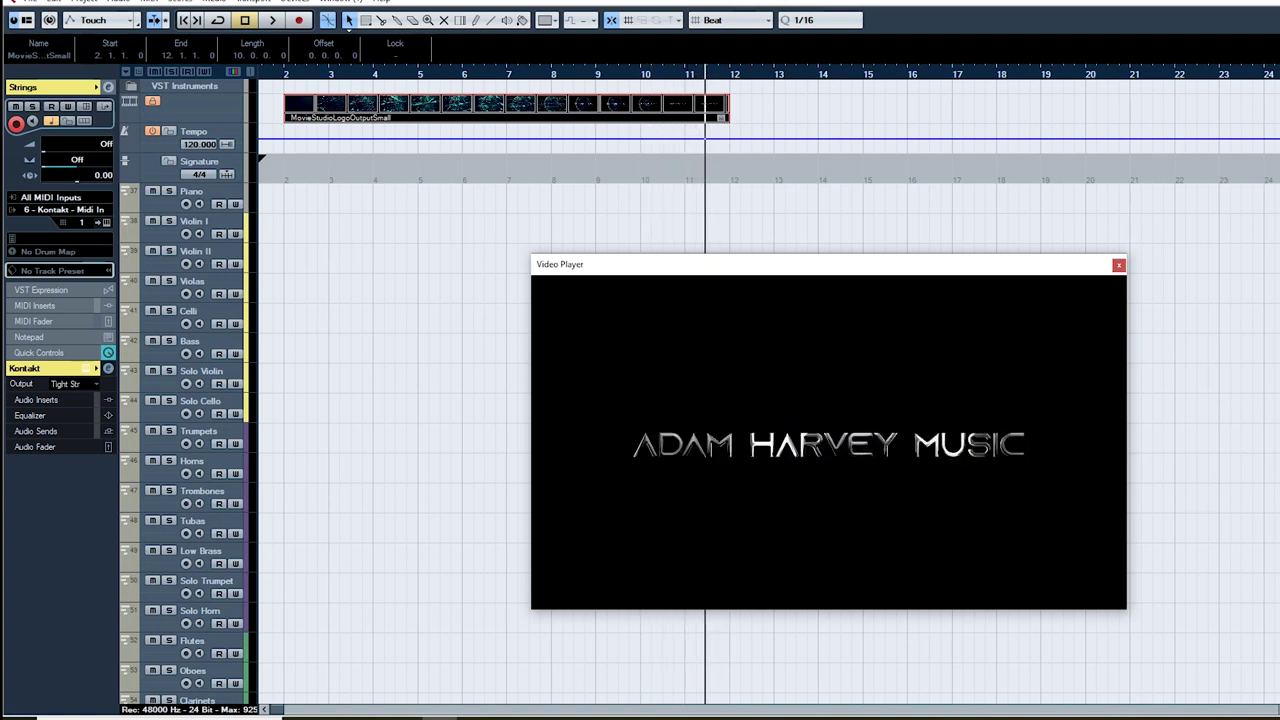
Step: Select the Piano track for recording and return the playhead to the start of the project
left_click_drag(462, 74, 283, 74)
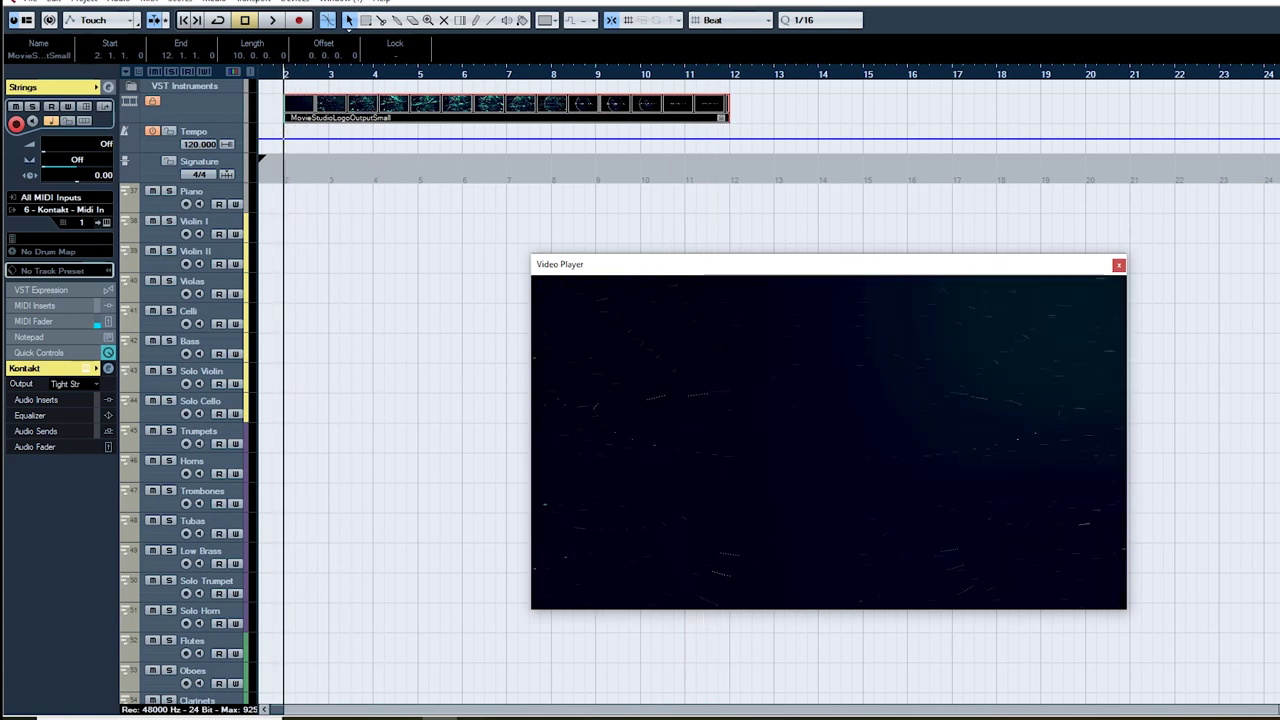
left_click(205, 192)
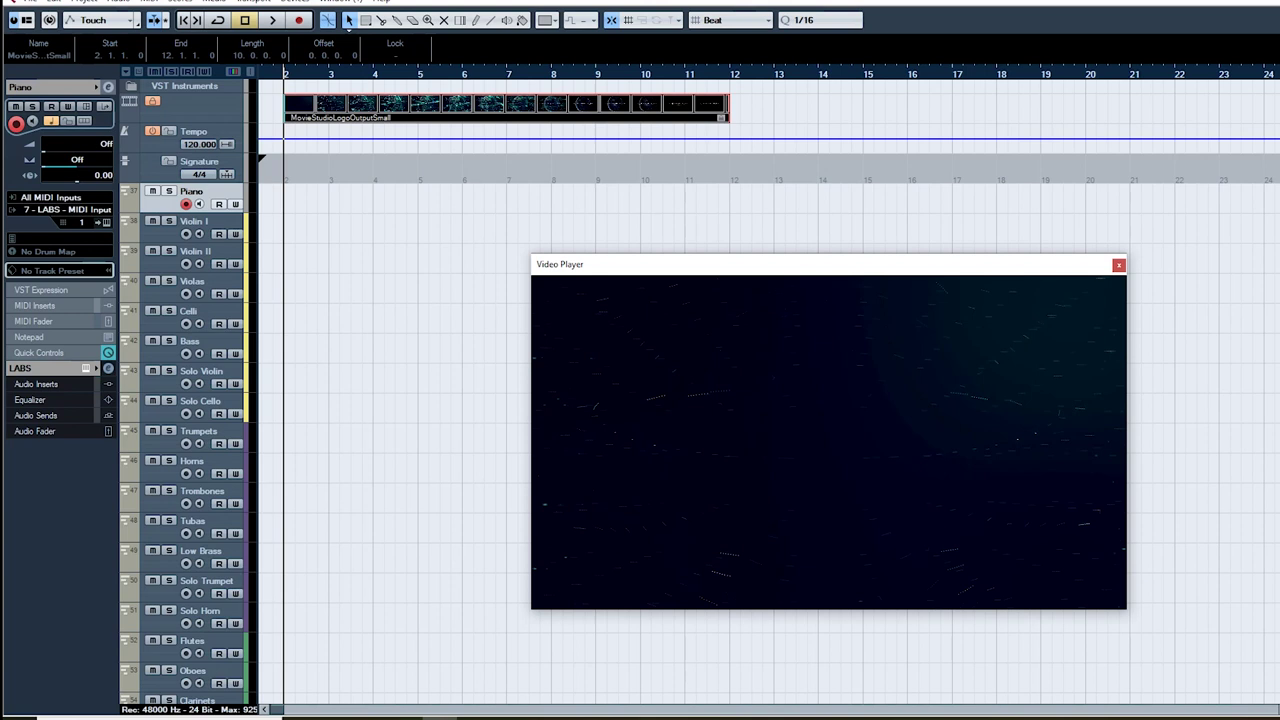
key(".")
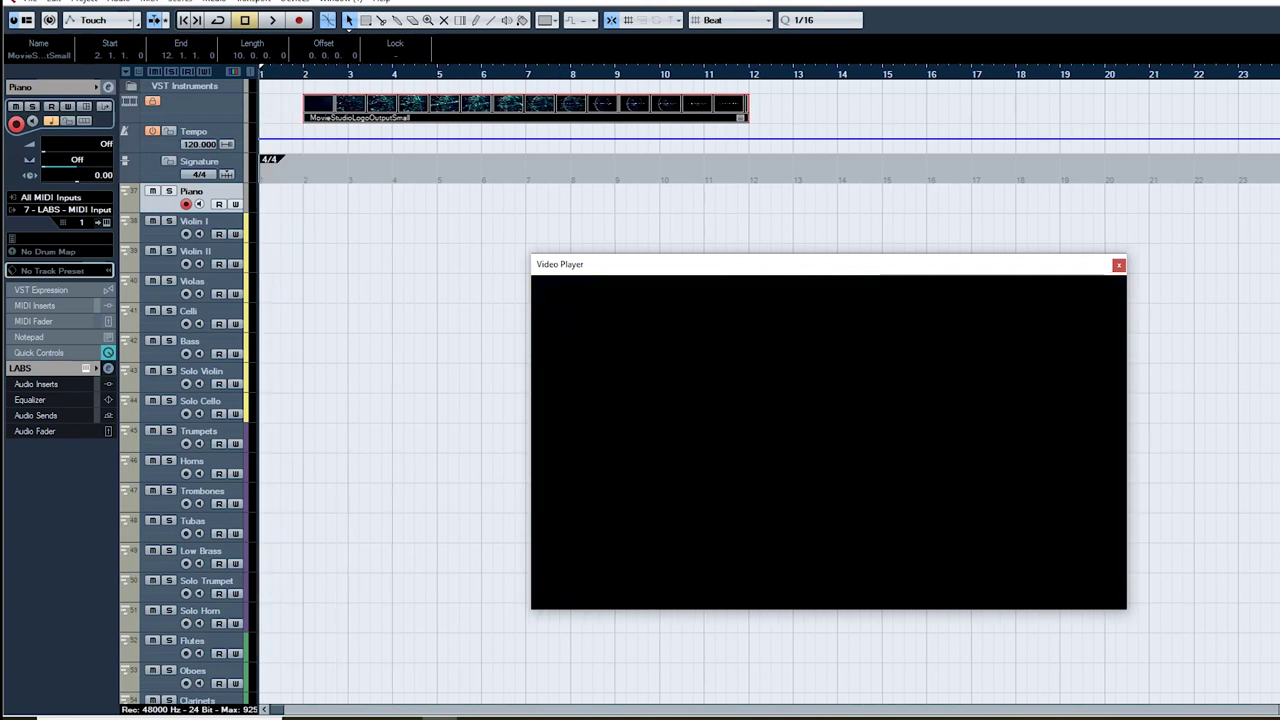
Step: Try recording a piano sketch against the logo video and delete the take
key("KP_Multiply")
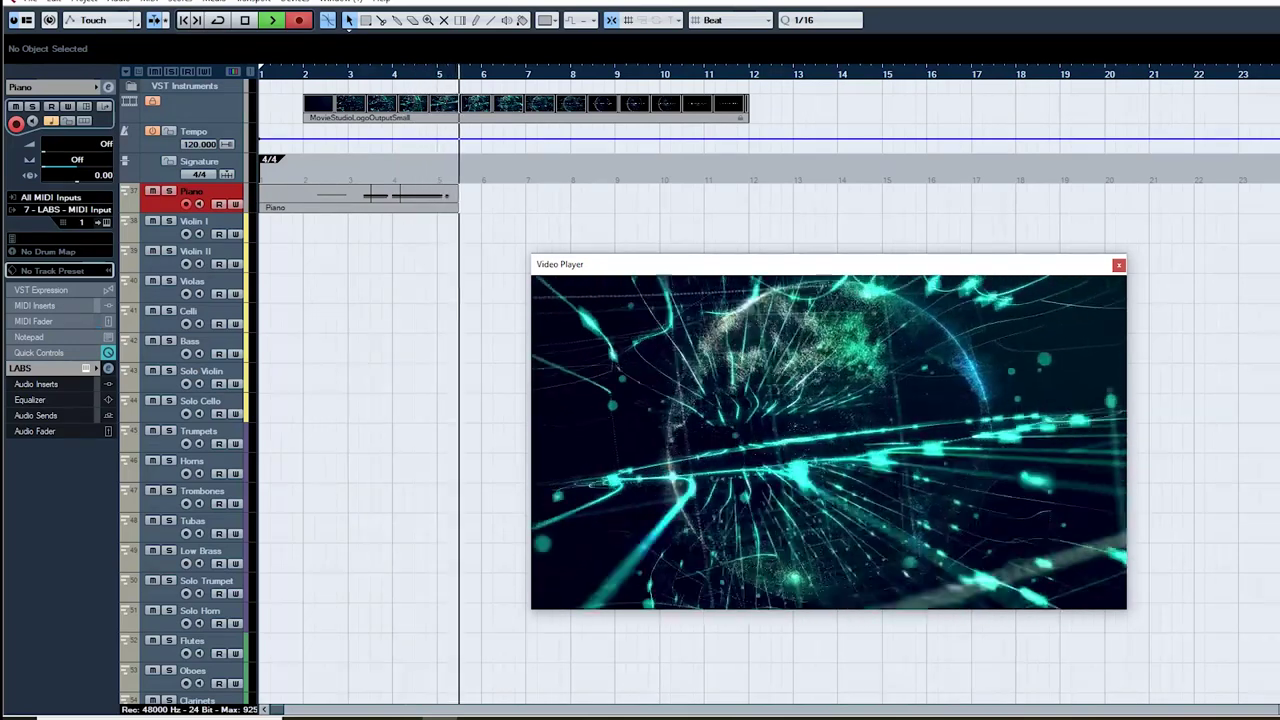
key("space")
key("Delete")
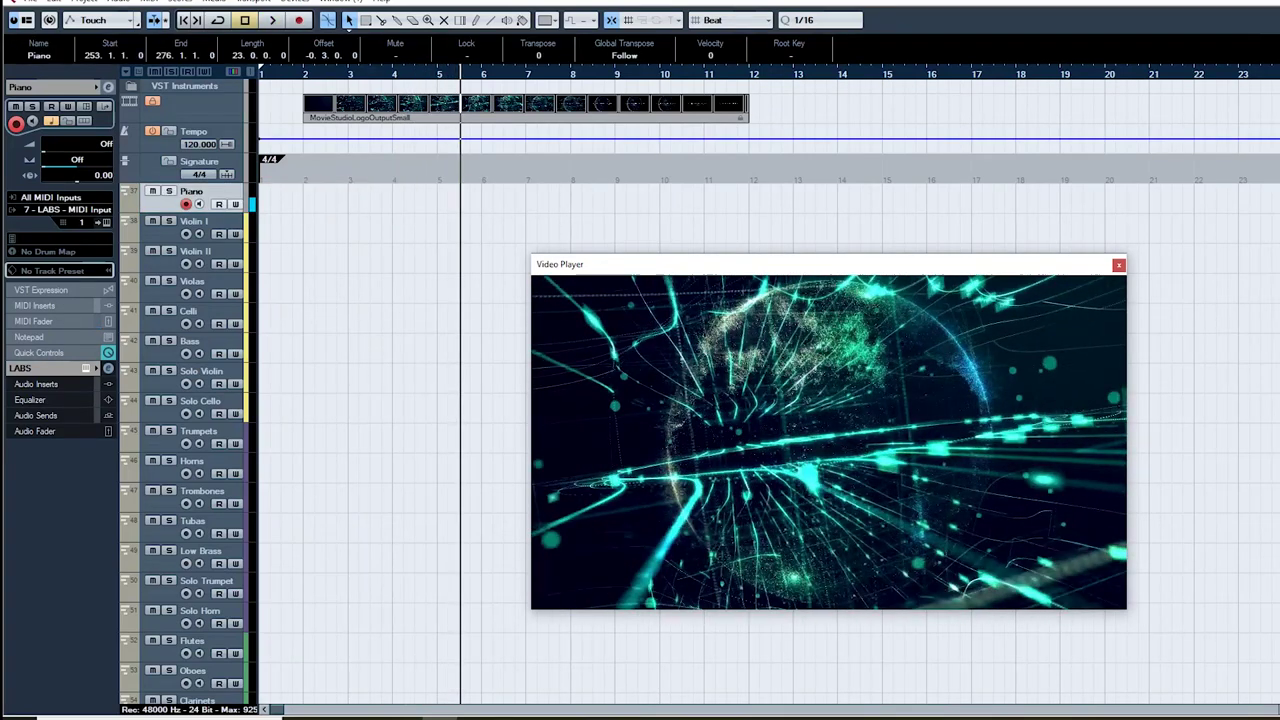
Step: Play the logo video repeatedly from around its beginning to rehearse the piano idea against the picture
key("period")
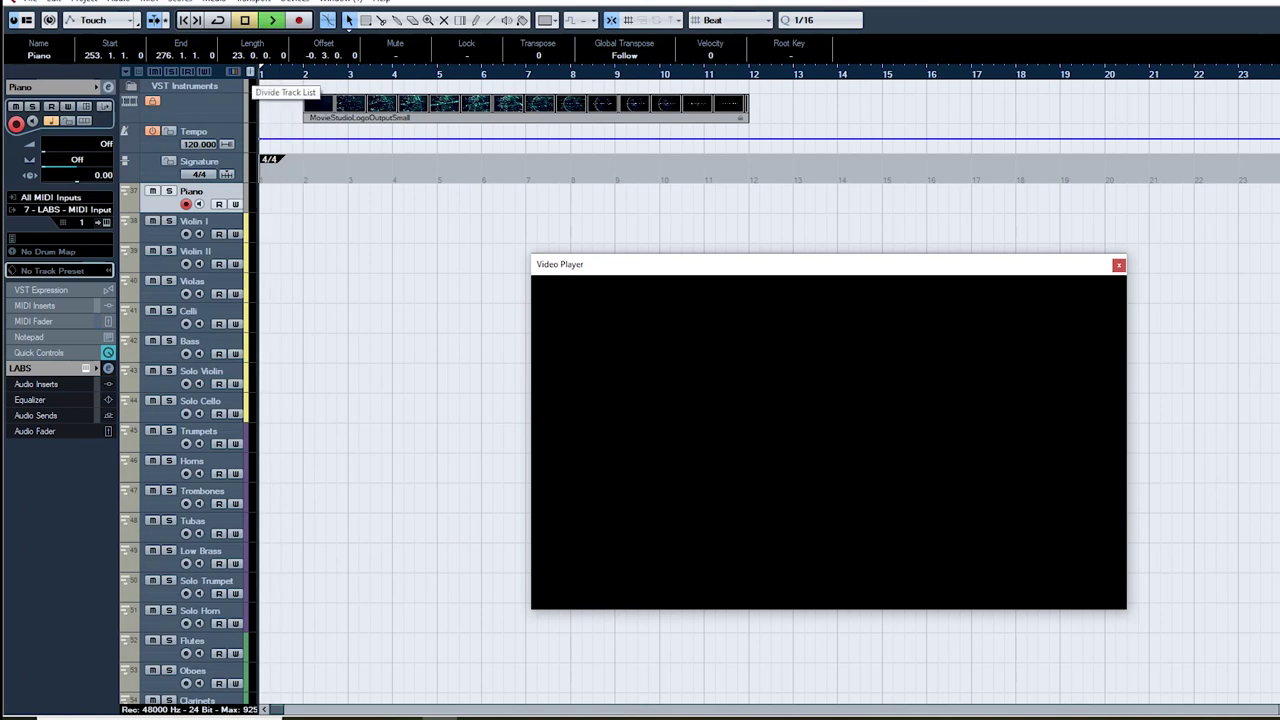
key("space")
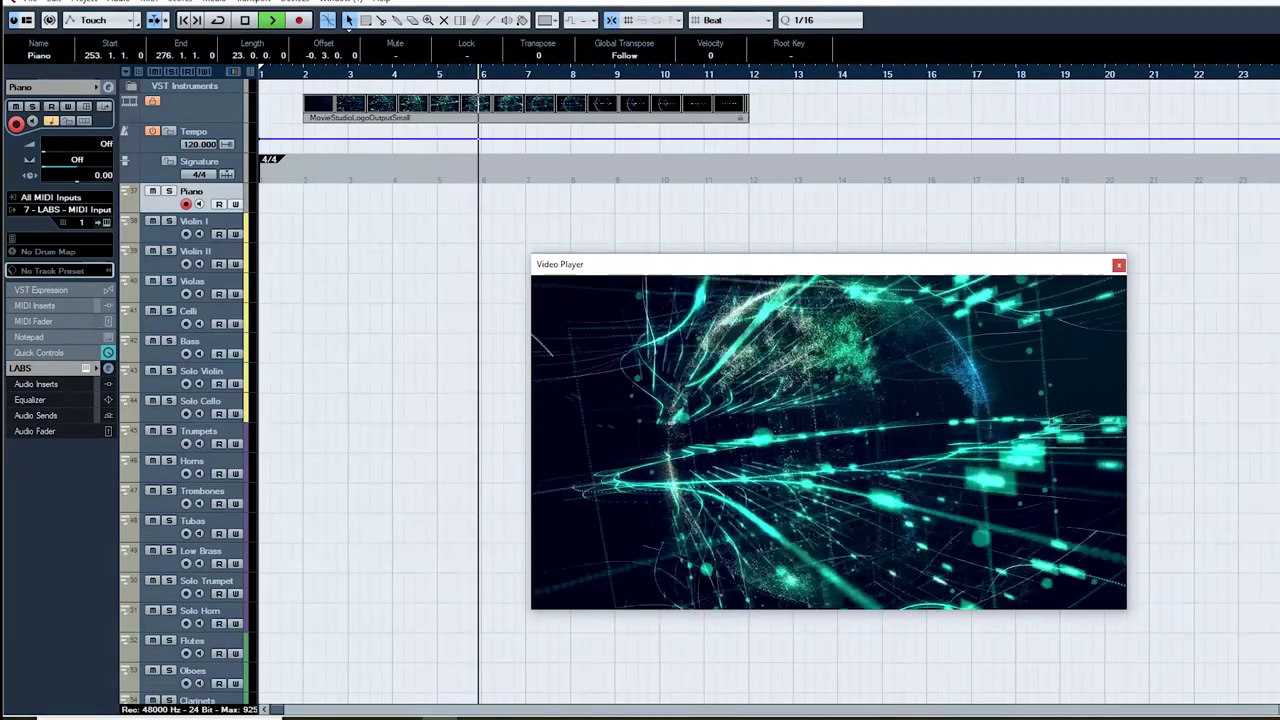
key("space")
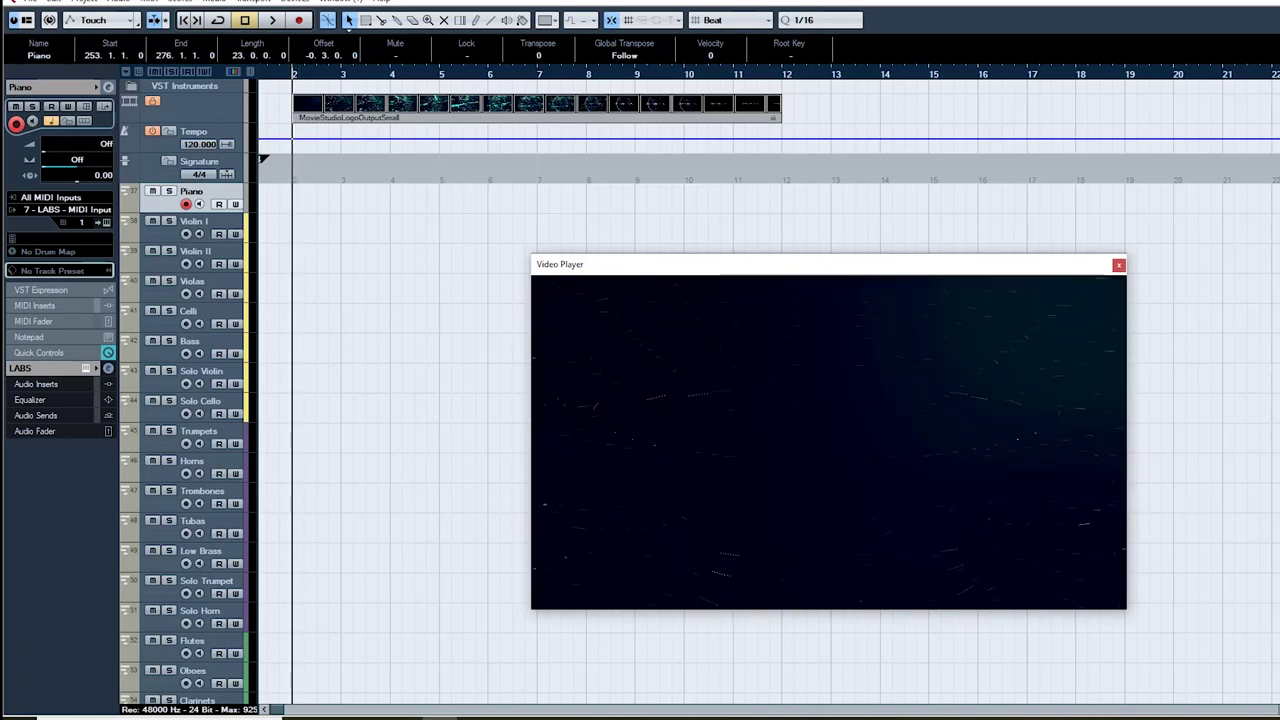
key("space")
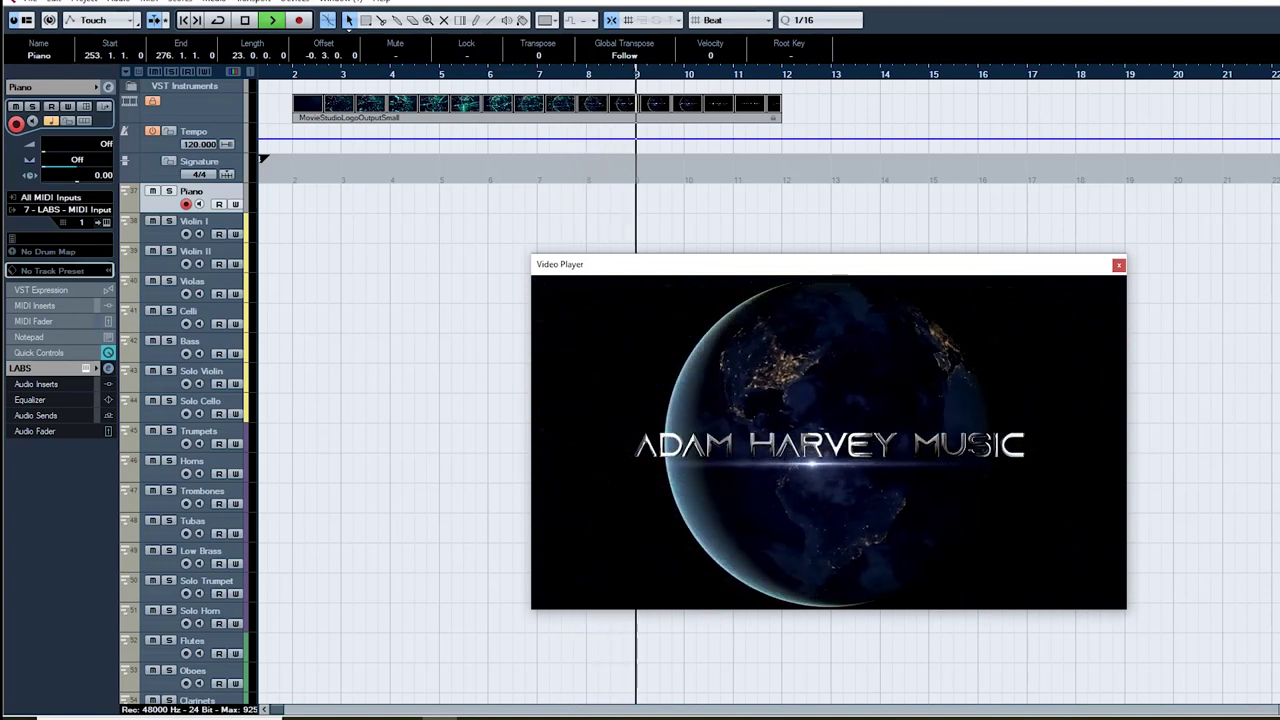
left_click(272, 74)
key("space")
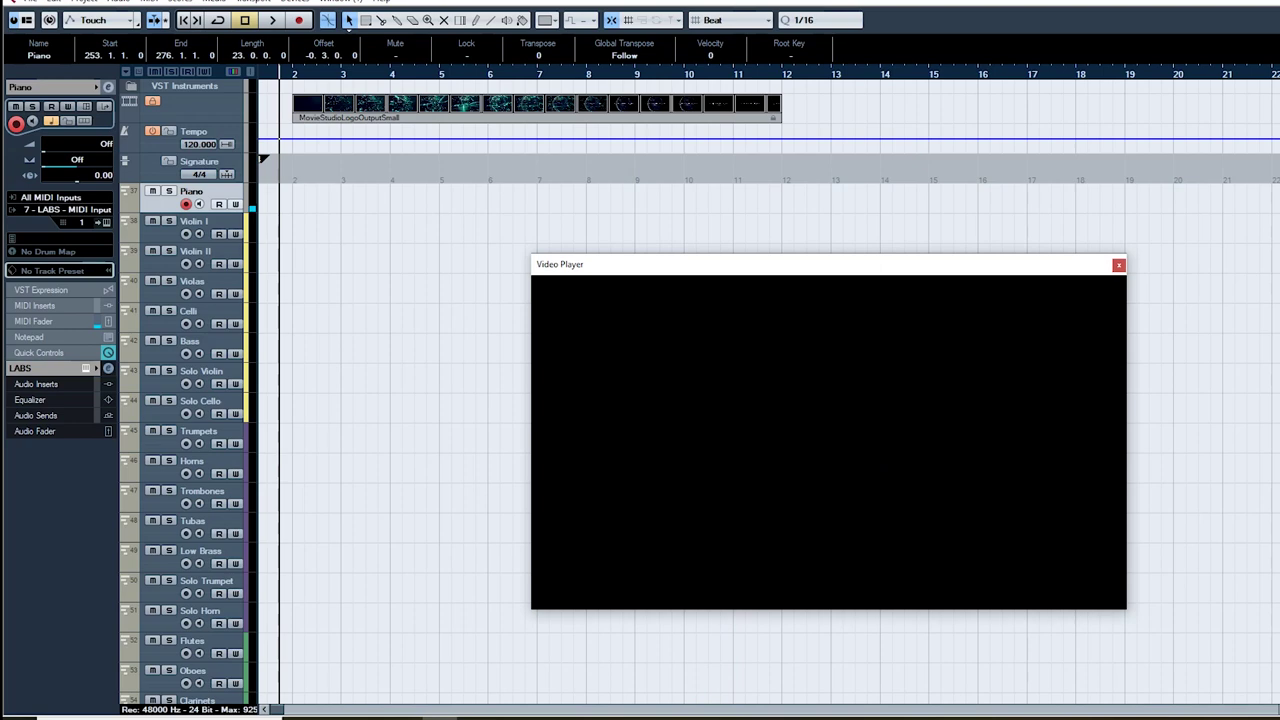
key("space")
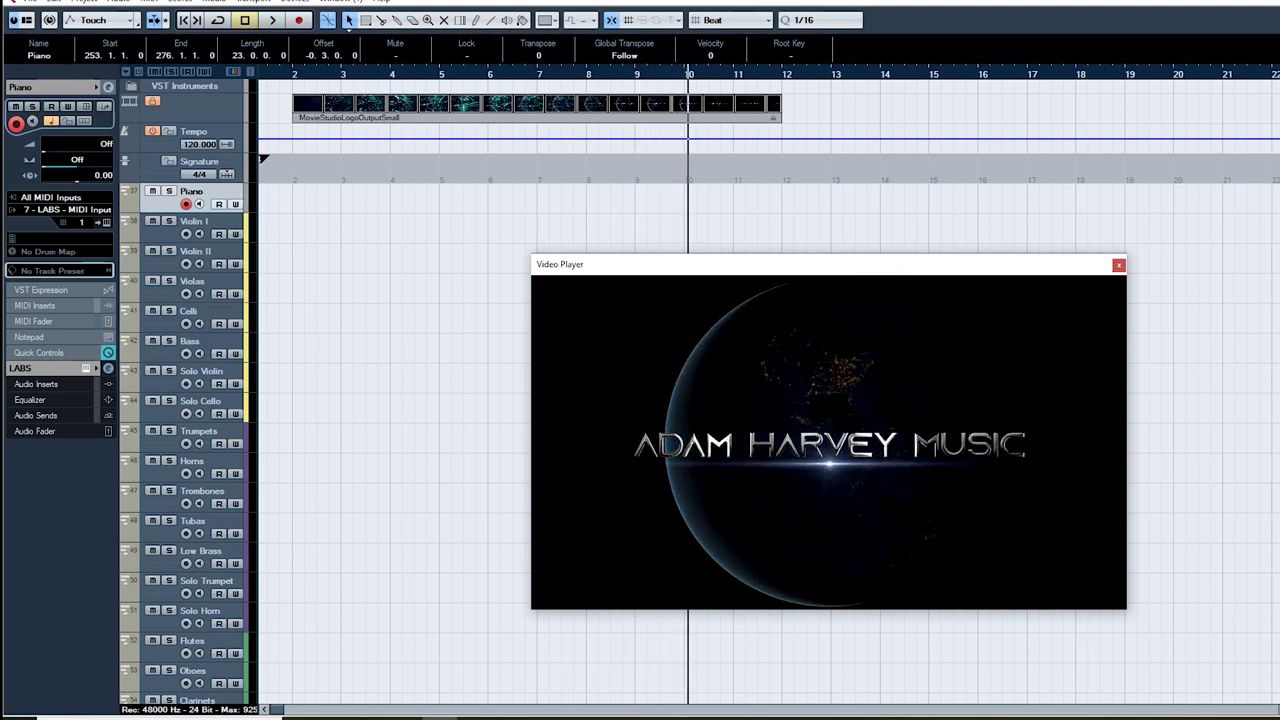
key("space")
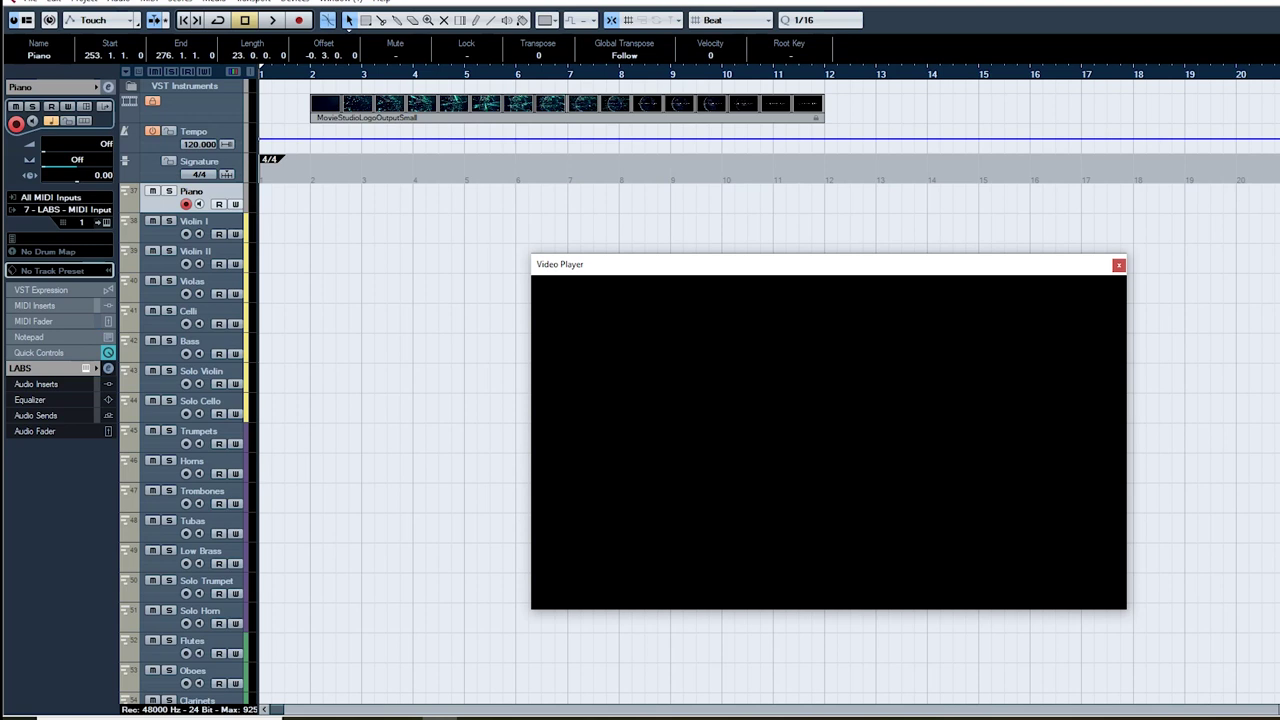
key("space")
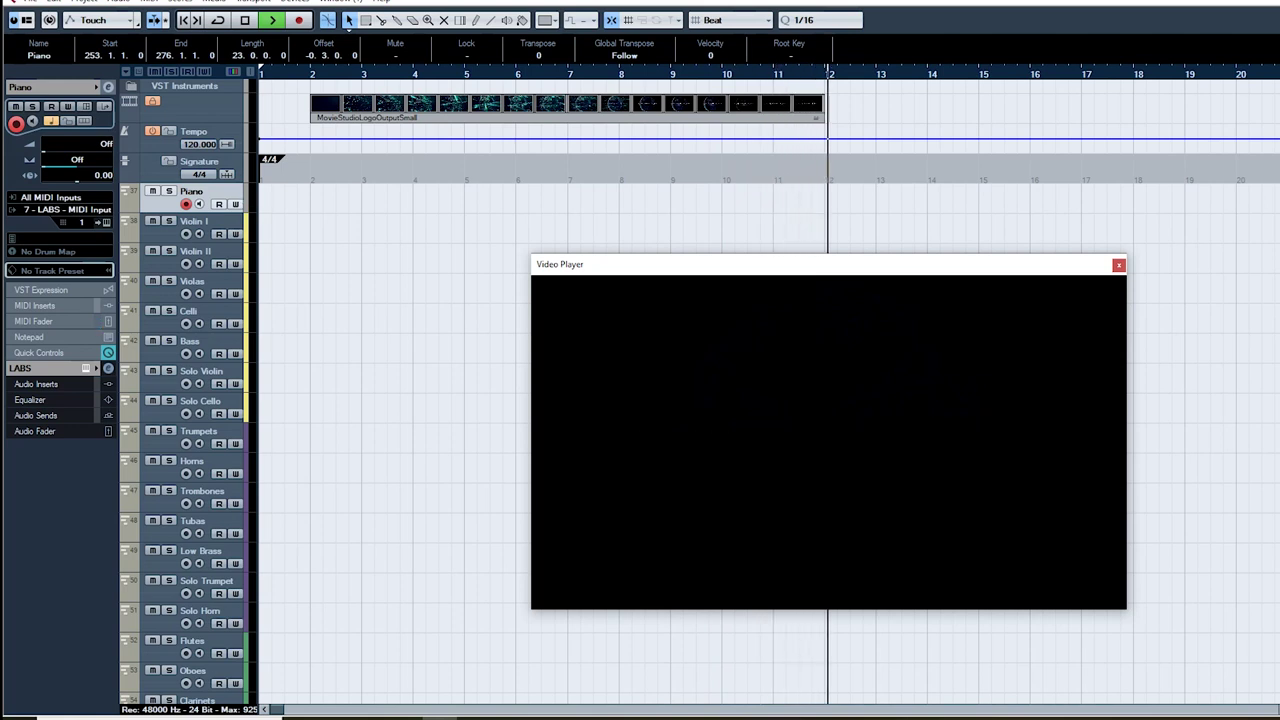
left_click_drag(318, 74, 295, 80)
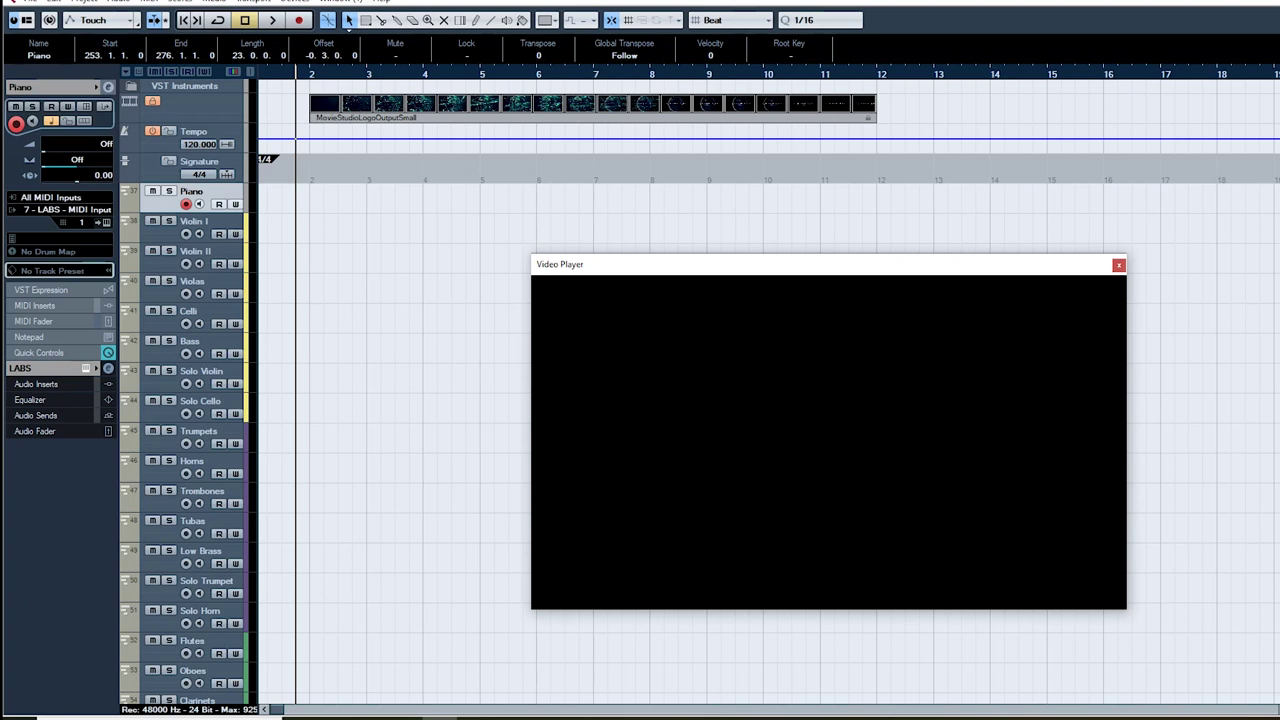
Step: Try another piano take from the project start to about bar 6 and delete the recorded part
key("period")
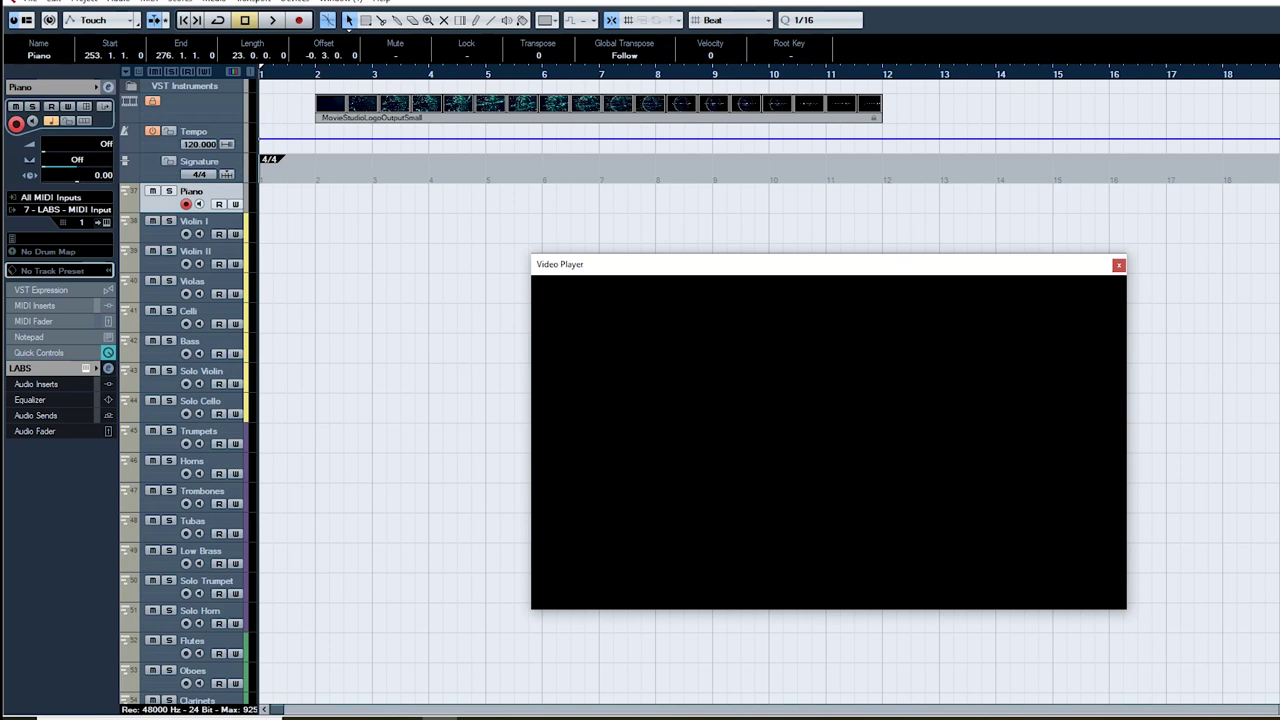
key("KP_Multiply")
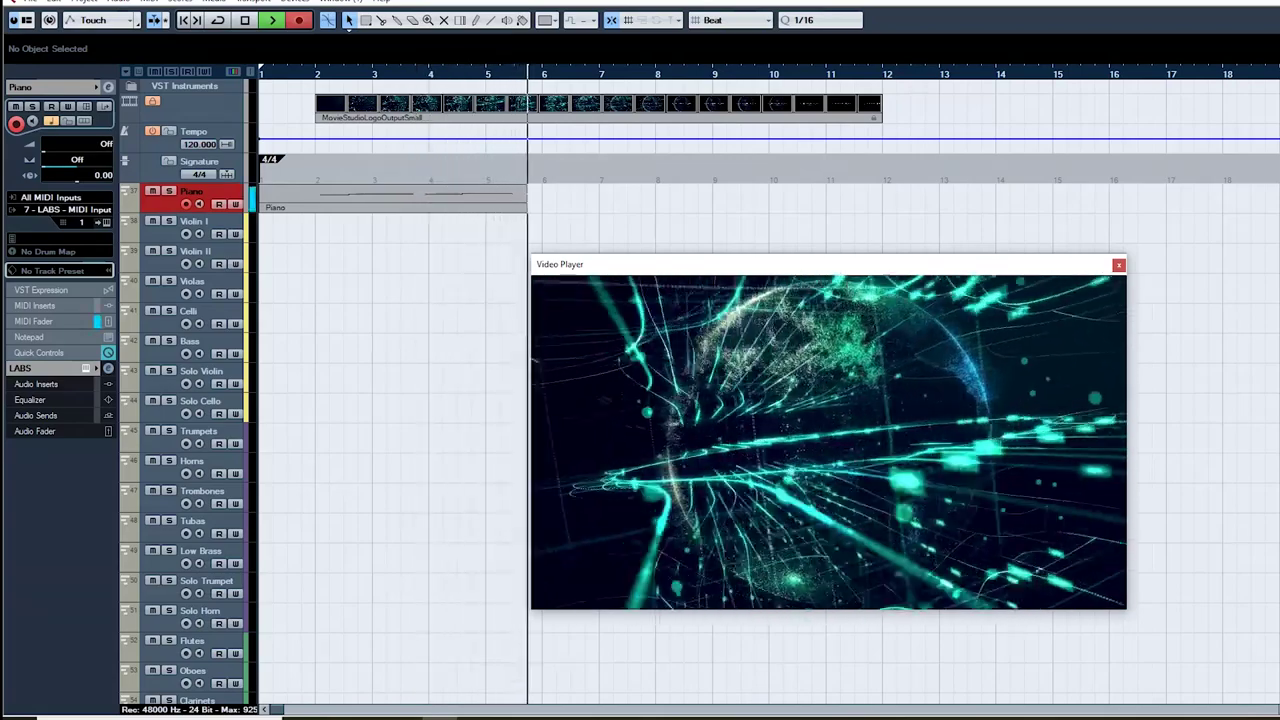
key("space")
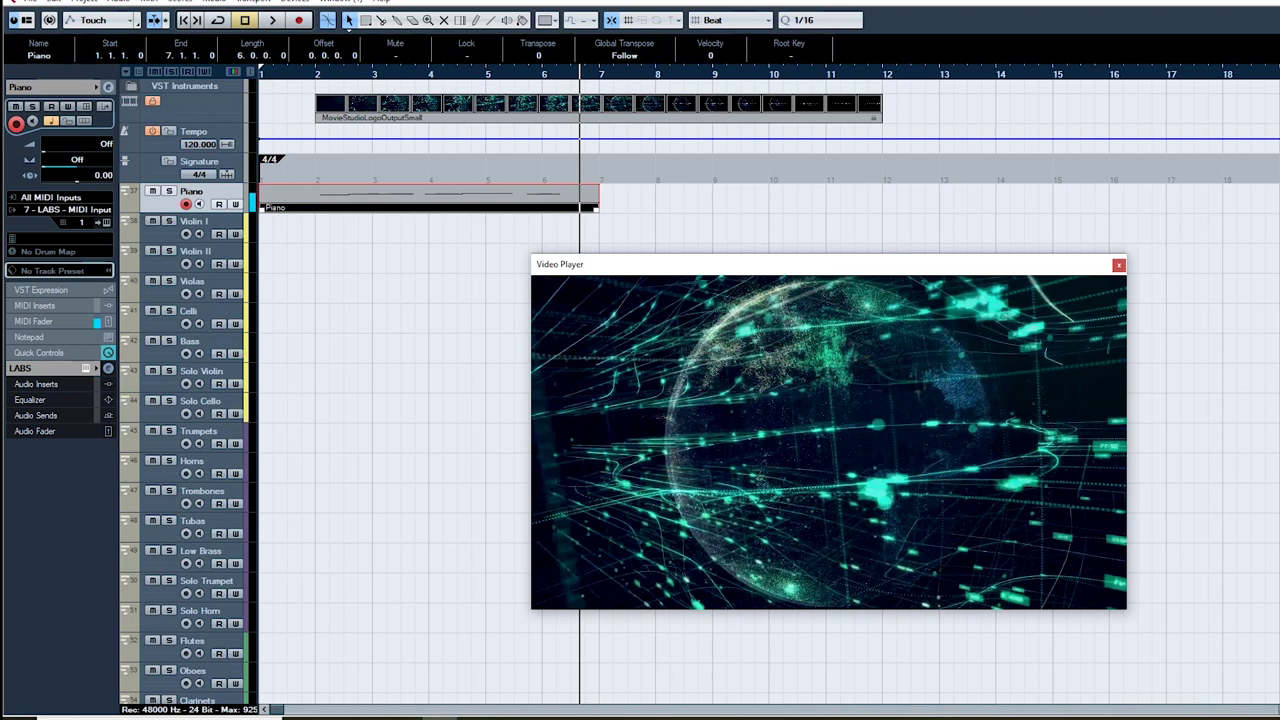
key("Delete")
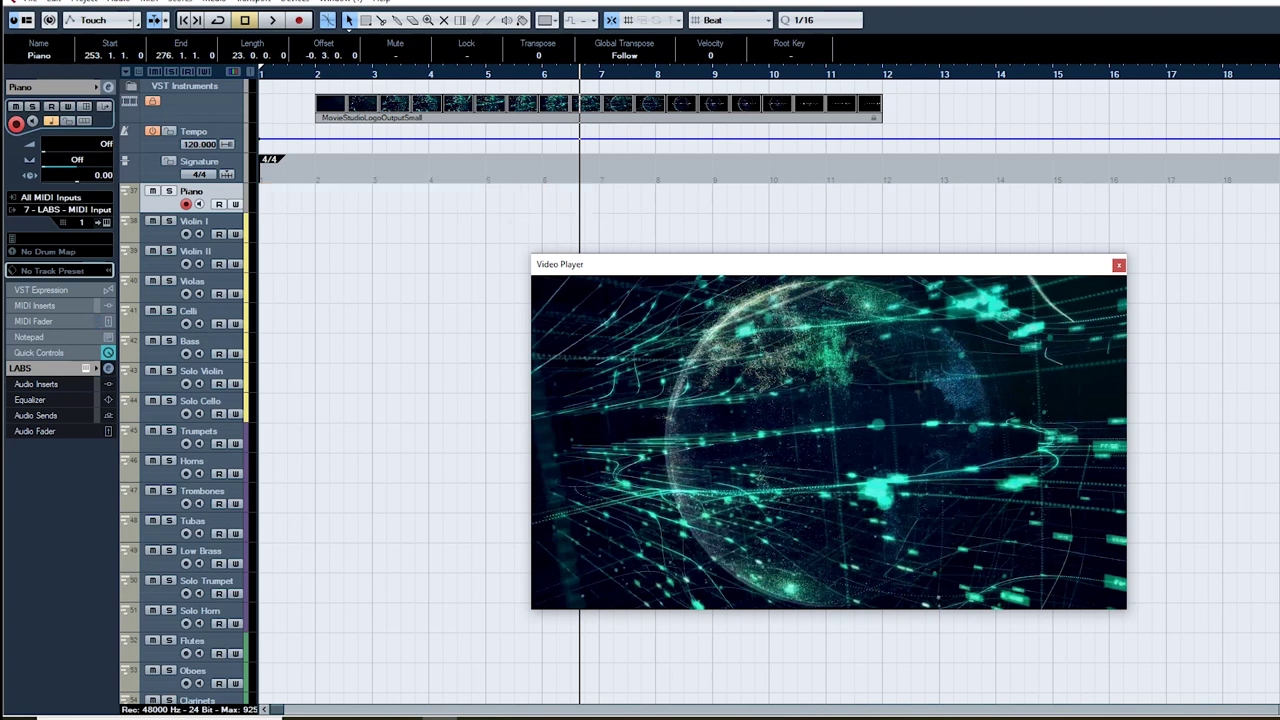
Step: Record a piano melody against the video from the project start to about the middle of bar 9
key("KP_Decimal")
key("KP_Multiply")
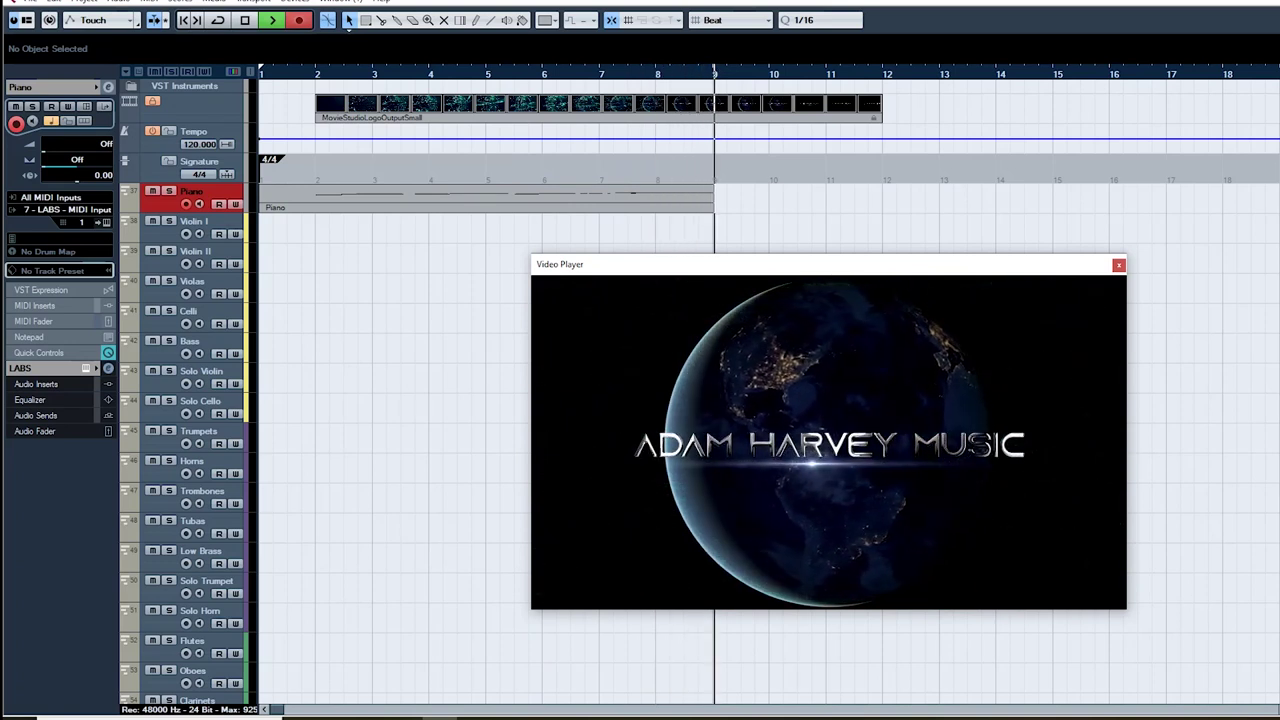
key("space")
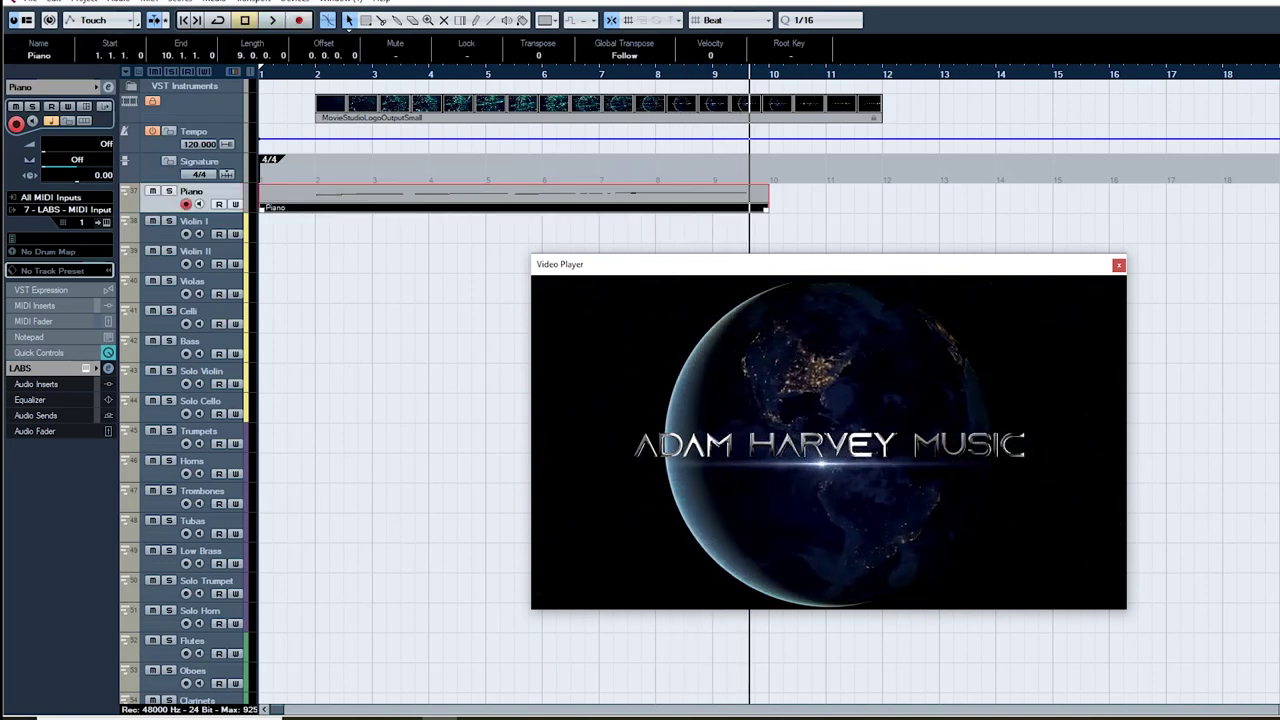
Step: Open the recorded piano part in the Key Editor and raise the pitch of the last two low notes in bar 8
left_click(505, 230)
double_click(505, 197)
scroll(505, 172, "down", 4)
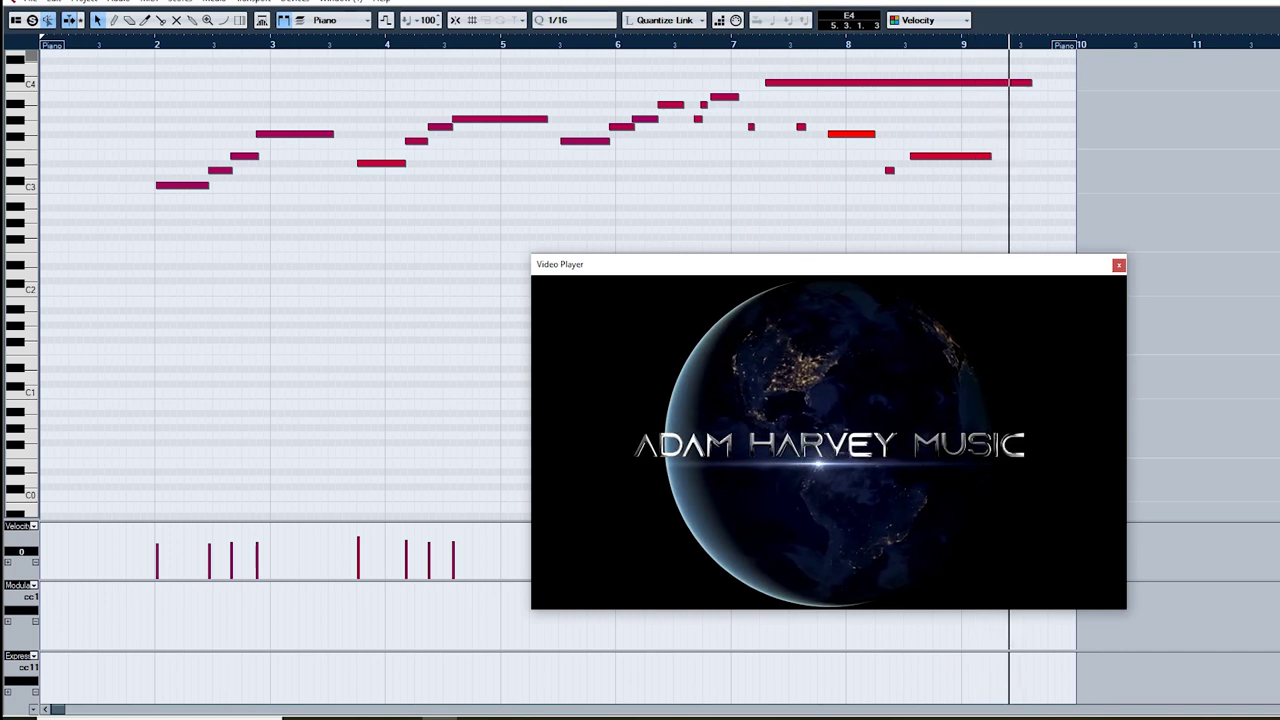
left_click_drag(873, 144, 976, 224)
key("Up")
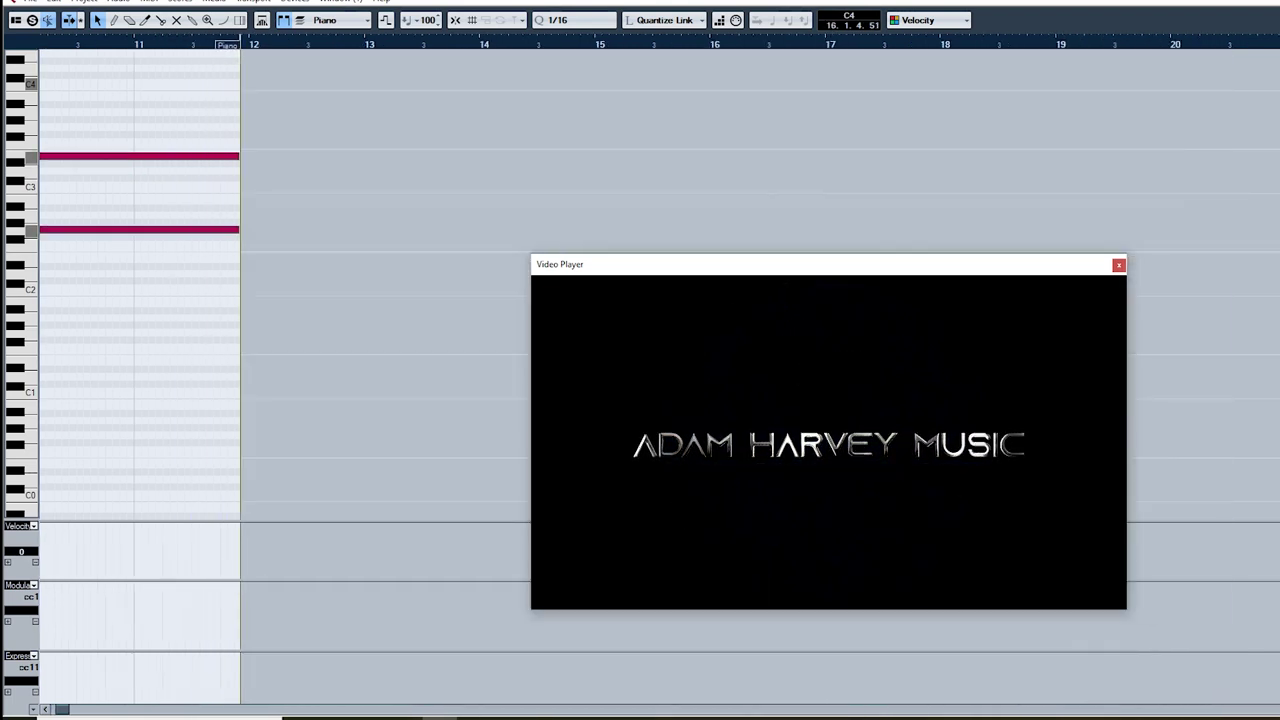
Step: Finish recording the held closing piano notes from about bar 10 and return to the project arrangement
key("space")
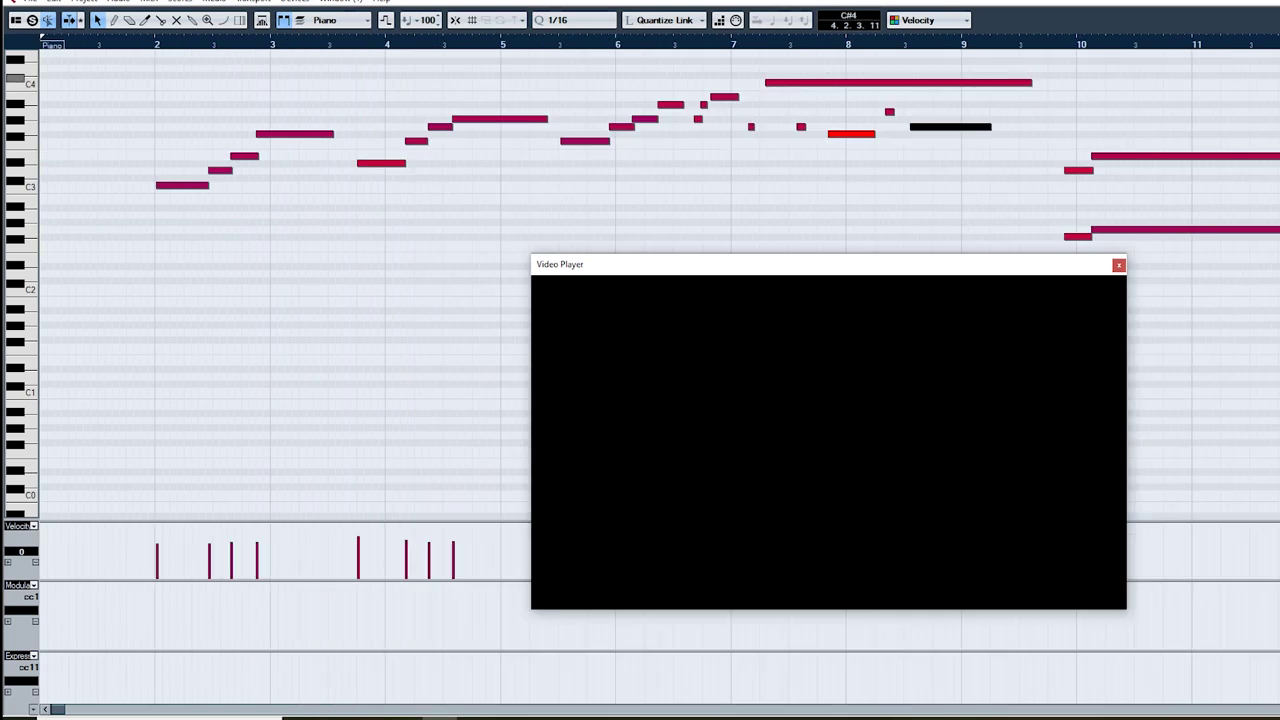
key("Return")
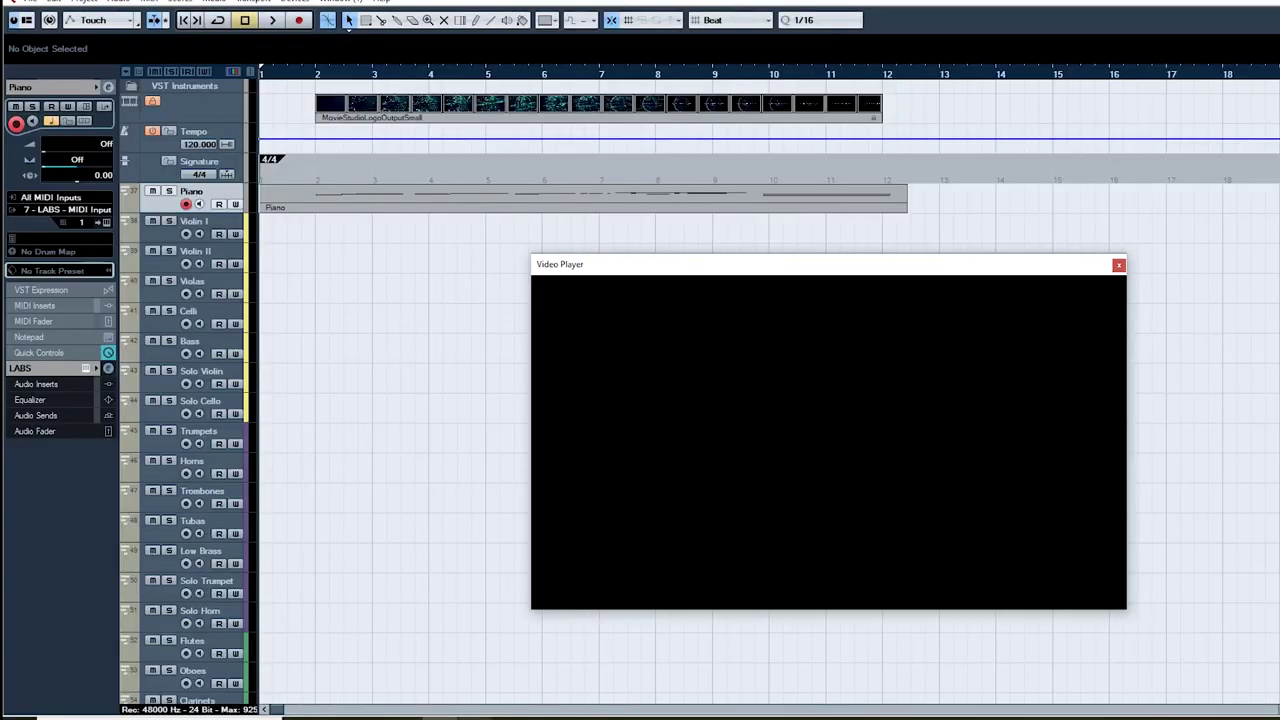
Step: Start playing the recorded piano part from the beginning with the Video Player open, and stop playback
key("F8")
key("F8")
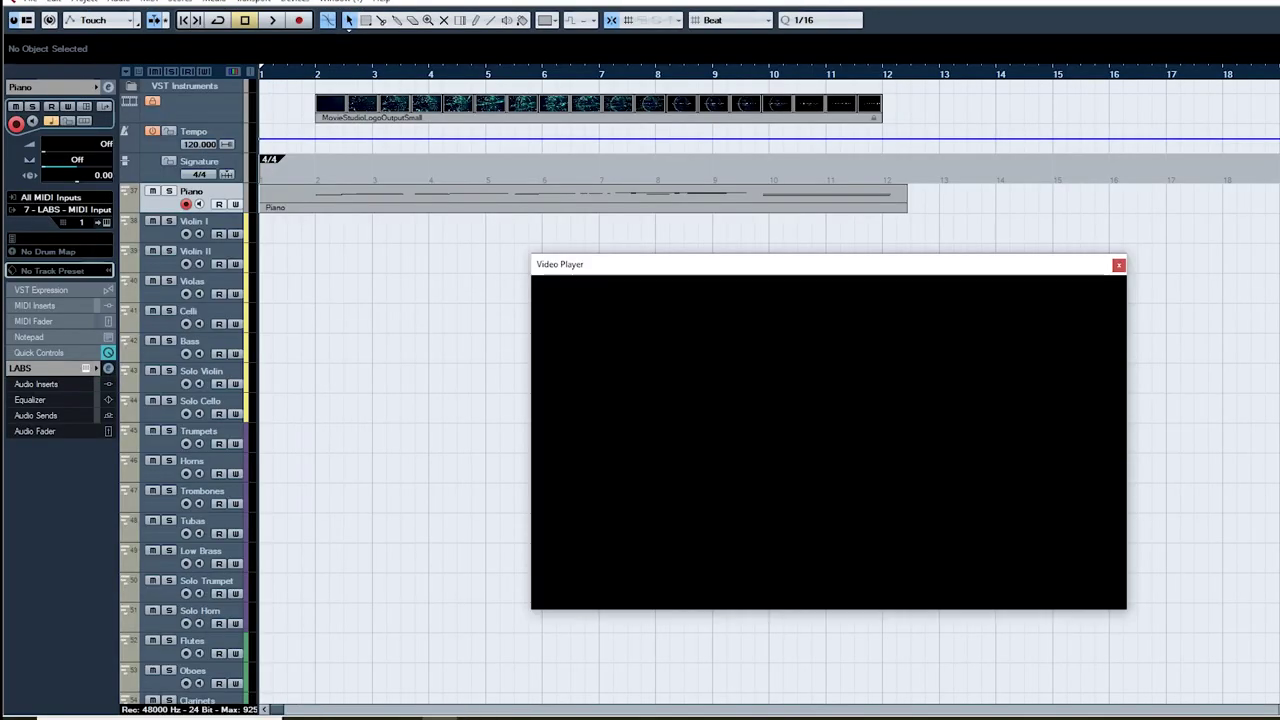
key("space")
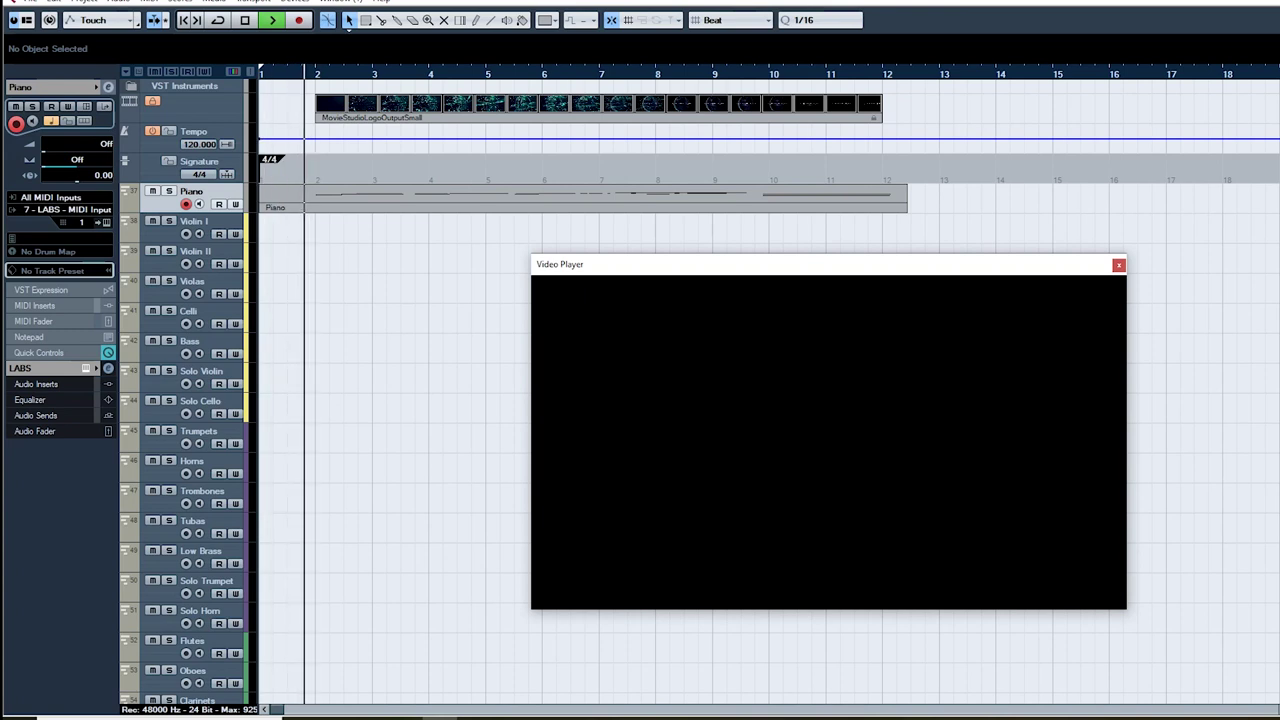
key("space")
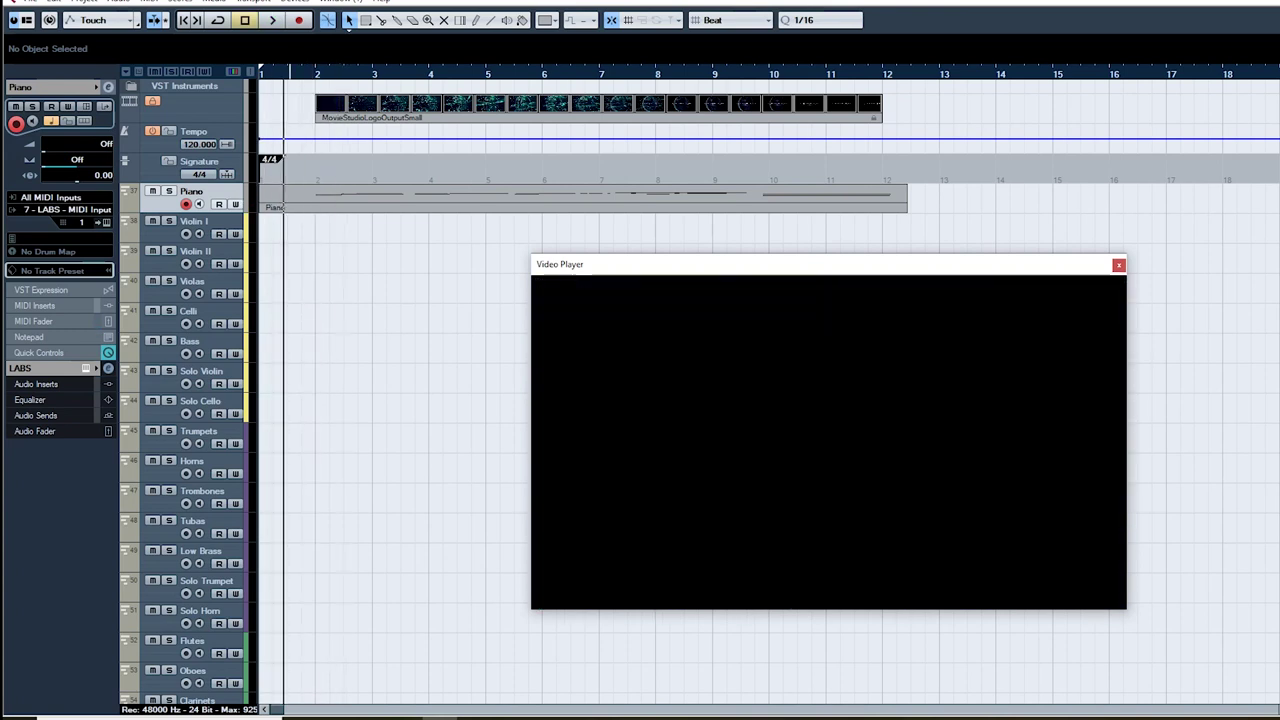
Step: Record an accompanying piano chord pass against the video from the project start to nearly bar 12
key("KP_Decimal")
key("KP_Multiply")
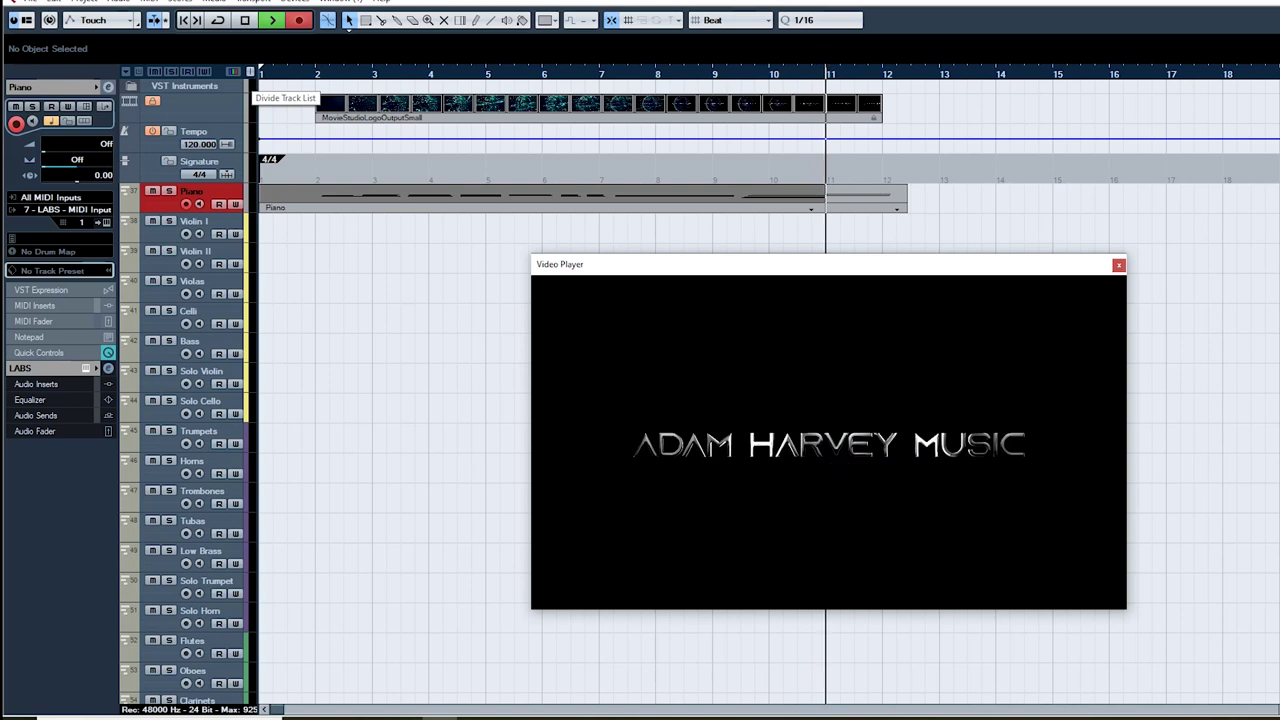
key("space")
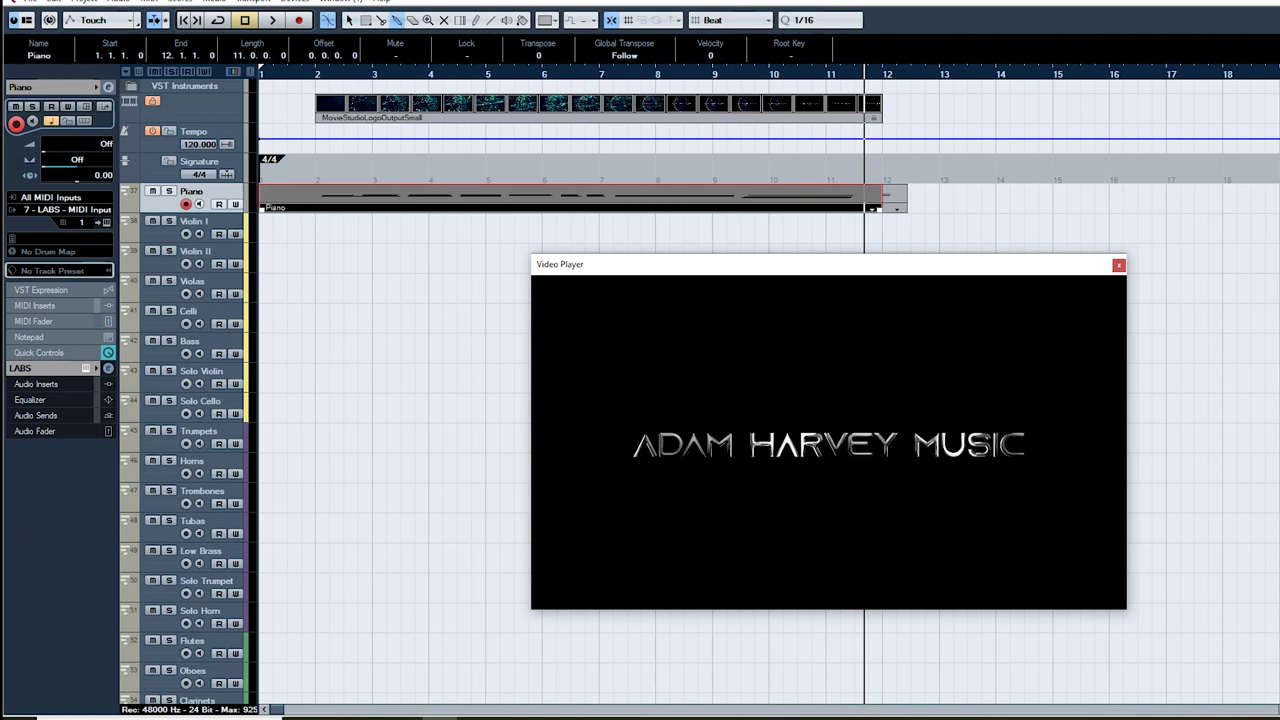
Step: Glue the overlapping piano parts into one, open it in the Key Editor and close the Video Player
left_click(840, 198)
key("1")
double_click(840, 198)
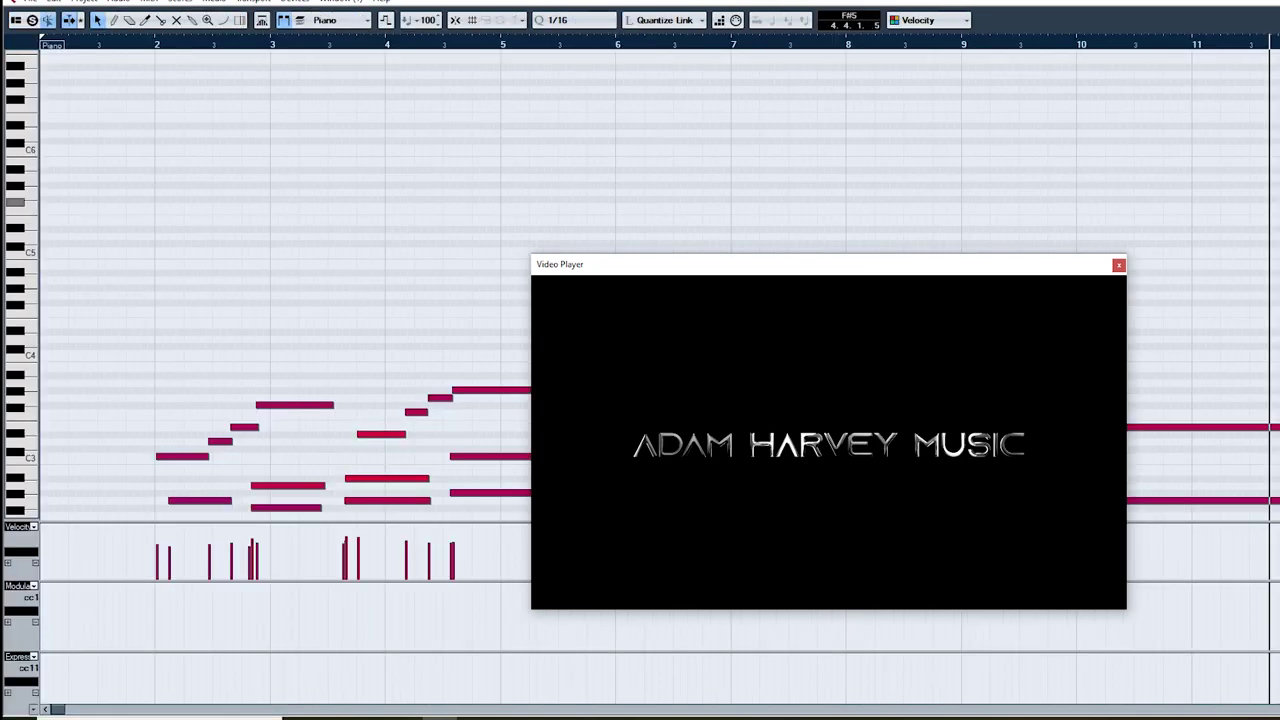
left_click(1119, 265)
Step: Extend the starts of the low chord notes back to bar 2 and delete the very short stray F2 note in bar 7
left_click_drag(1054, 302, 1091, 381)
left_click(141, 43)
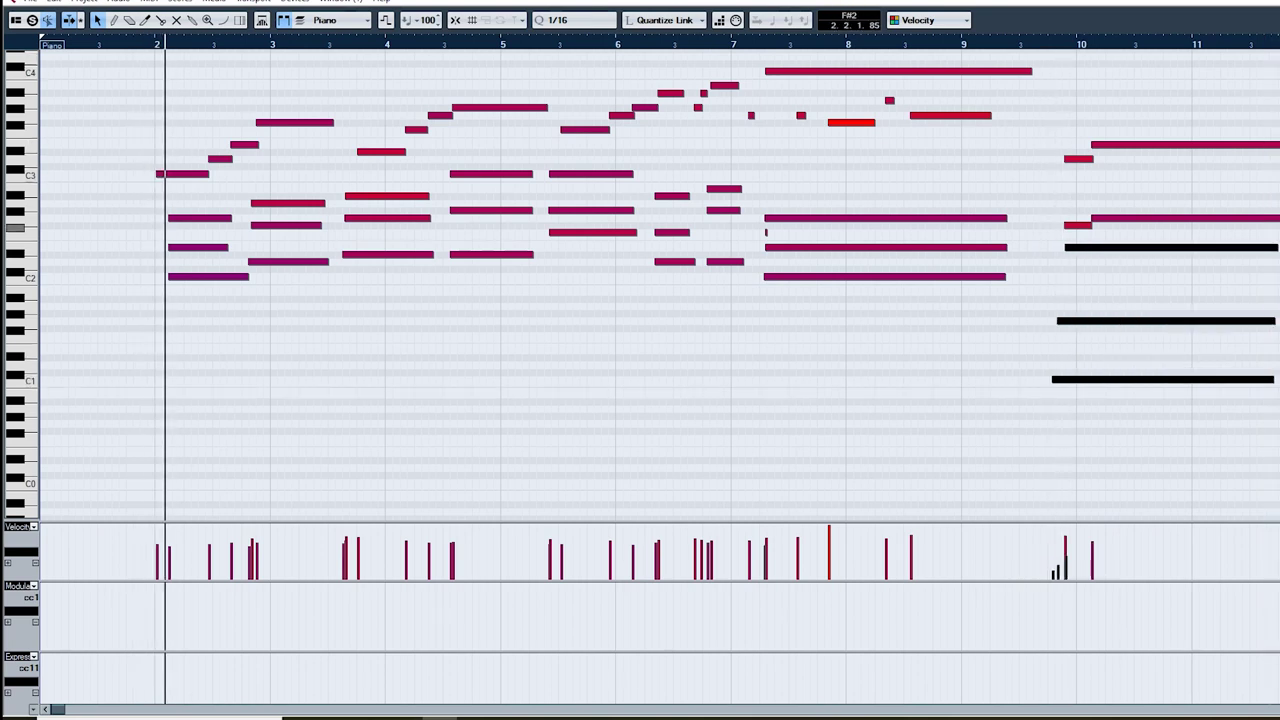
left_click_drag(170, 281, 155, 278)
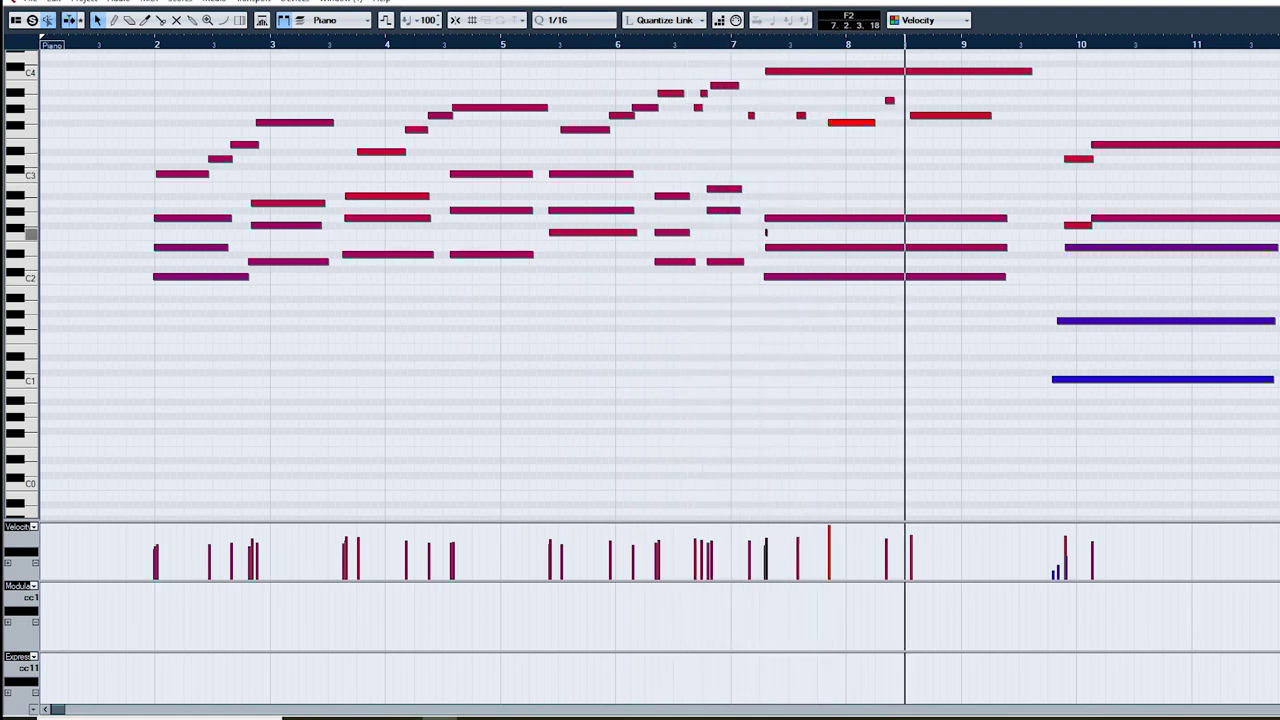
key("Delete")
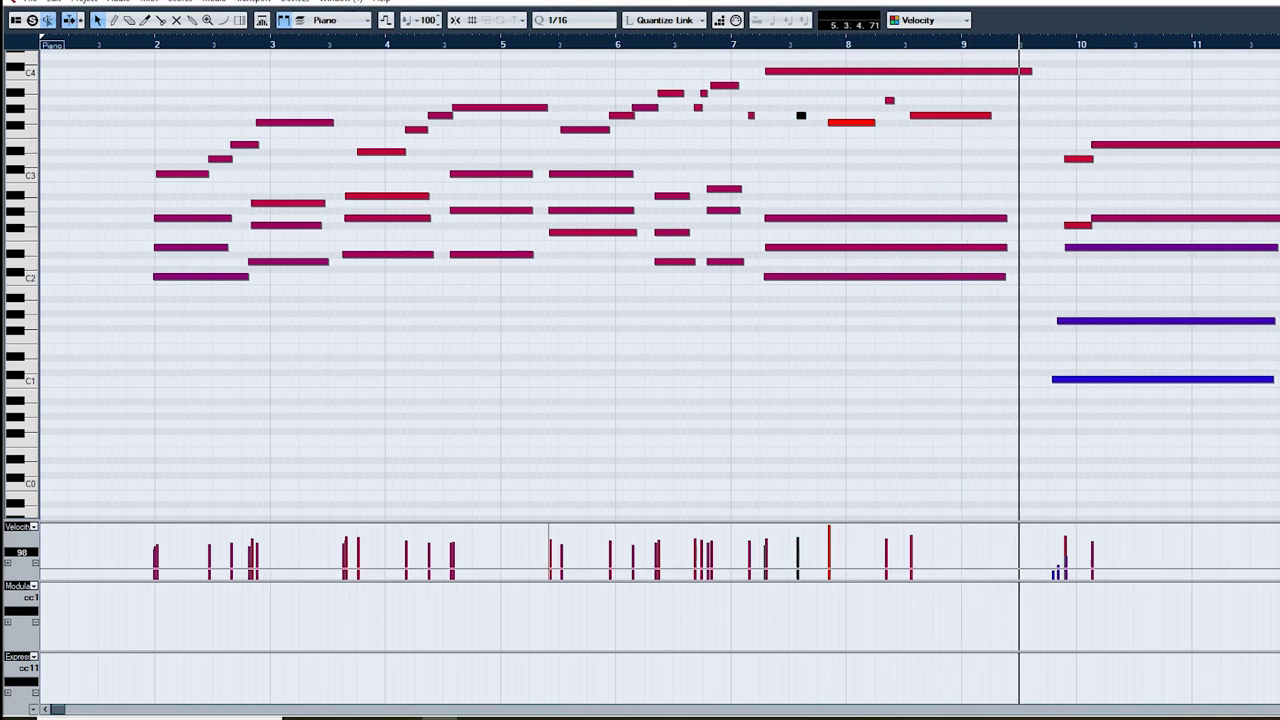
mouse_move(439, 717)
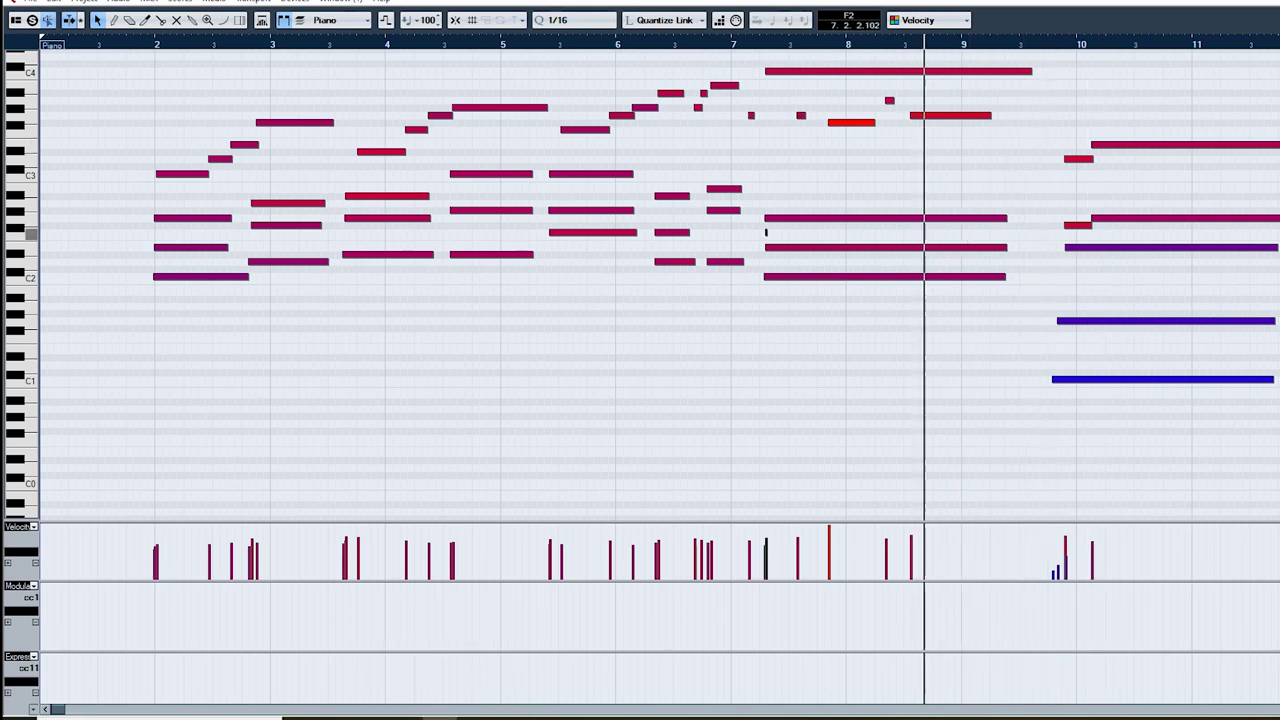
key("Delete")
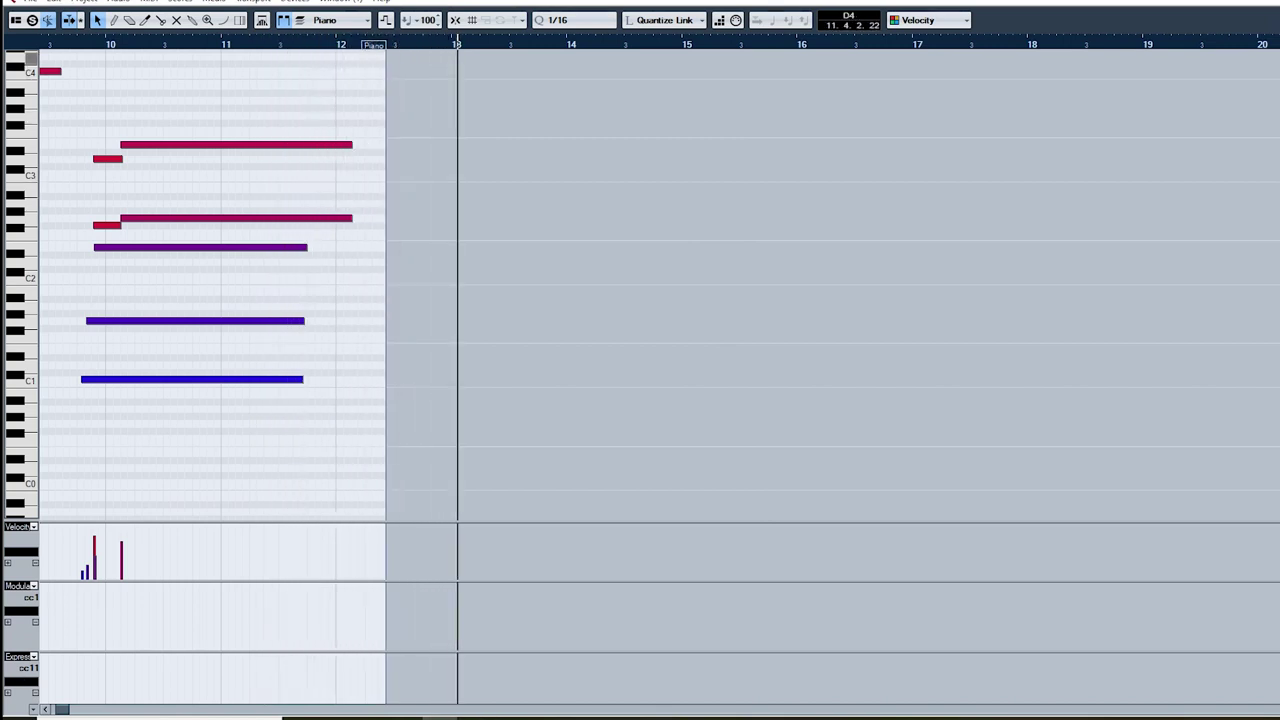
left_click_drag(312, 43, 38, 43)
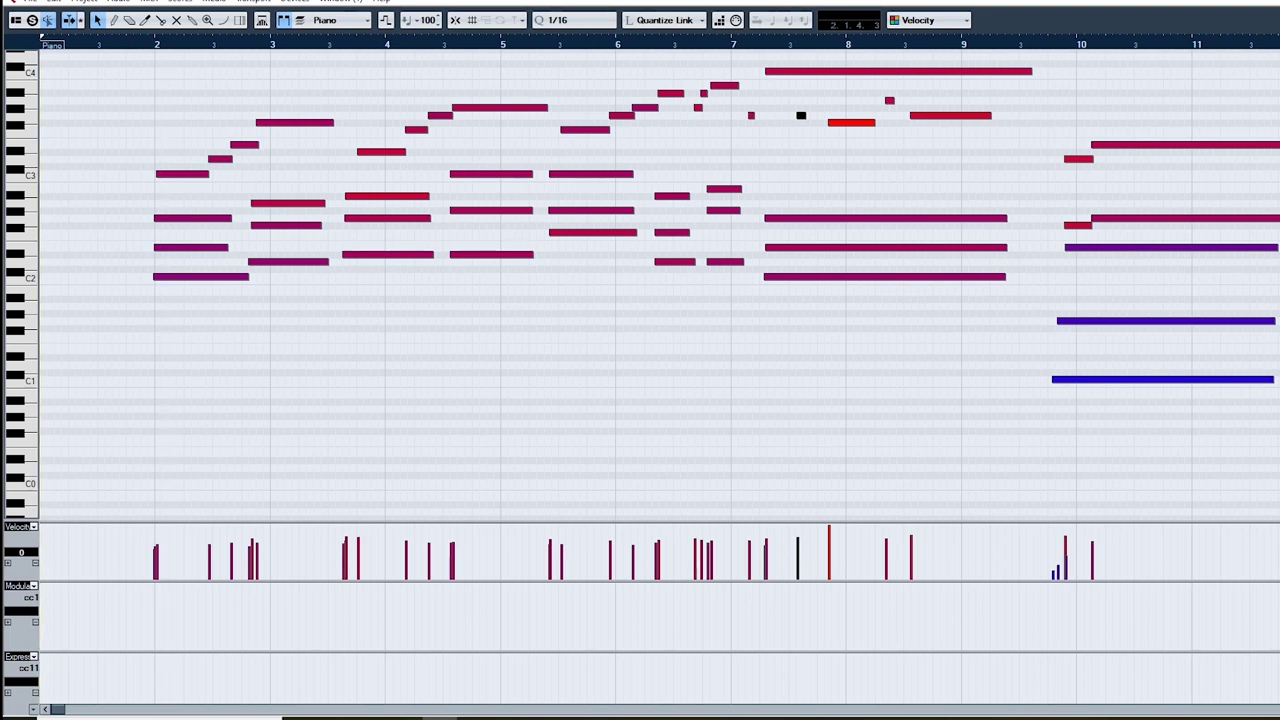
key("space")
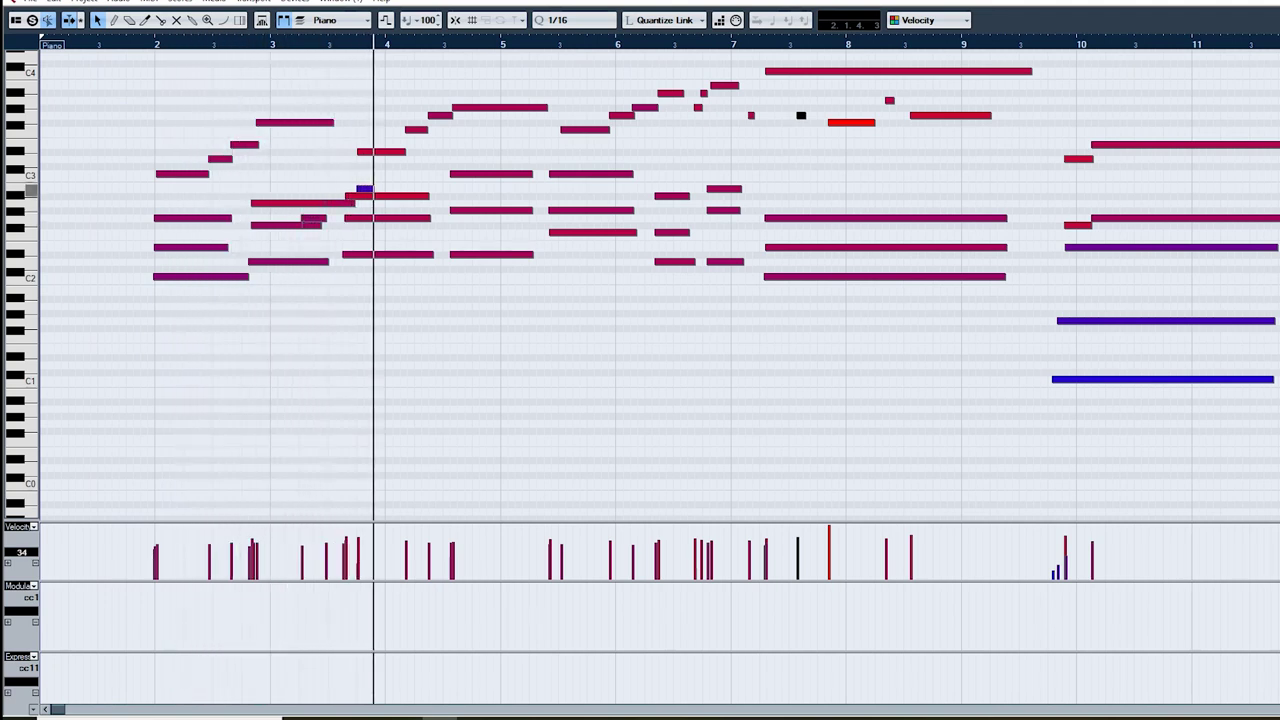
key("space")
key("ctrl+z")
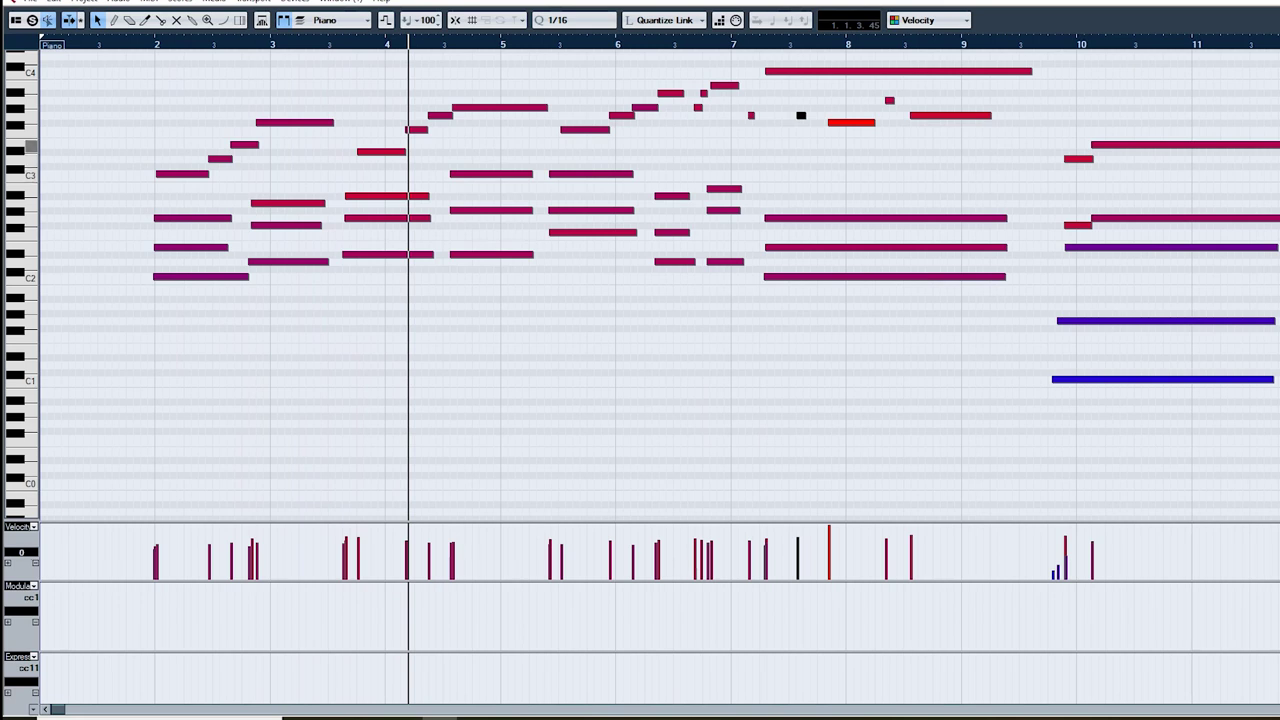
Step: Overdub an inner piano line from the start through bar 7 and delete the clashing note below the B2 late in bar 6
key("KP_Subtract")
key("space")
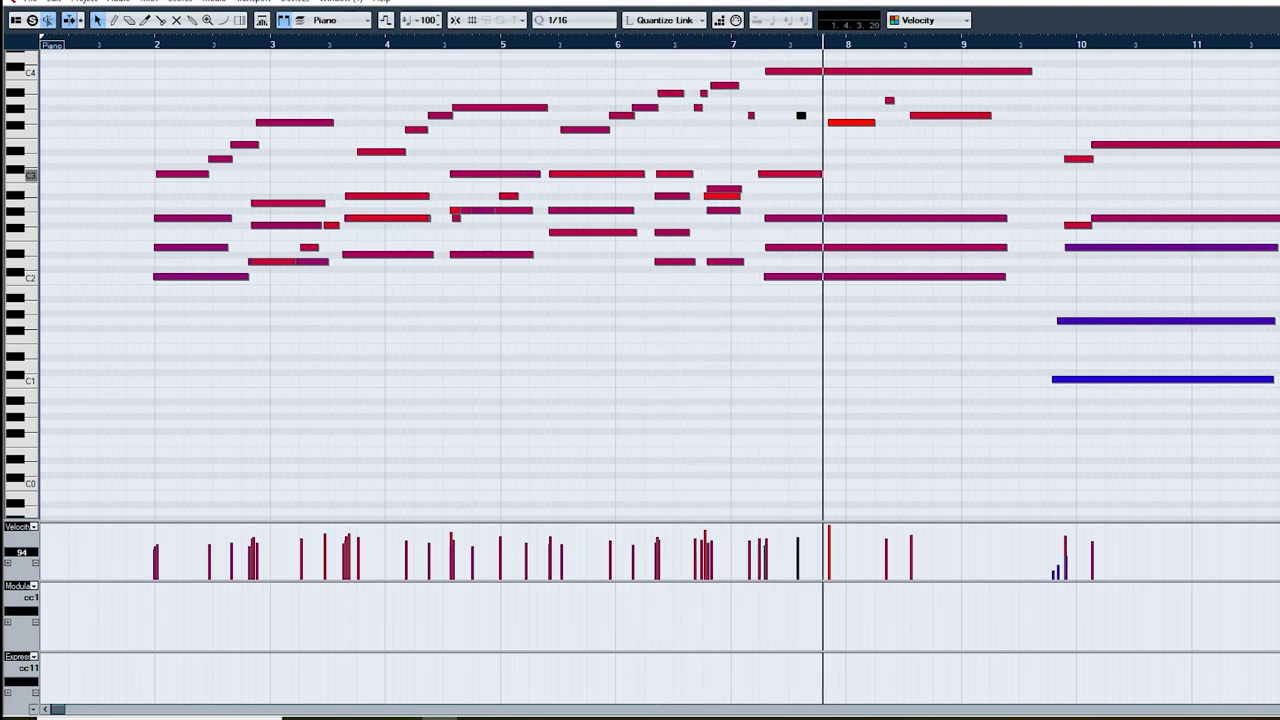
left_click_drag(721, 159, 734, 188)
key("Up")
key("Right")
left_click(723, 174)
left_click_drag(716, 174, 716, 188)
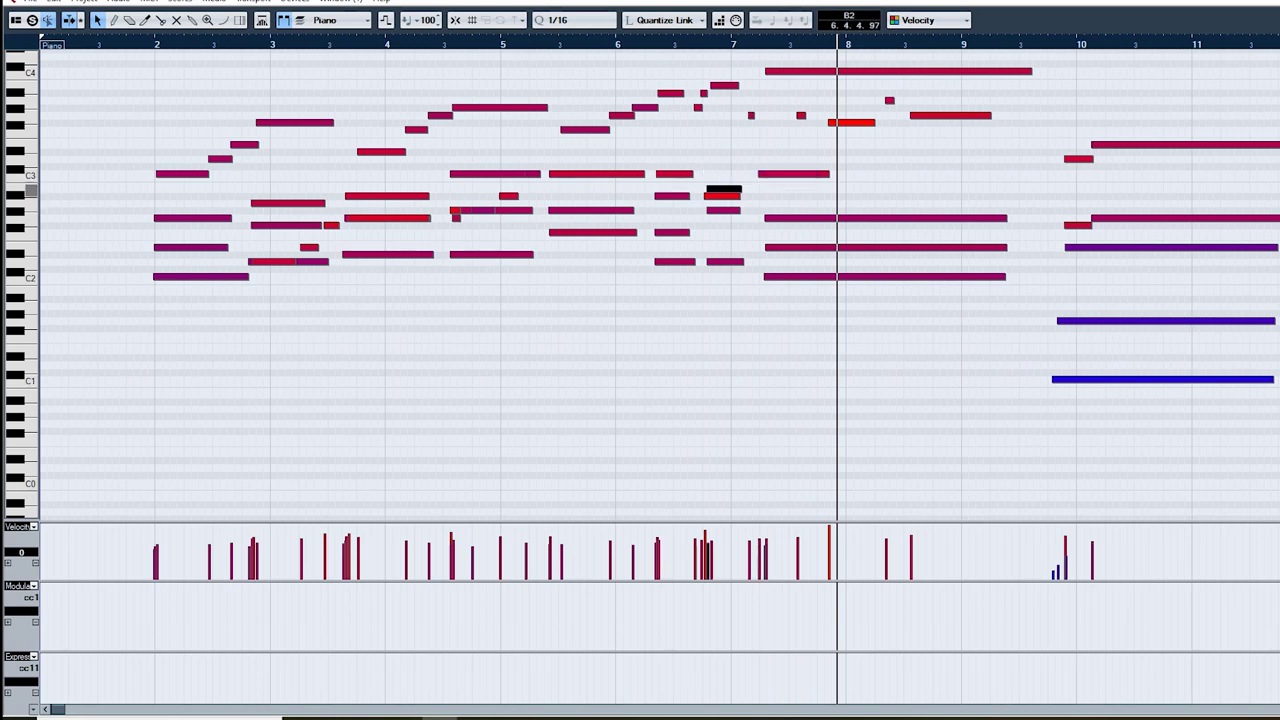
left_click(716, 196)
key("Delete")
Step: Extend the C3 note in bar 7 to the end of the held chord and adjust the velocity of the B2 note late in bar 6
left_click(773, 174)
left_click_drag(828, 174, 1006, 174)
left_click(724, 188)
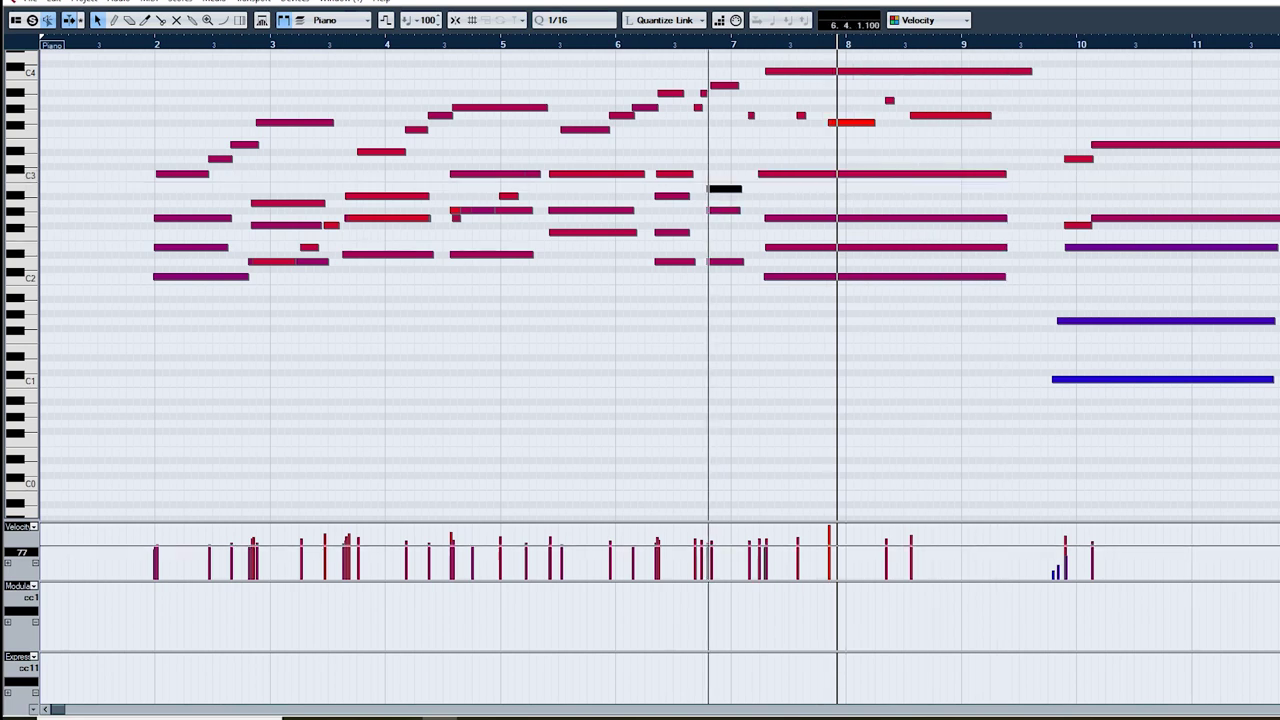
left_click_drag(708, 543, 708, 540)
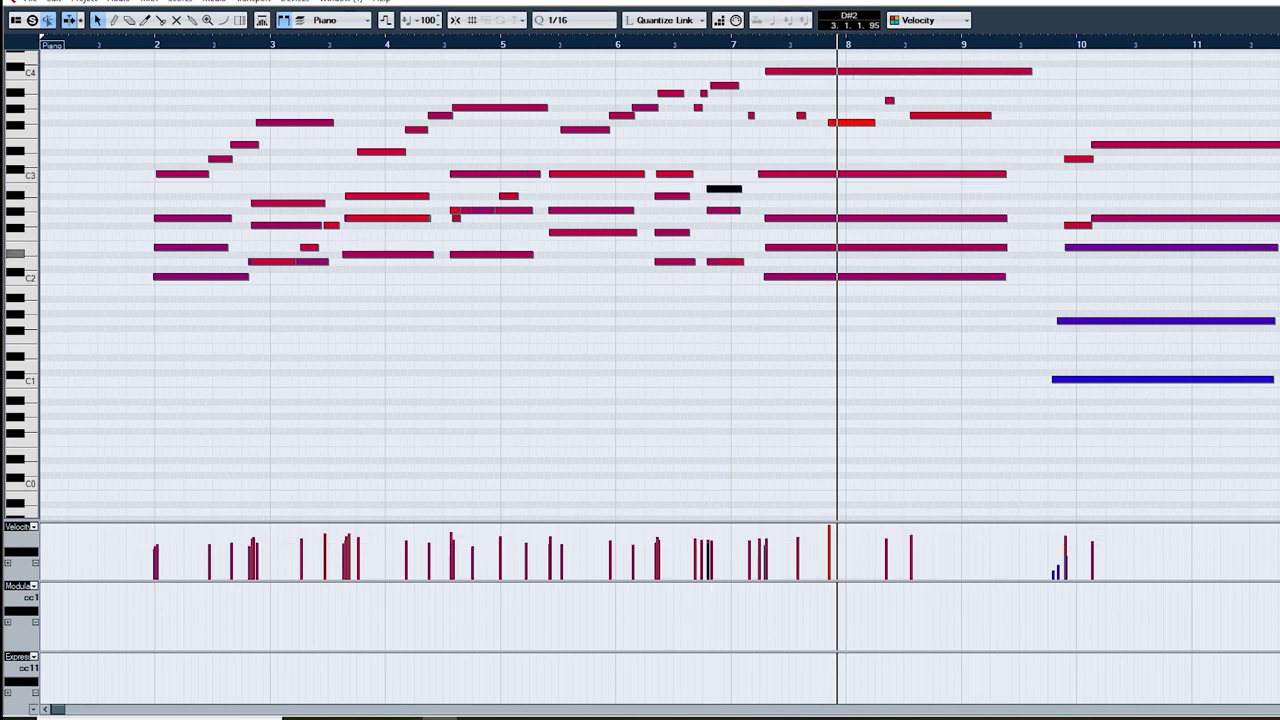
Step: Play the piano part from about bar 2 and lower the short overlapping C3 note in bar 5 to B2
double_click(146, 43)
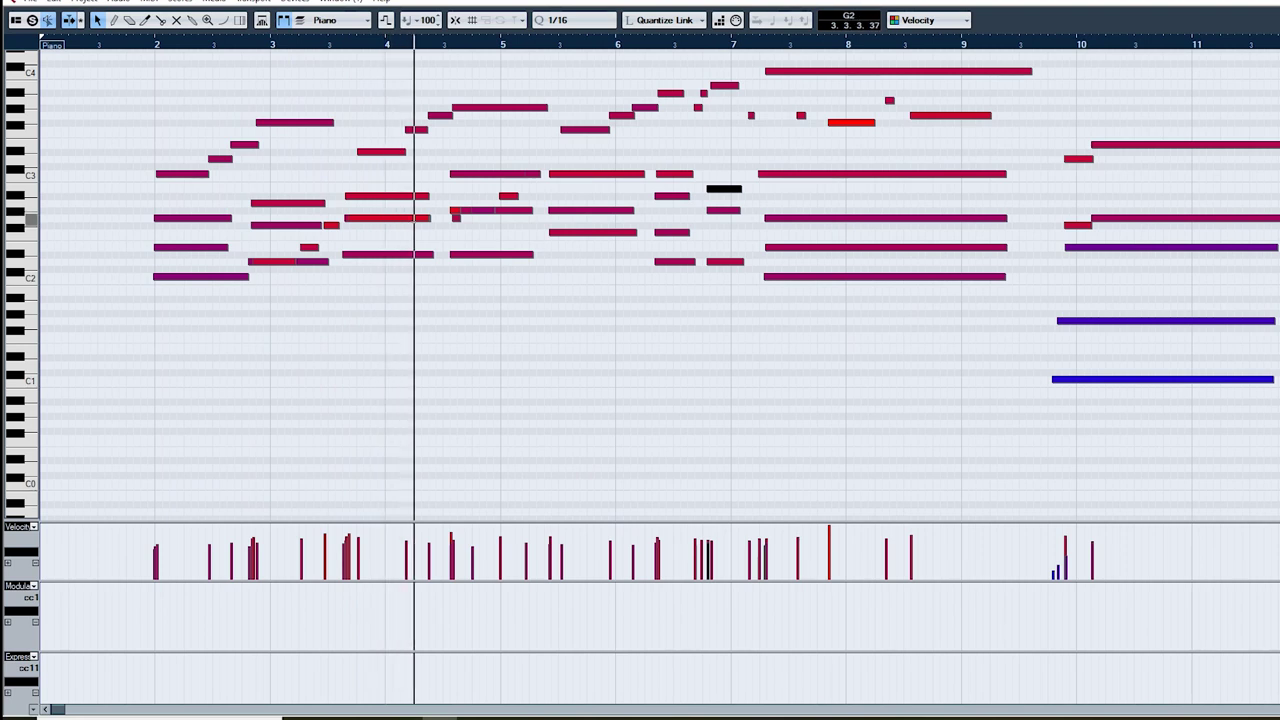
left_click(387, 196)
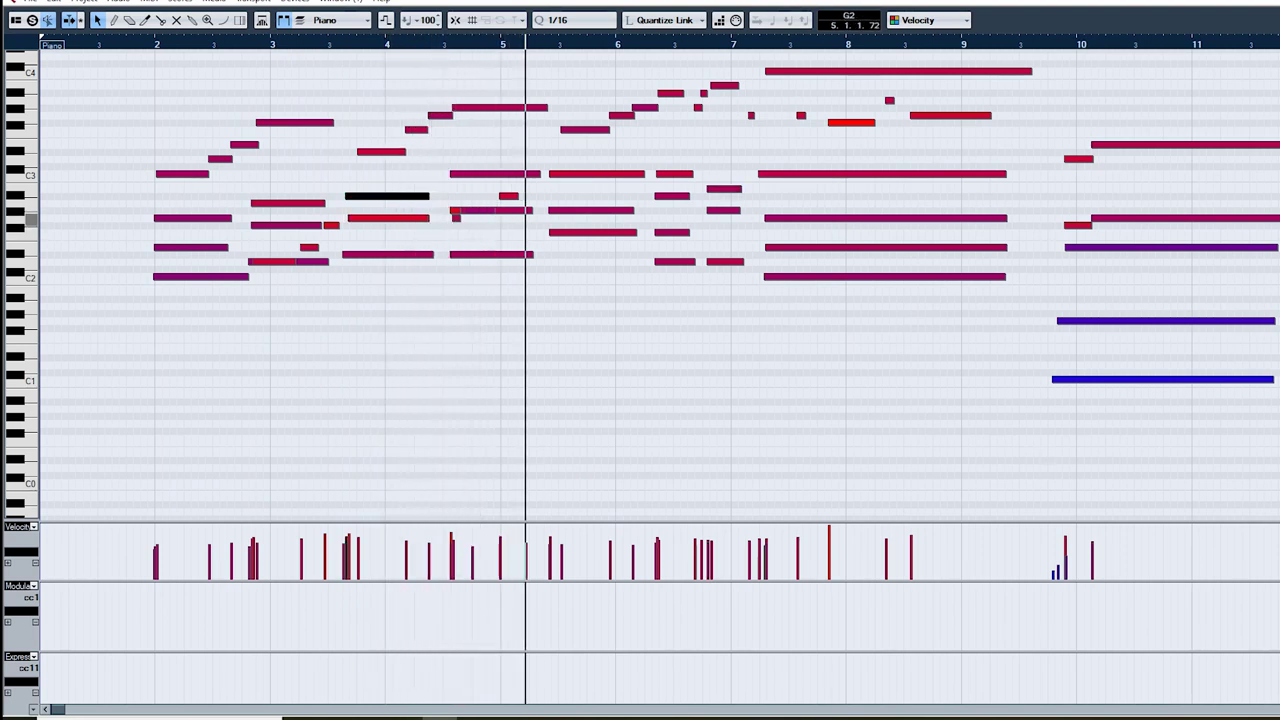
left_click_drag(434, 43, 412, 43)
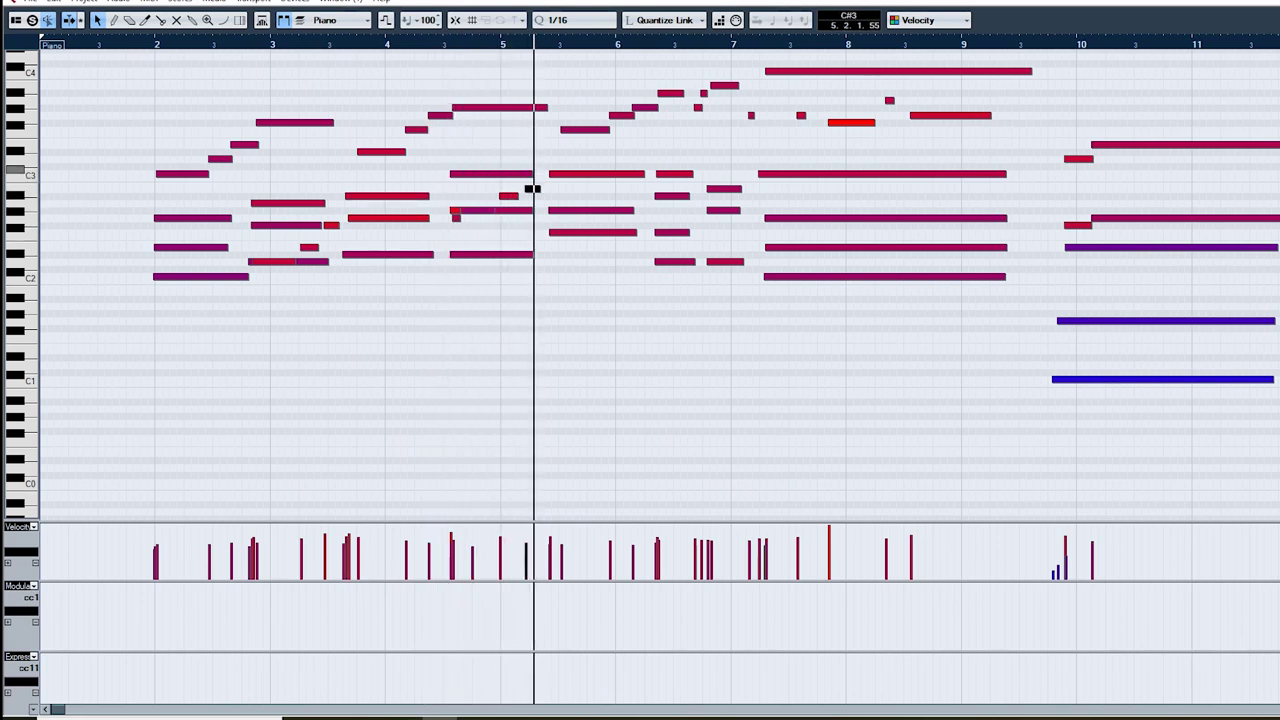
left_click_drag(457, 44, 126, 44)
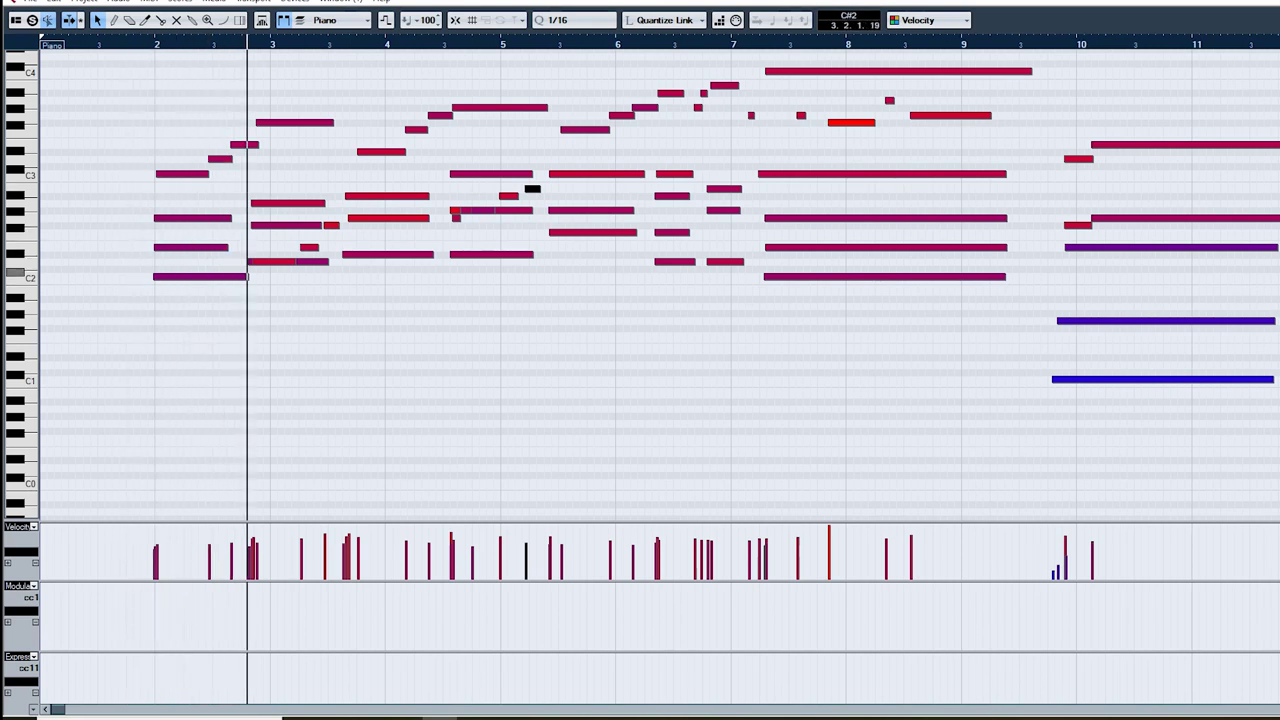
Step: Replace the overlapping D2 notes around bar 3 with one continuous note and play the passage from about bar 2
key("Delete")
left_click_drag(295, 262, 247, 265)
left_click_drag(156, 43, 142, 43)
key("space")
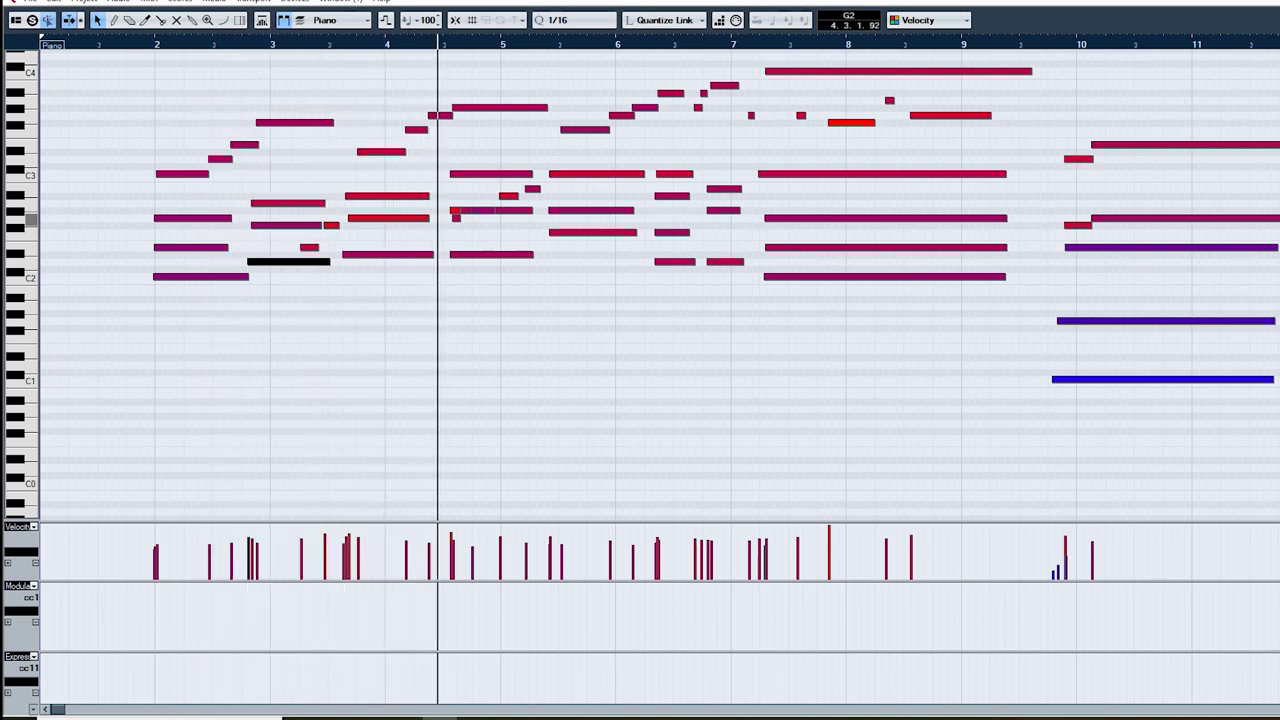
Step: Delete the stray G2 and overlapping G#2 notes late in bar 4, and extend the remaining G#2 to the start of bar 5
left_click(456, 218)
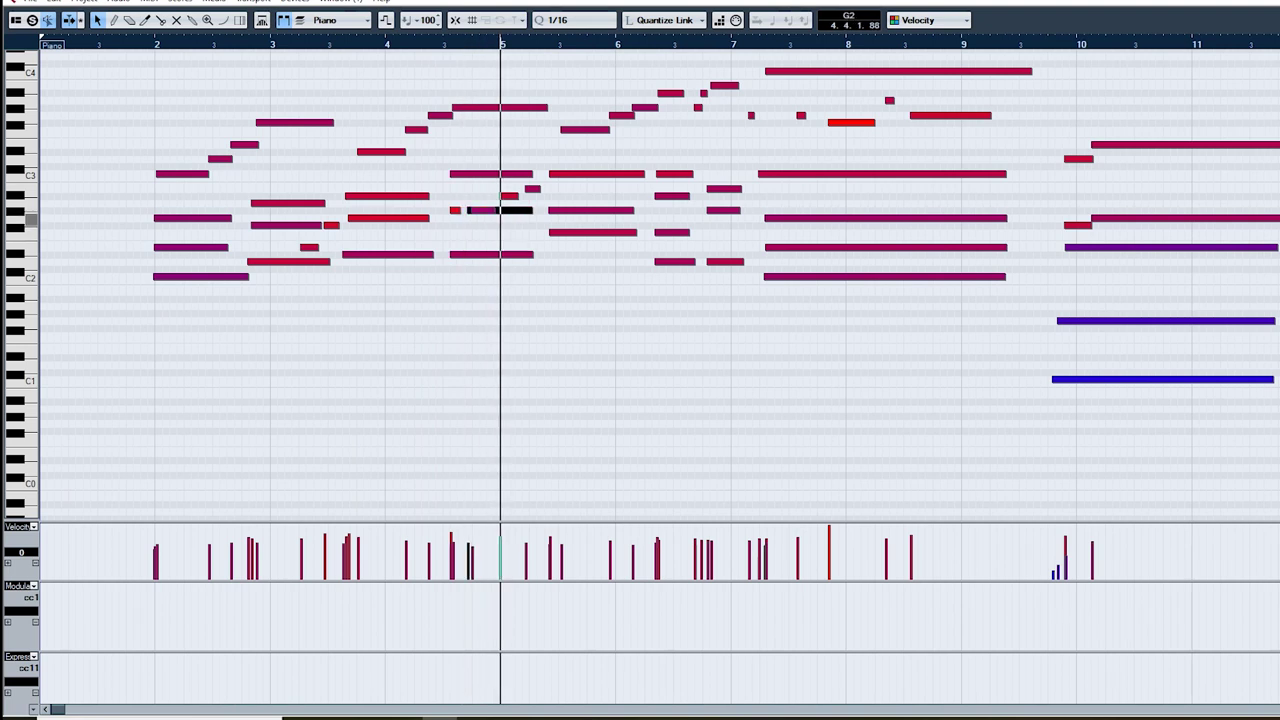
key("Delete")
key("Delete")
left_click(456, 210)
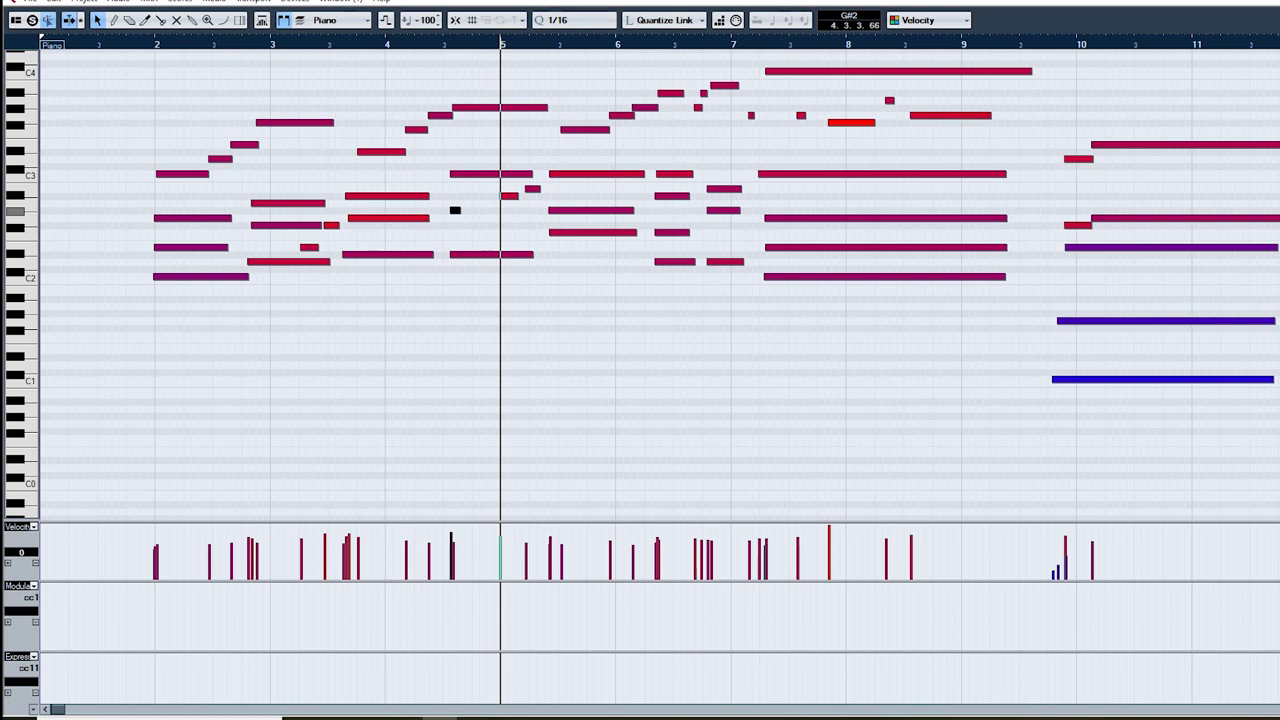
left_click_drag(459, 210, 502, 210)
Step: Play the part from the middle of bar 4 and make the F3 melody note in bar 5 start slightly earlier
left_click(446, 43)
left_click_drag(446, 43, 430, 46)
key("space")
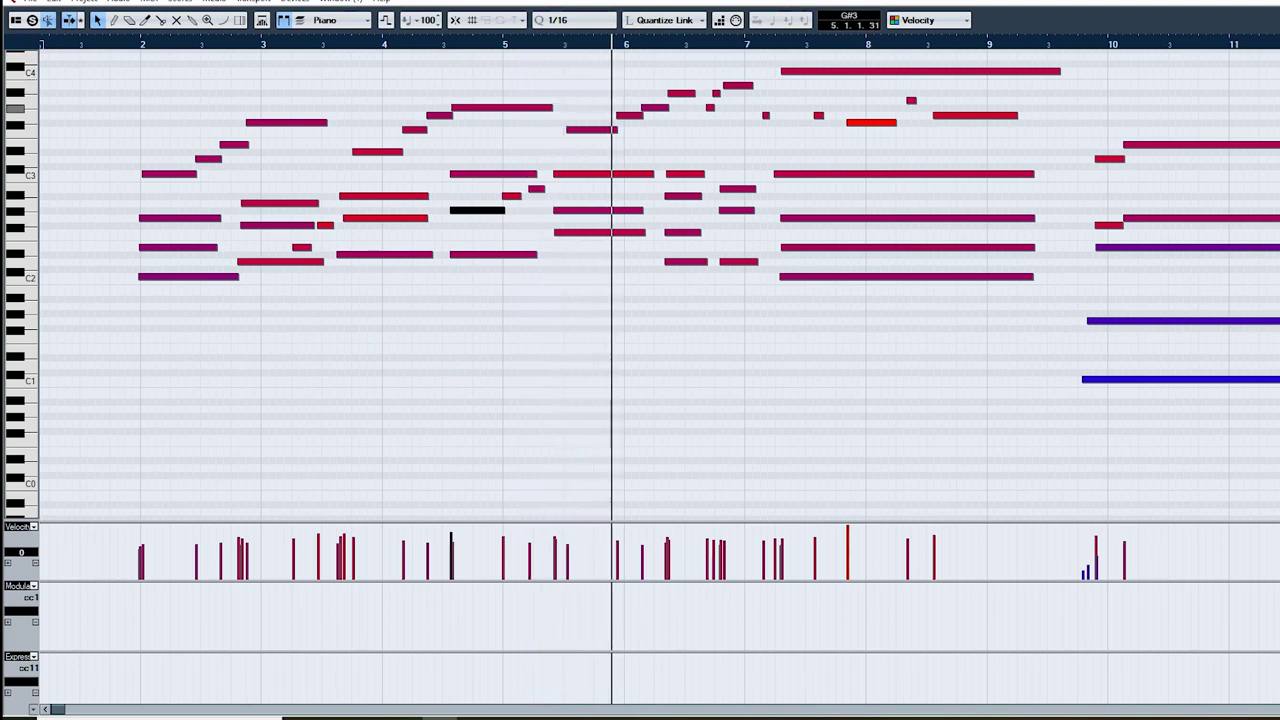
left_click_drag(566, 129, 557, 129)
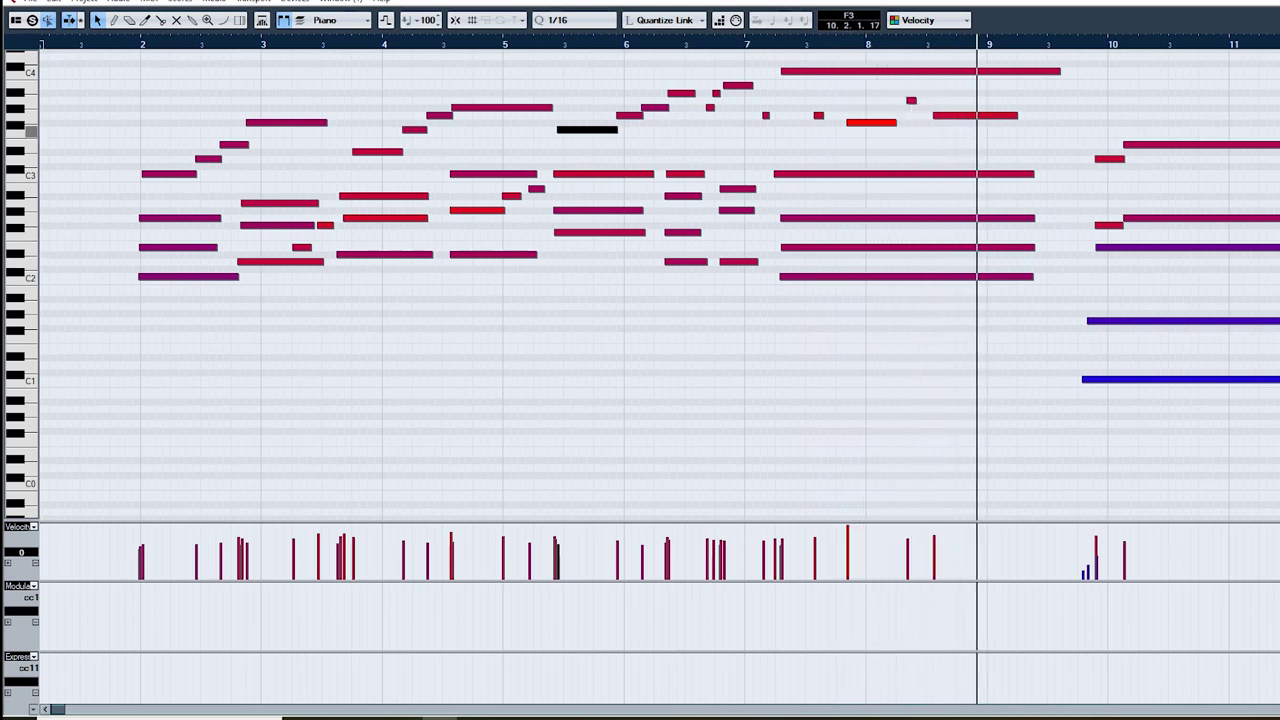
Step: Move all the held closing notes about one beat earlier, starting around the middle of bar 9, and play the result
left_click_drag(1066, 458, 1098, 318)
left_click_drag(1076, 117, 1098, 380)
left_click_drag(996, 38, 942, 38)
left_click_drag(960, 44, 646, 44)
key("space")
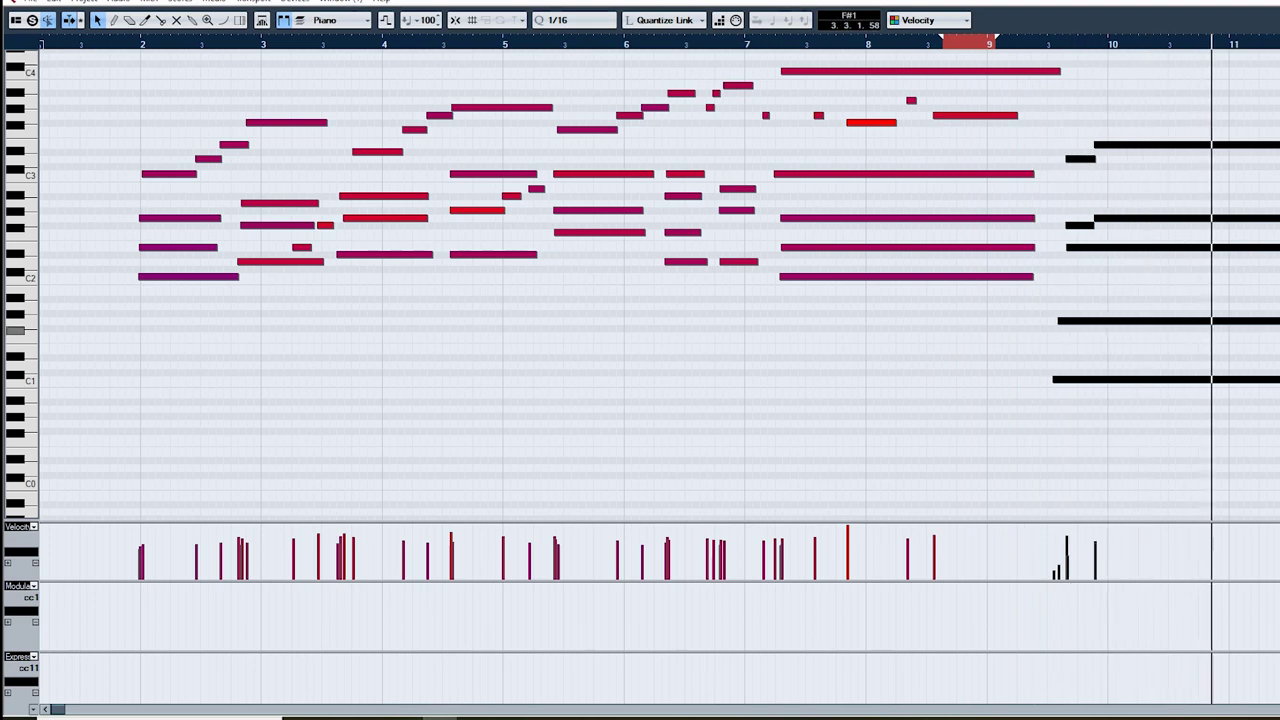
key("space")
Step: Play the edited piano part from the beginning with the Video Player open, and return to the project arrangement
key("F8")
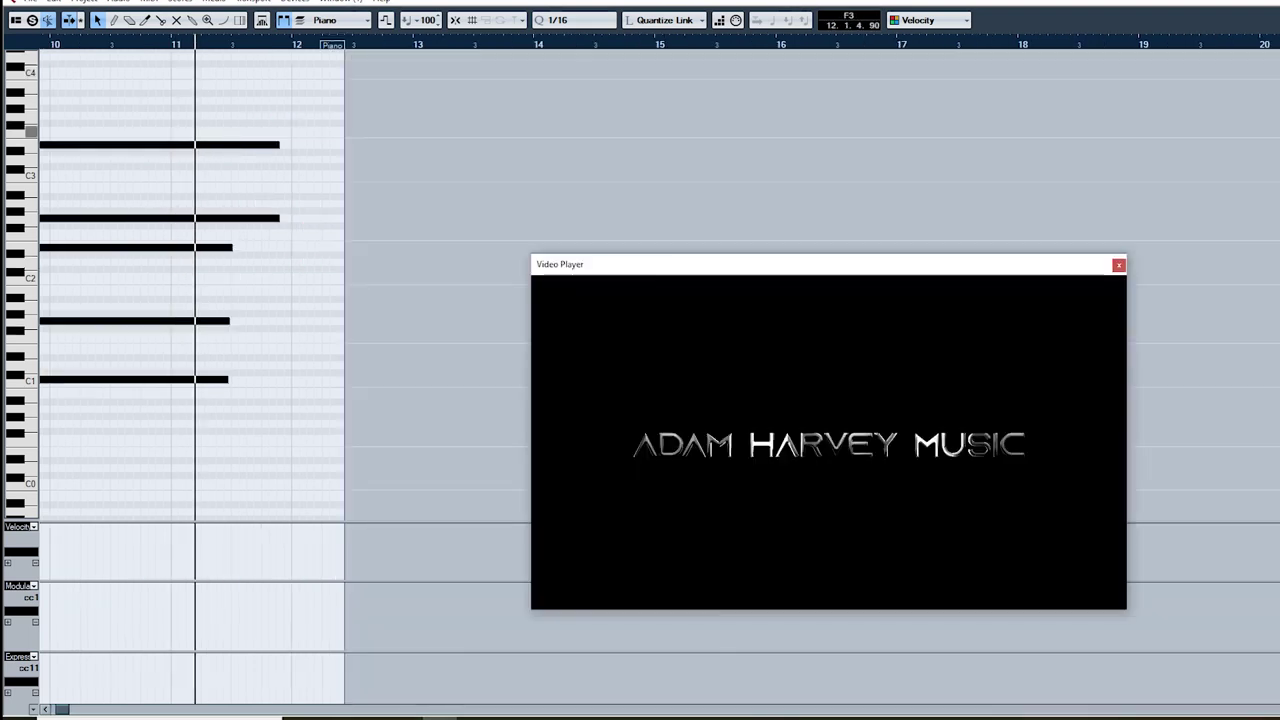
left_click_drag(155, 44, 40, 48)
key("space")
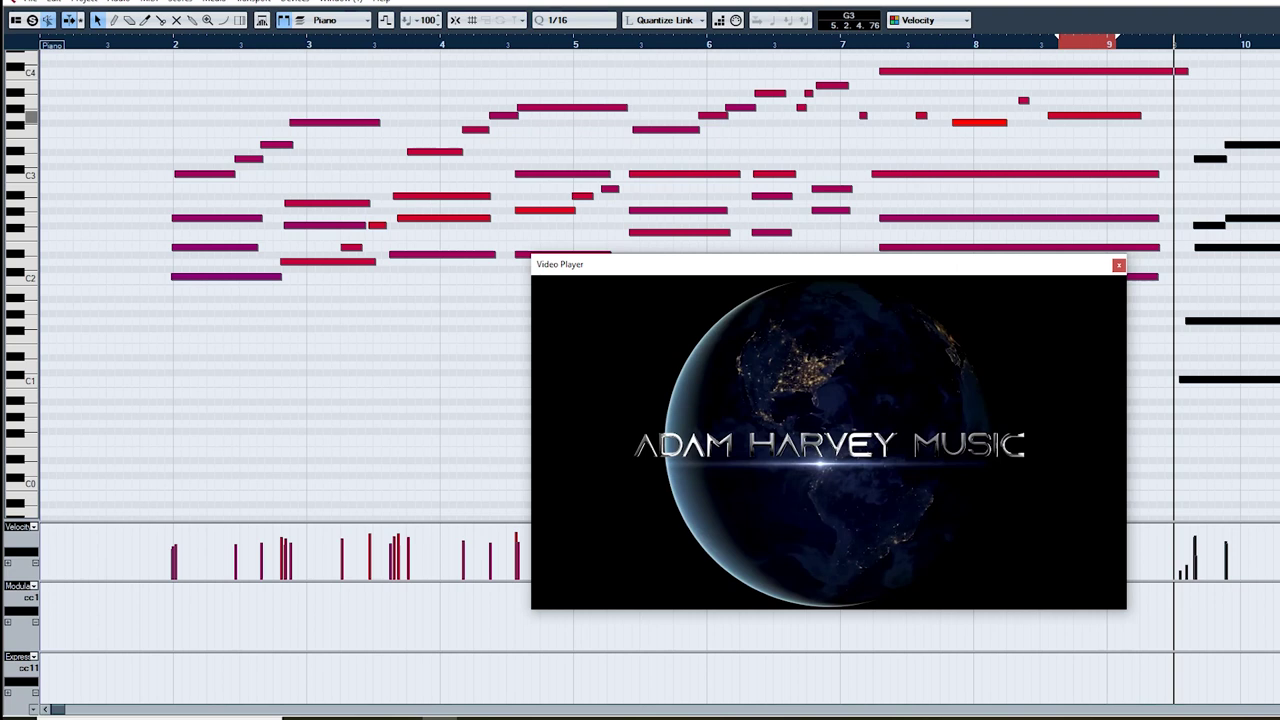
key("Return")
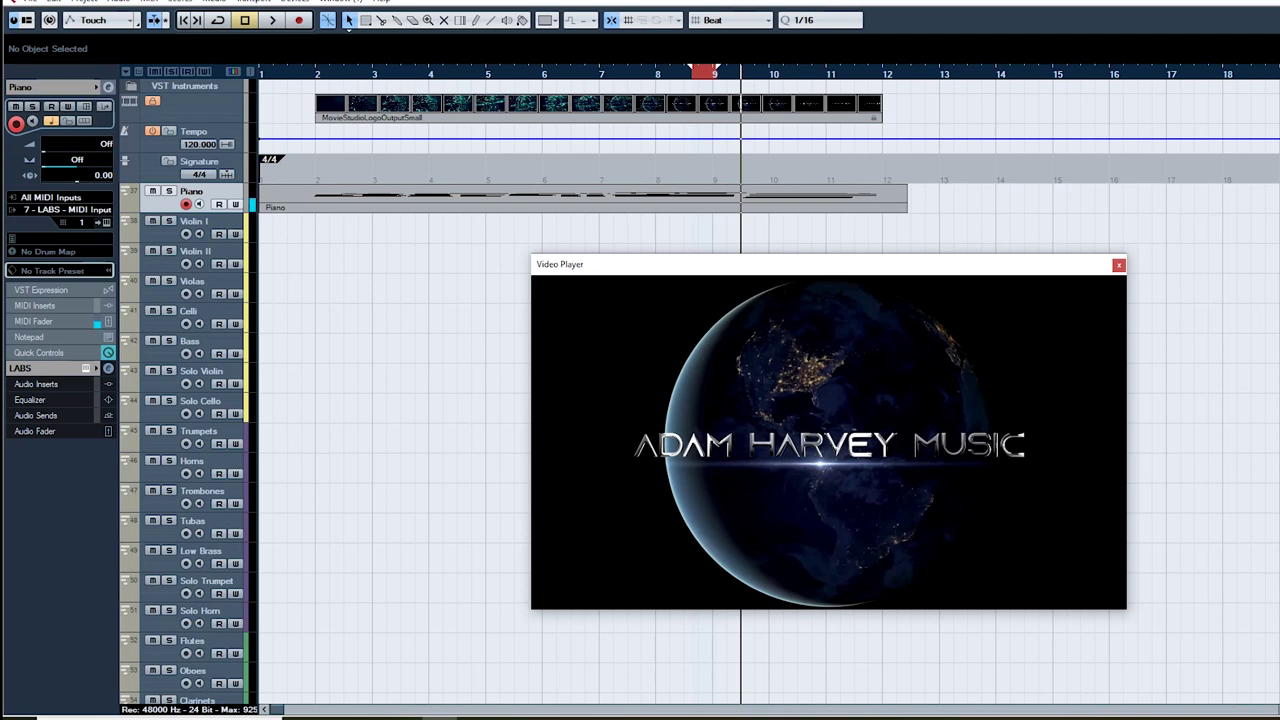
Step: Look through the template's track list from the Piano track down to the Tight Orc folder and back
scroll(400, 391, "down", 3)
scroll(400, 391, "up", 3)
key("KP_0")
scroll(420, 400, "down", 5)
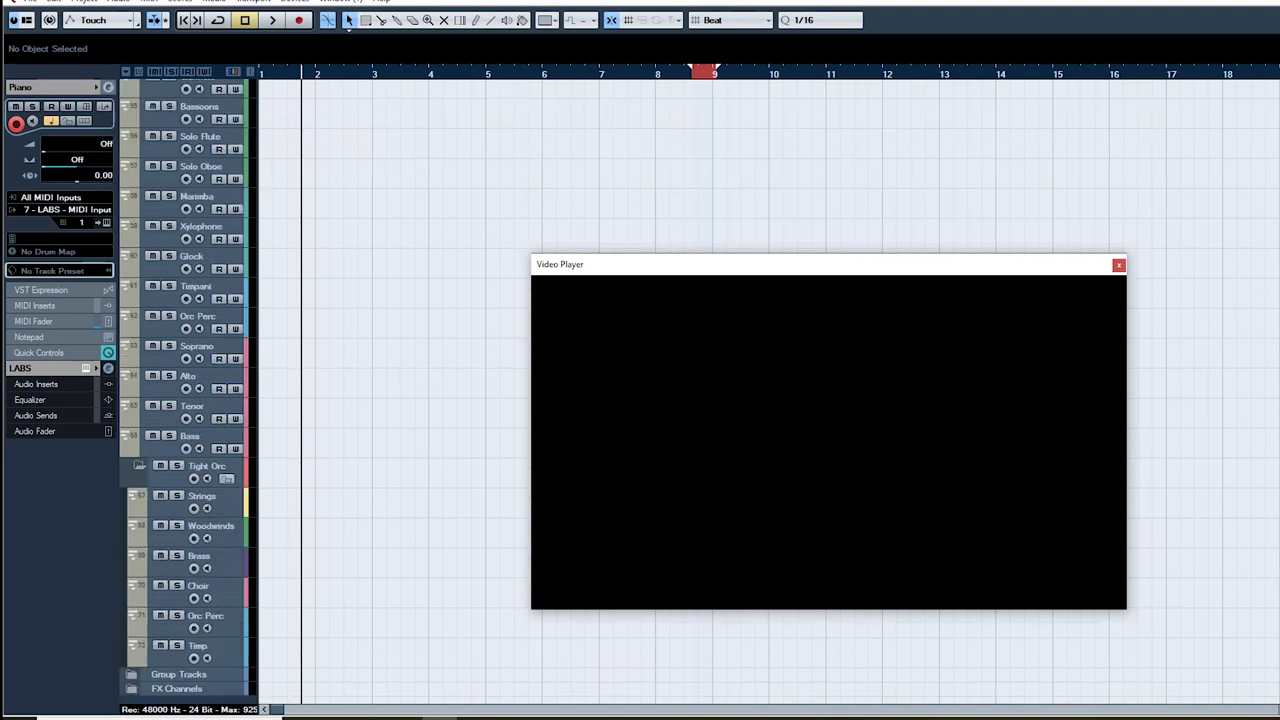
scroll(420, 400, "up", 5)
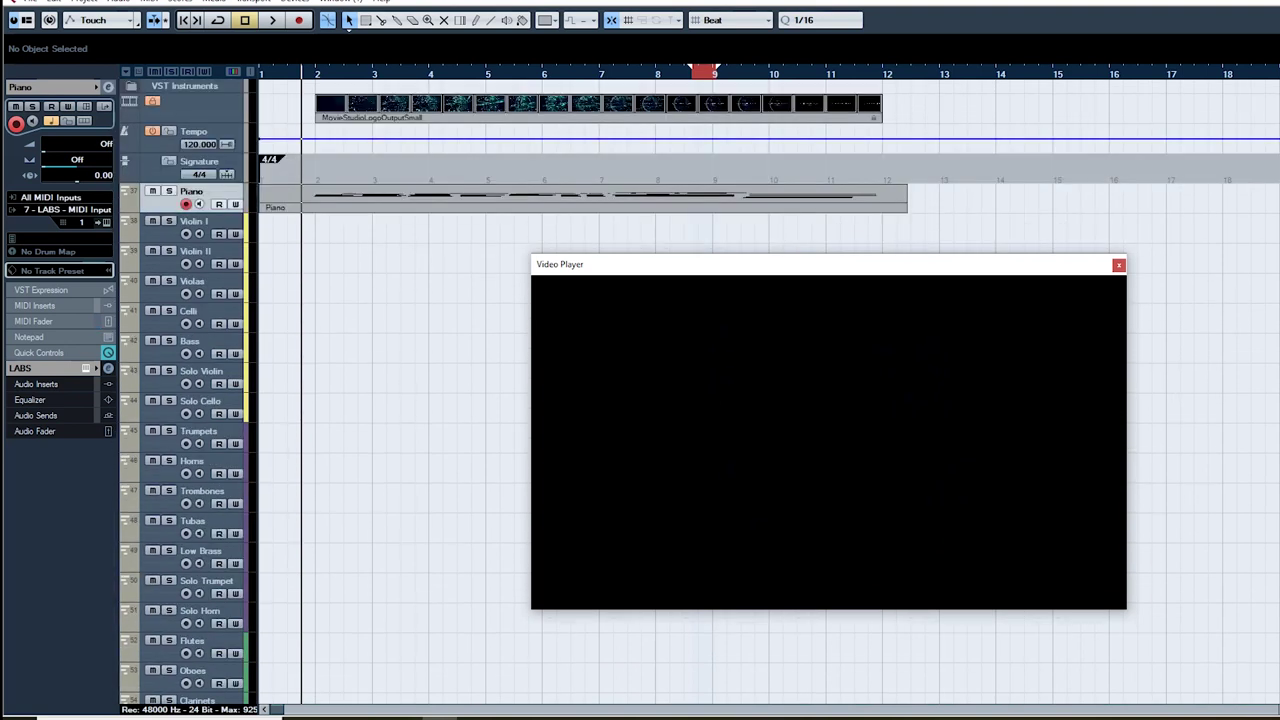
scroll(699, 391, "down", 3)
scroll(699, 391, "up", 3)
scroll(400, 400, "down", 5)
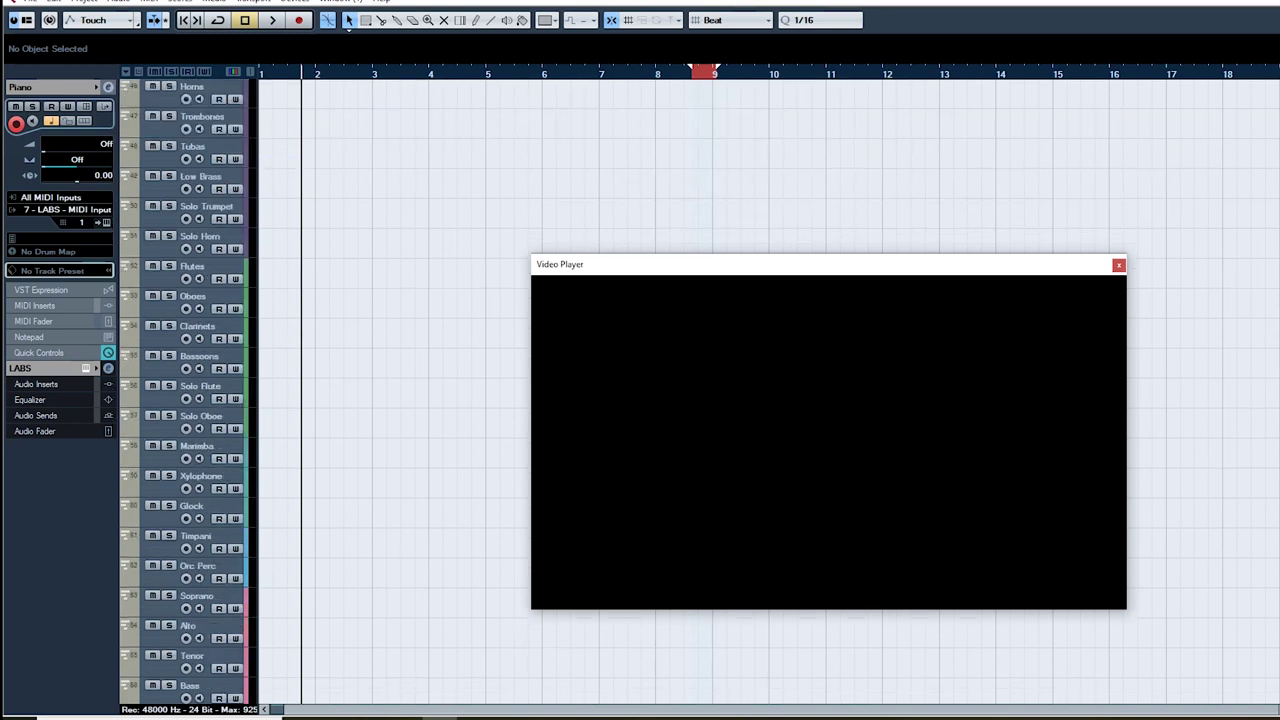
scroll(400, 400, "up", 5)
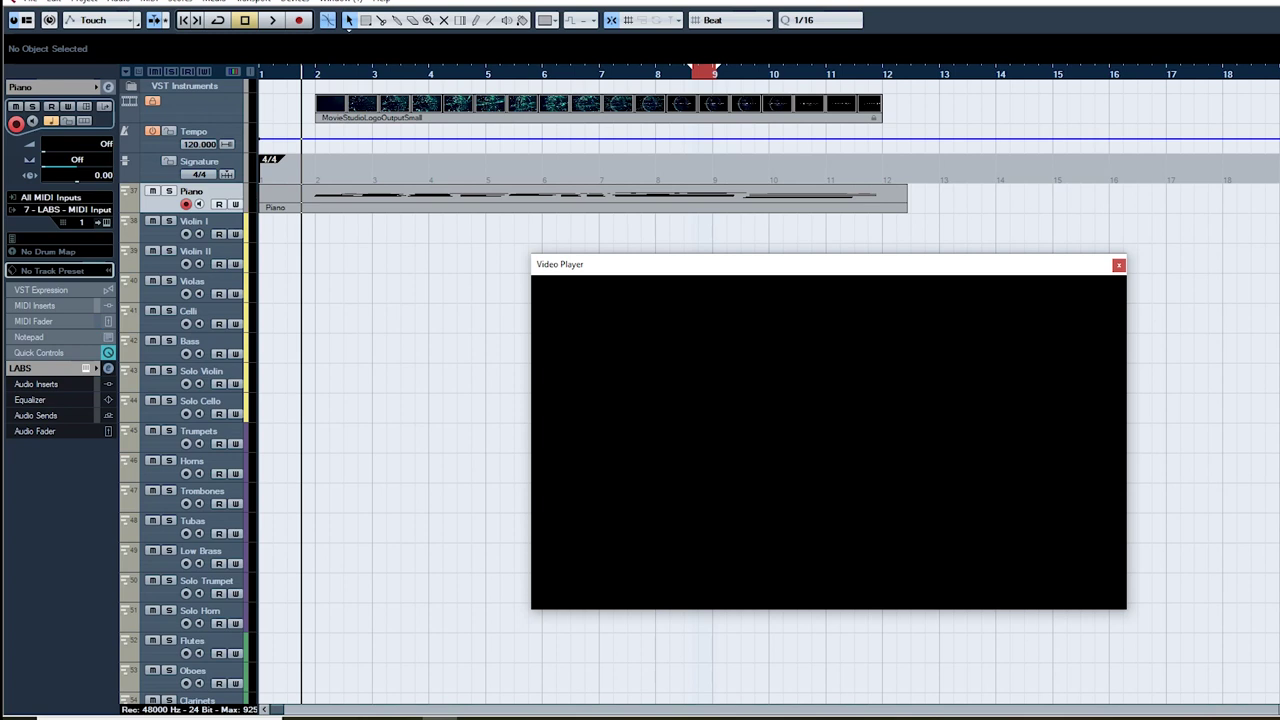
Step: Find the Tight Orc folder at the end of the track list and select its Strings track
scroll(185, 390, "down", 10)
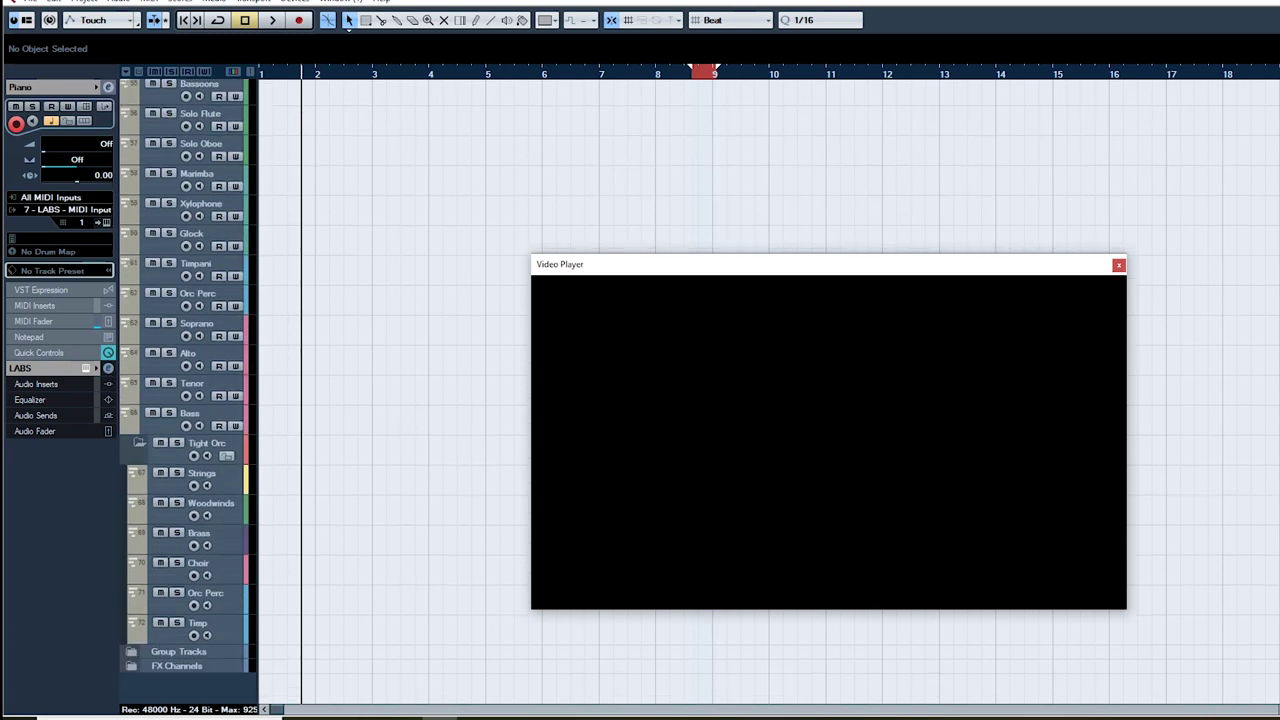
left_click(206, 443)
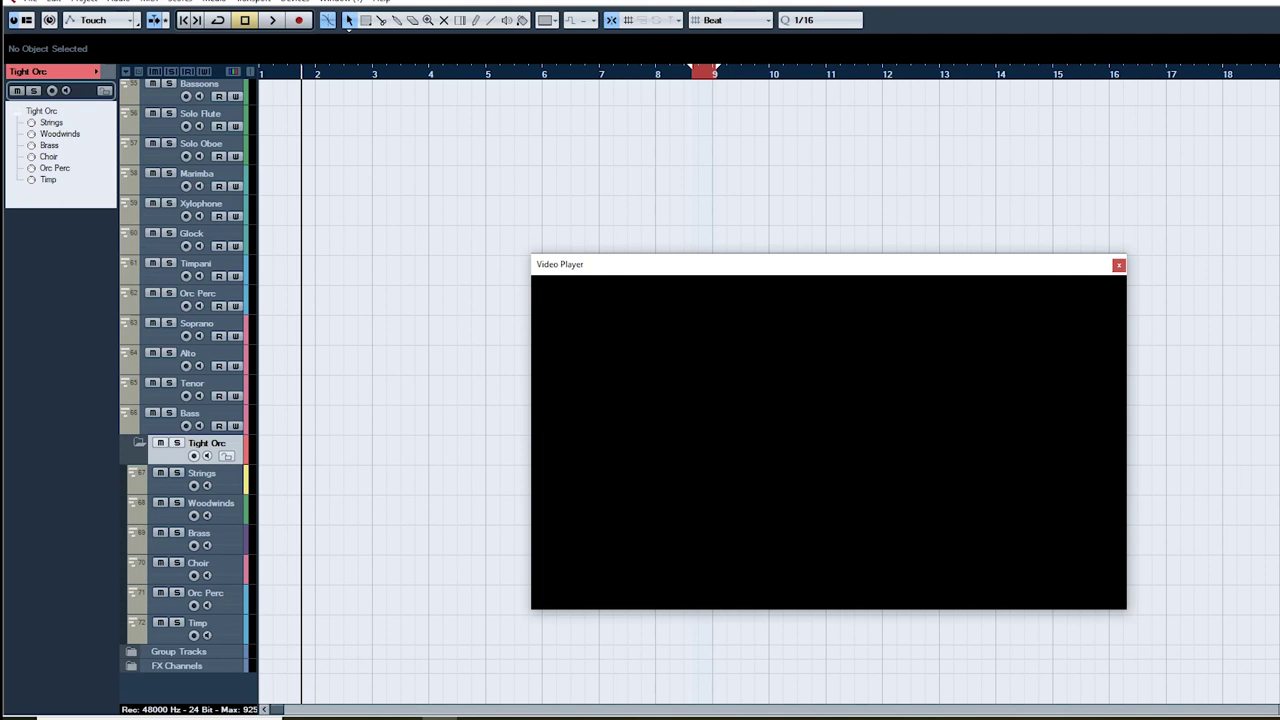
key("Down")
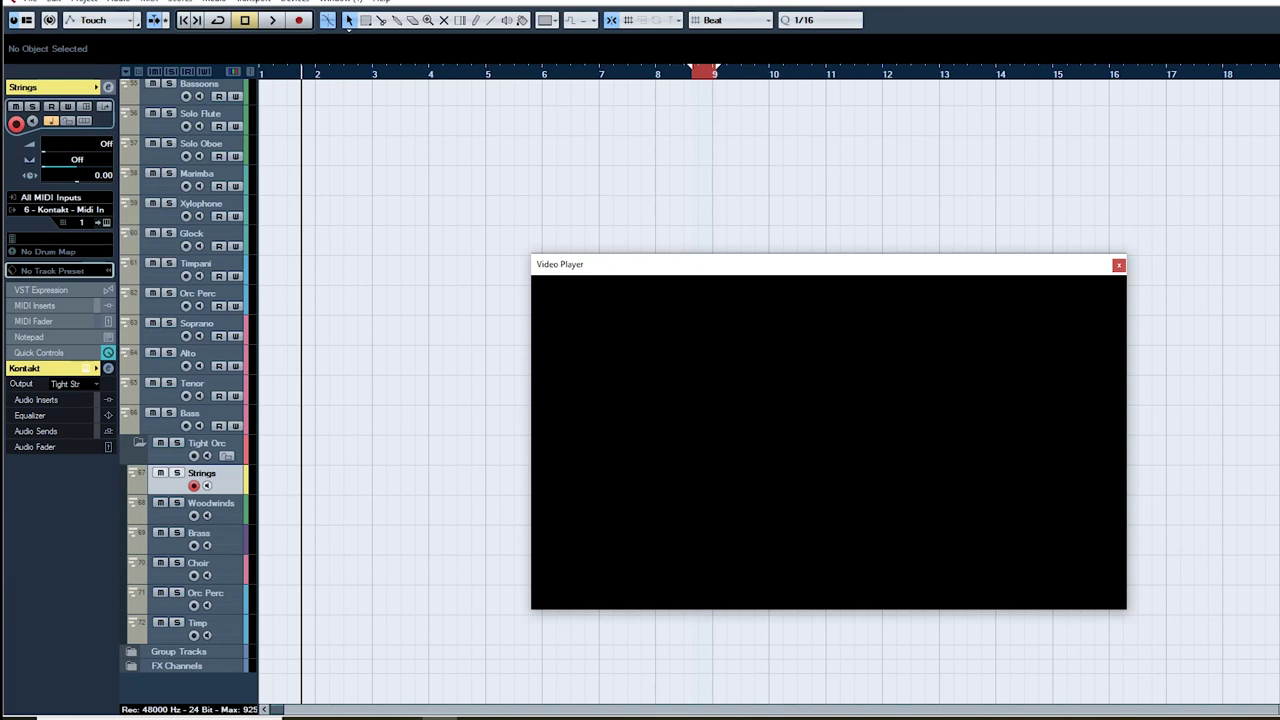
Step: Select the Piano part and move the playhead to the middle of bar 5 to show that video frame
scroll(400, 390, "up", 5)
scroll(400, 390, "down", 3)
scroll(185, 390, "down", 3)
scroll(185, 390, "down", 3)
scroll(185, 390, "up", 10)
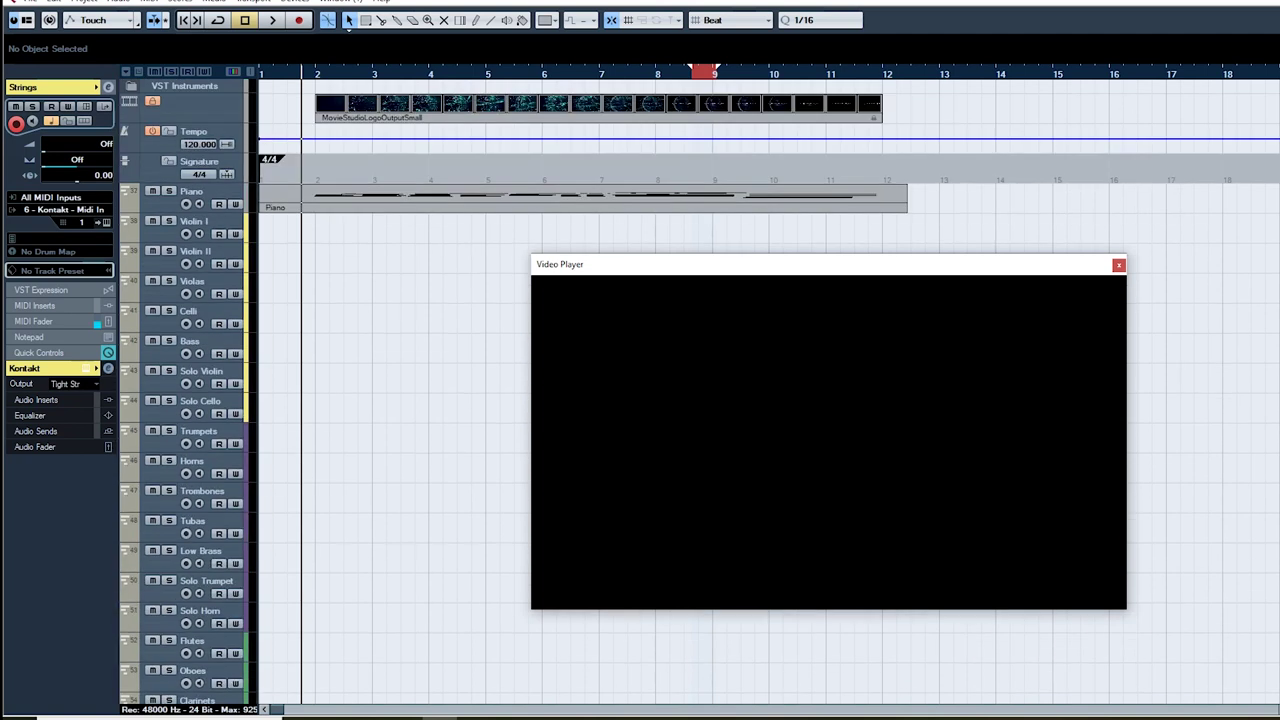
left_click(582, 198)
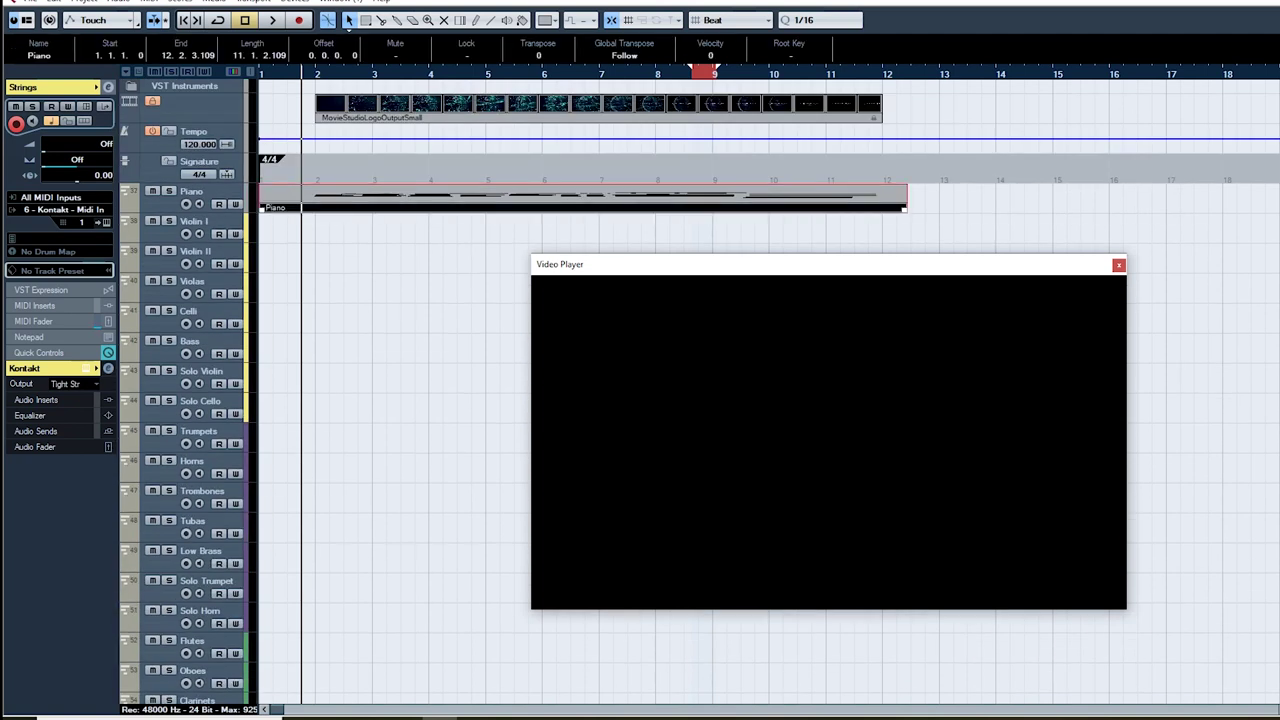
left_click_drag(301, 73, 513, 73)
Step: Look through the template's orchestral tracks between the Piano track and the Tight Orc folder
scroll(400, 390, "down", 5)
scroll(400, 390, "up", 5)
scroll(400, 390, "down", 6)
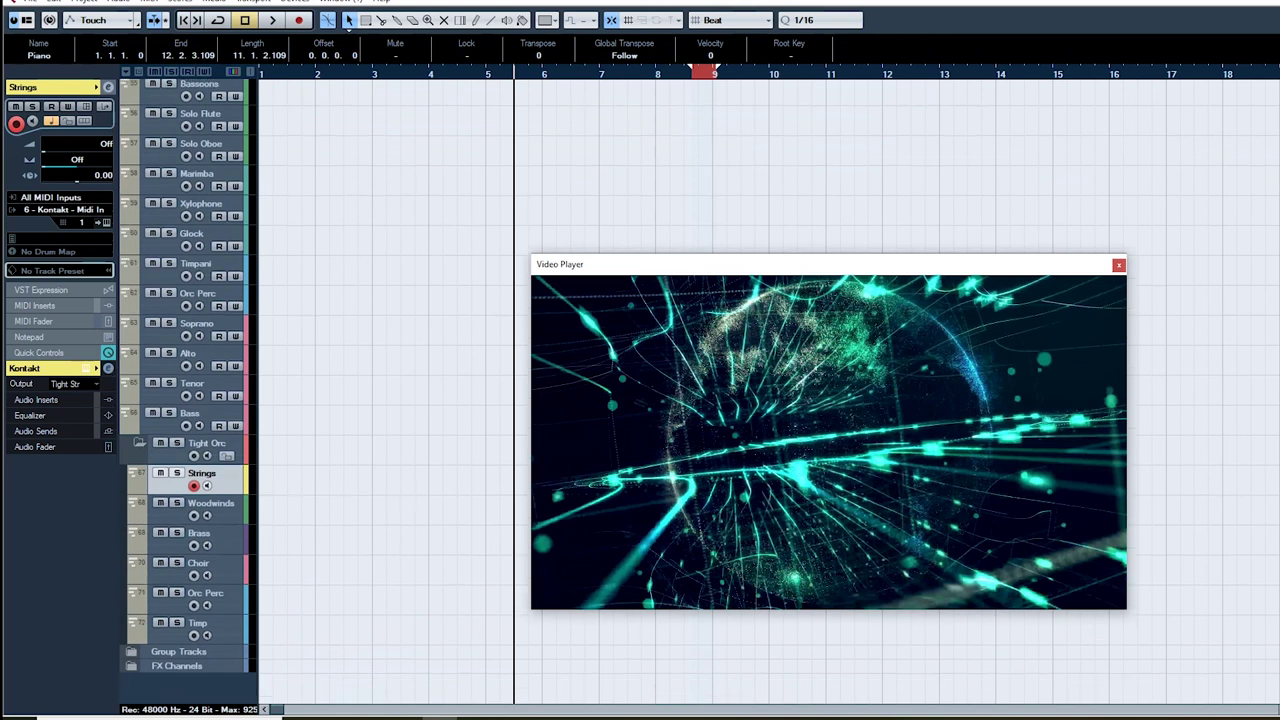
scroll(400, 390, "up", 6)
scroll(400, 390, "down", 6)
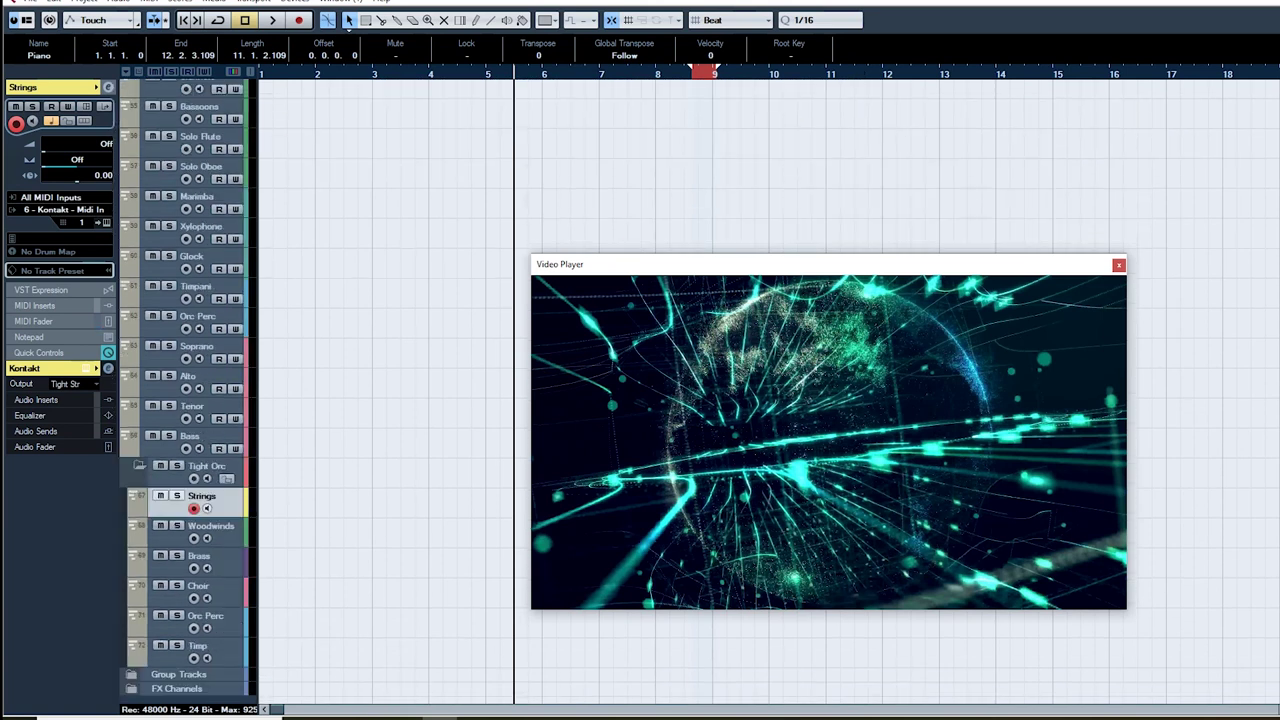
scroll(185, 390, "down", 1)
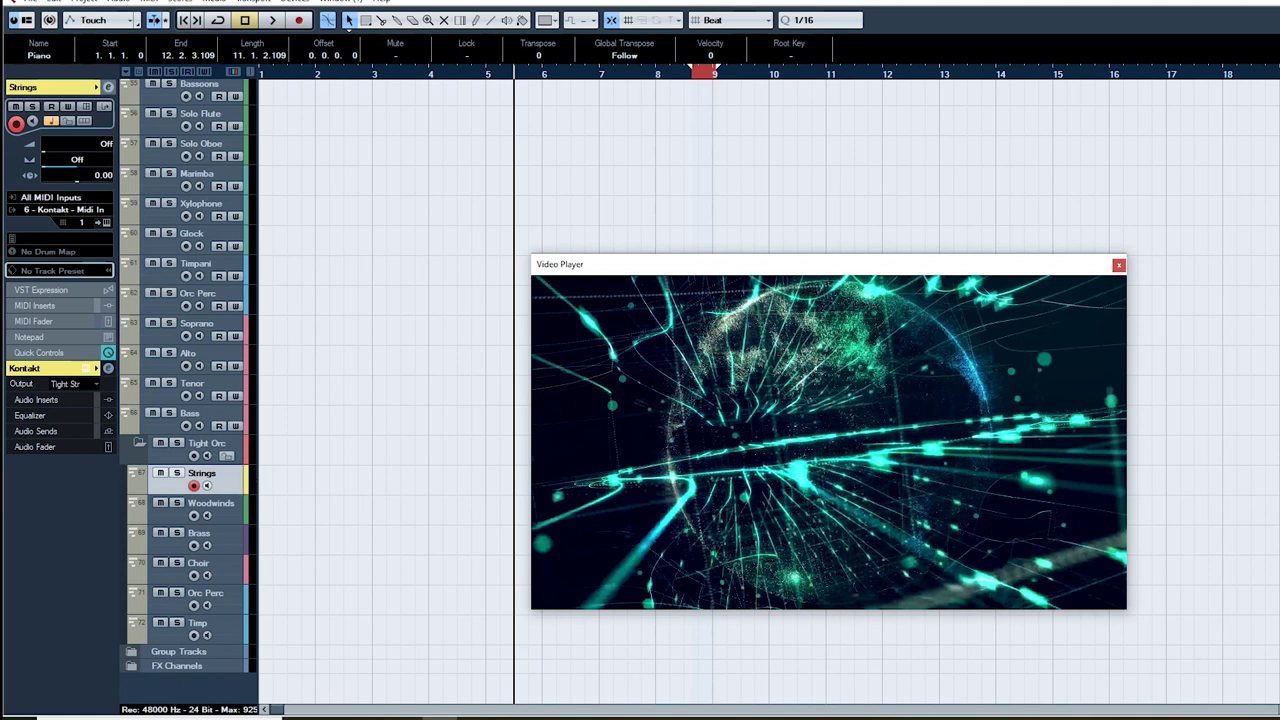
scroll(185, 390, "up", 3)
scroll(185, 390, "down", 2)
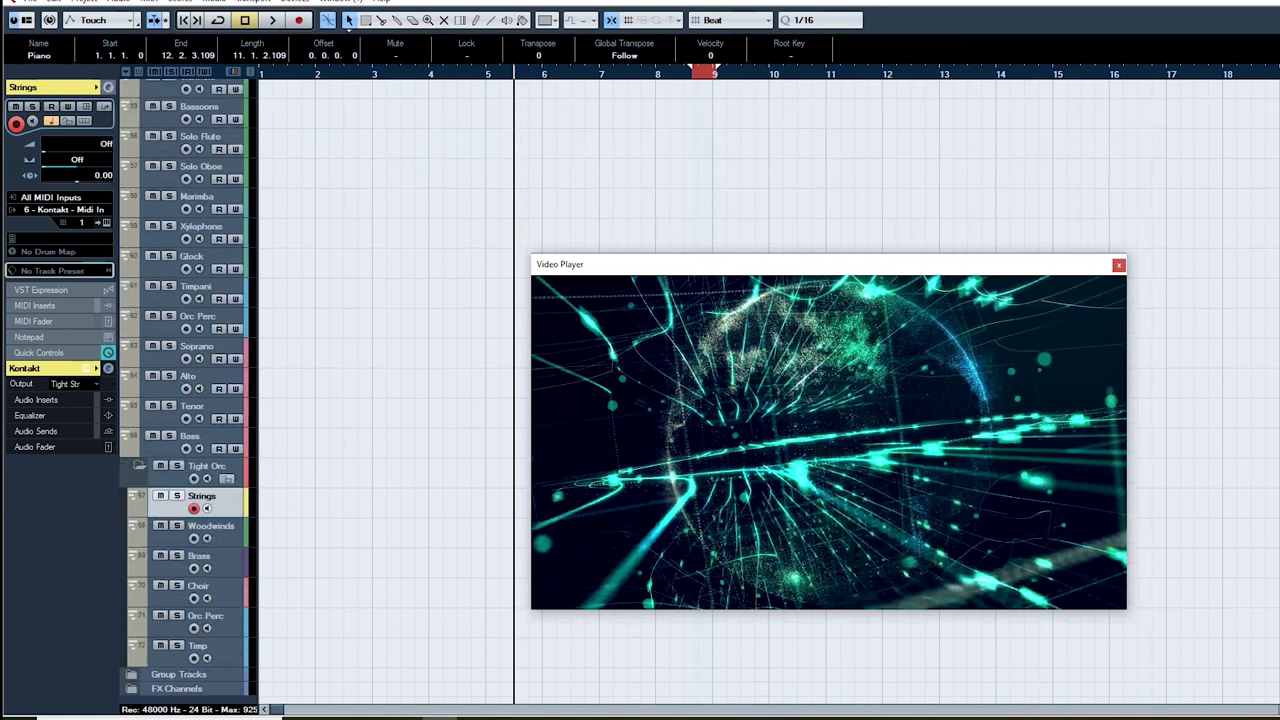
scroll(185, 390, "up", 5)
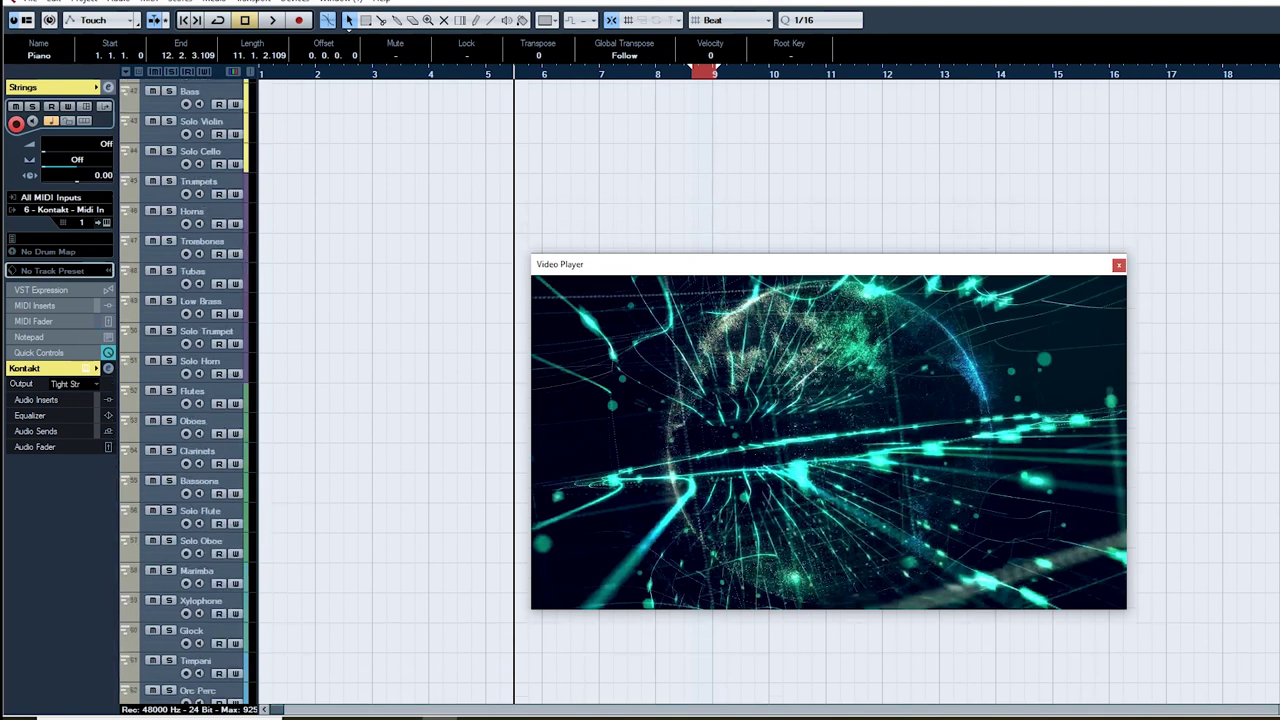
scroll(185, 390, "up", 2)
scroll(185, 390, "down", 7)
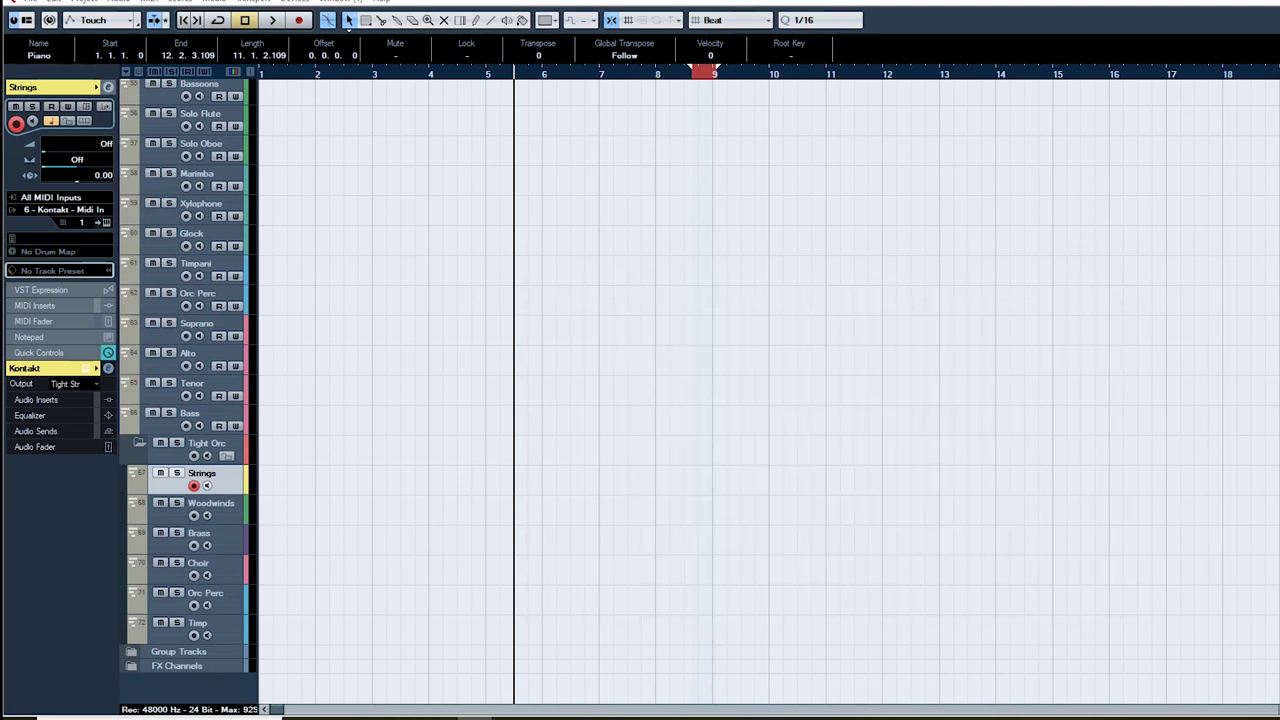
scroll(185, 390, "up", 3)
scroll(185, 390, "up", 5)
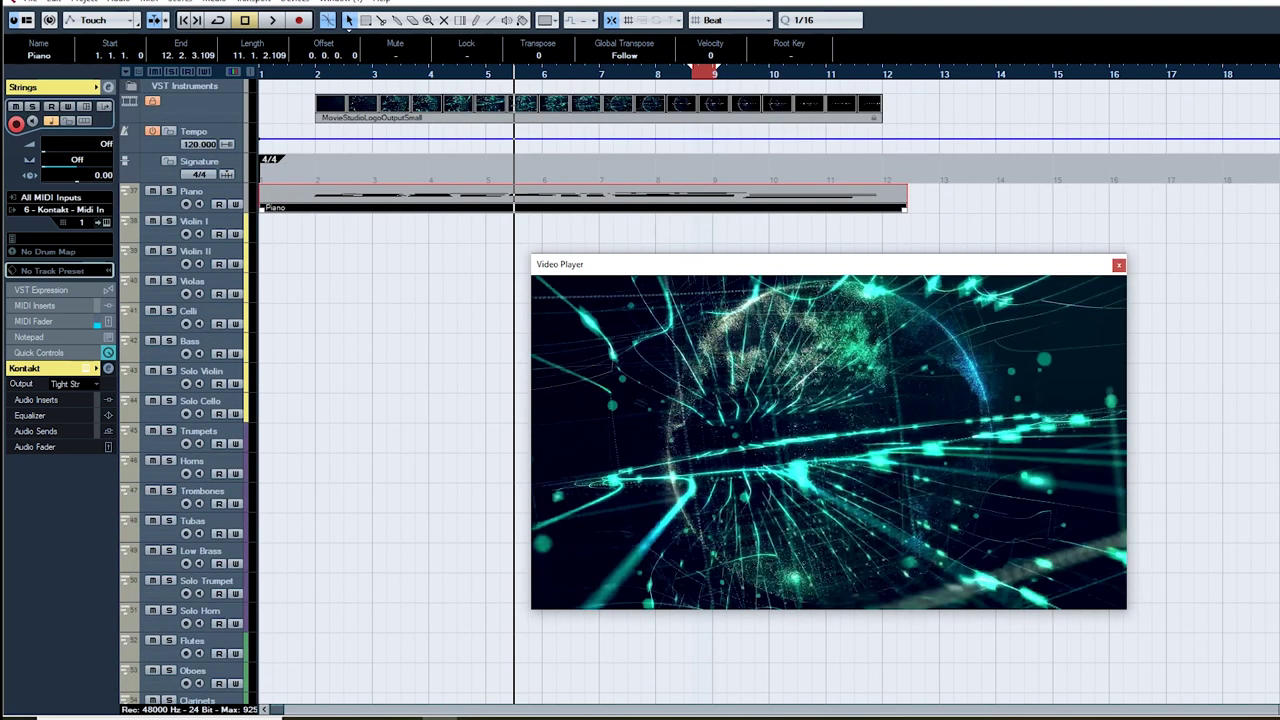
Step: Return the playhead to just before bar 2, deselect the Piano part, and review the track list down to the Tight Orc folder
left_click_drag(316, 74, 301, 74)
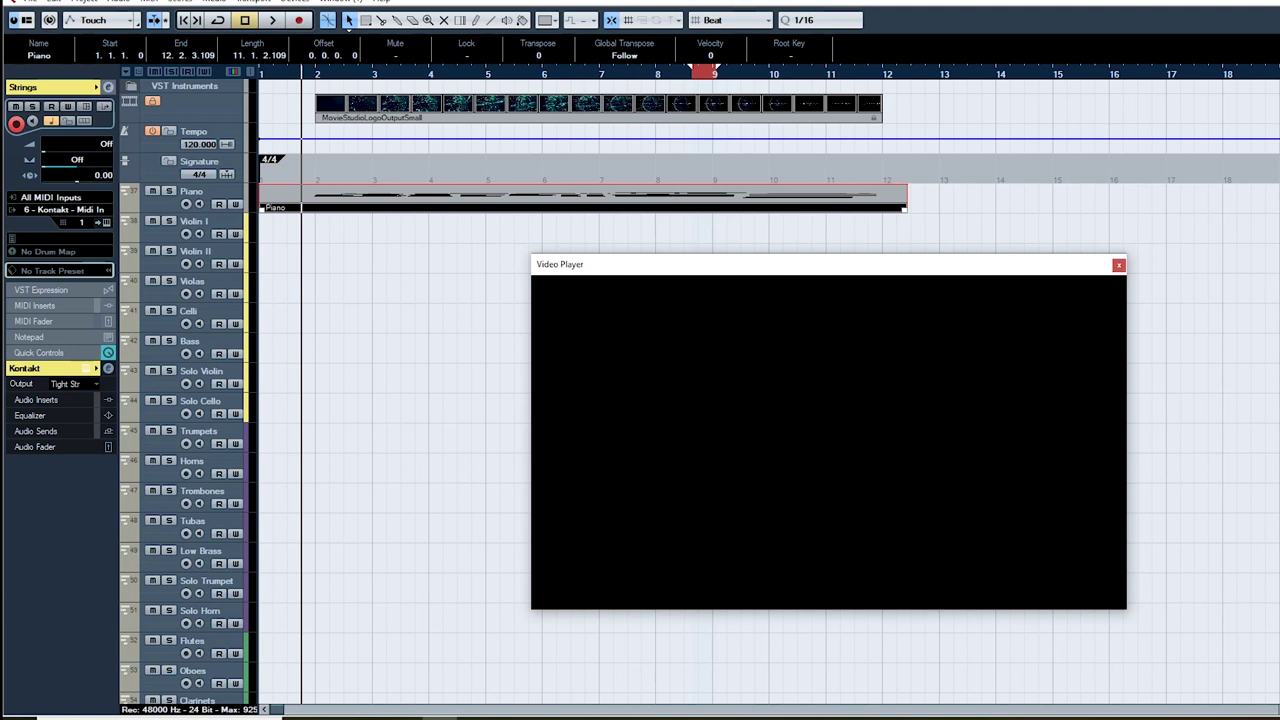
key("ctrl+shift+a")
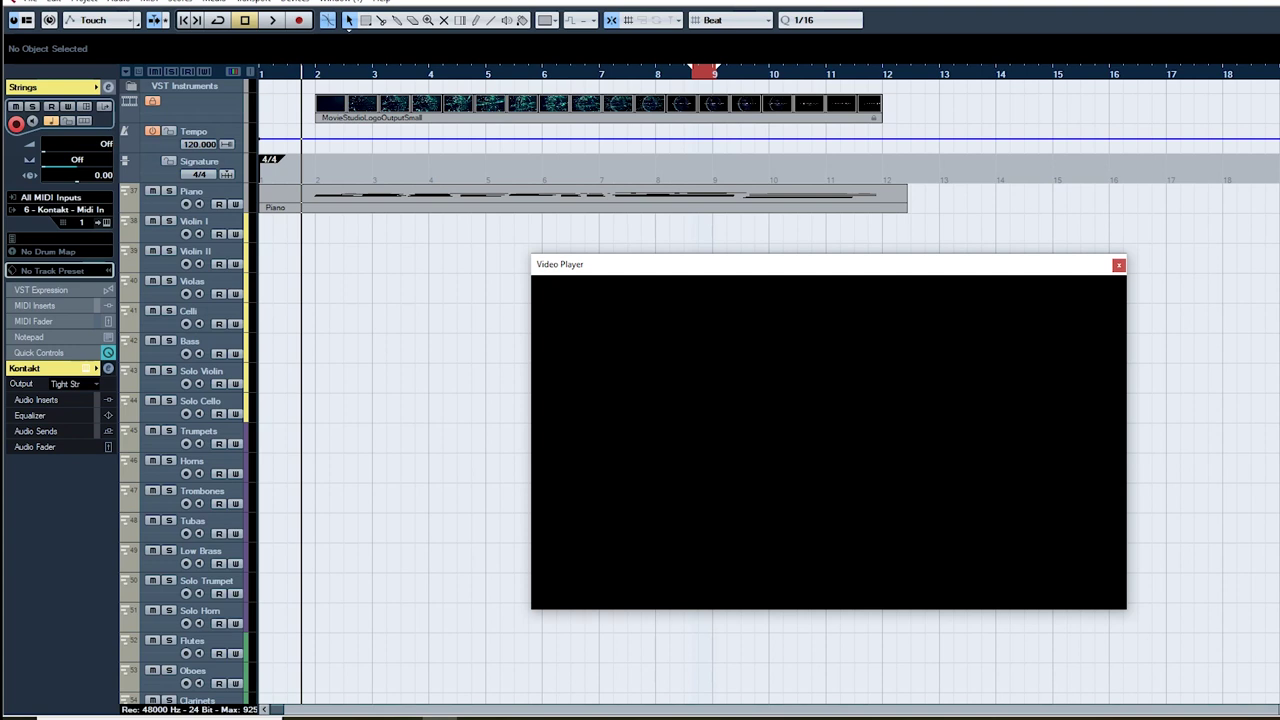
scroll(185, 390, "down", 5)
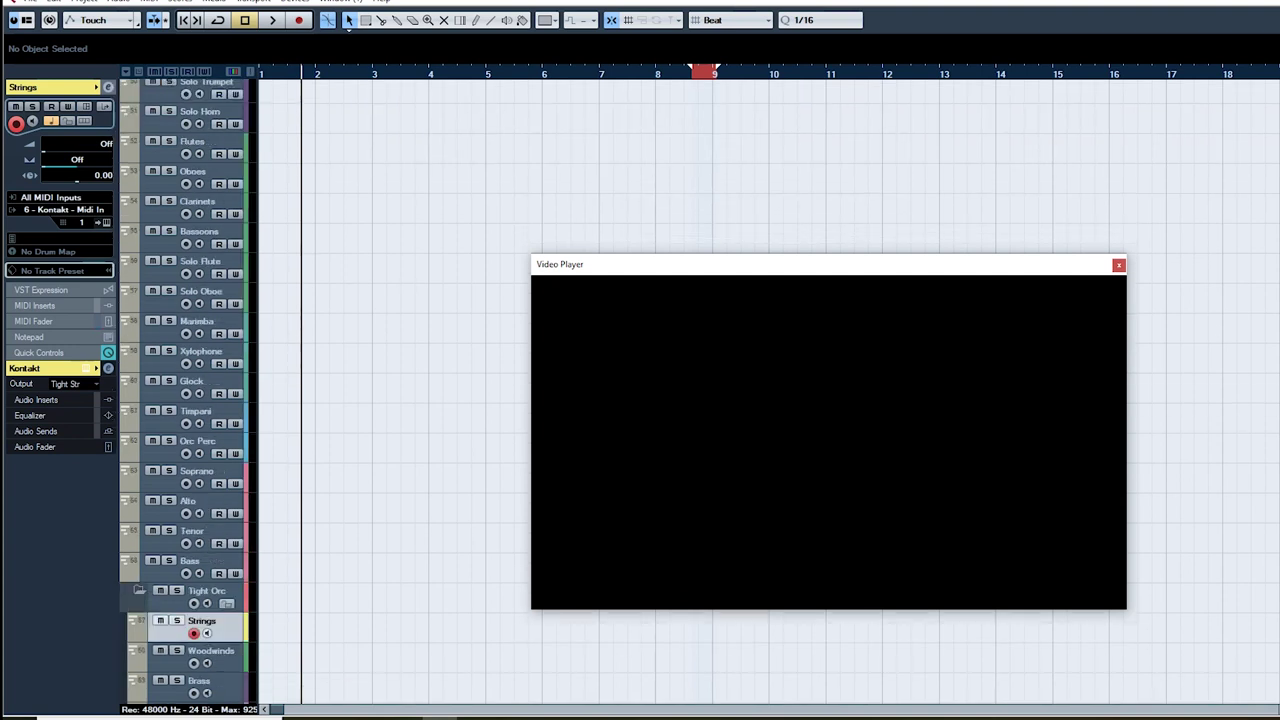
scroll(185, 390, "up", 3)
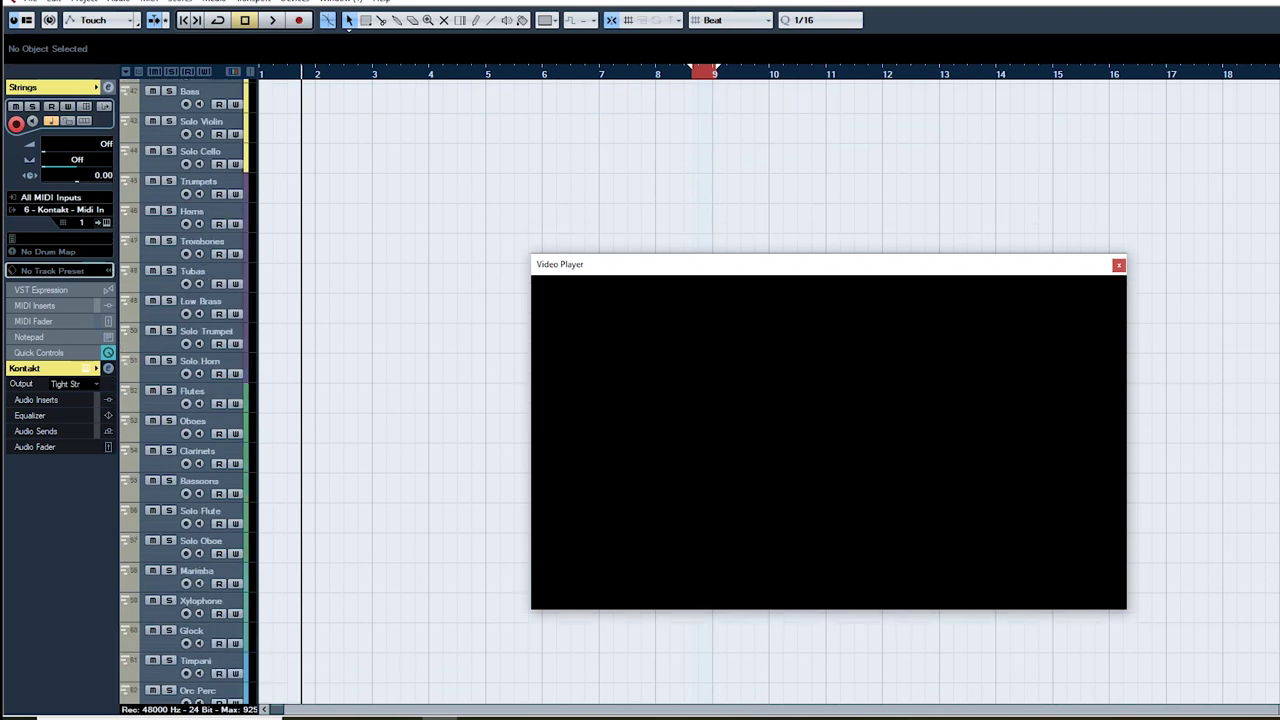
scroll(185, 390, "down", 5)
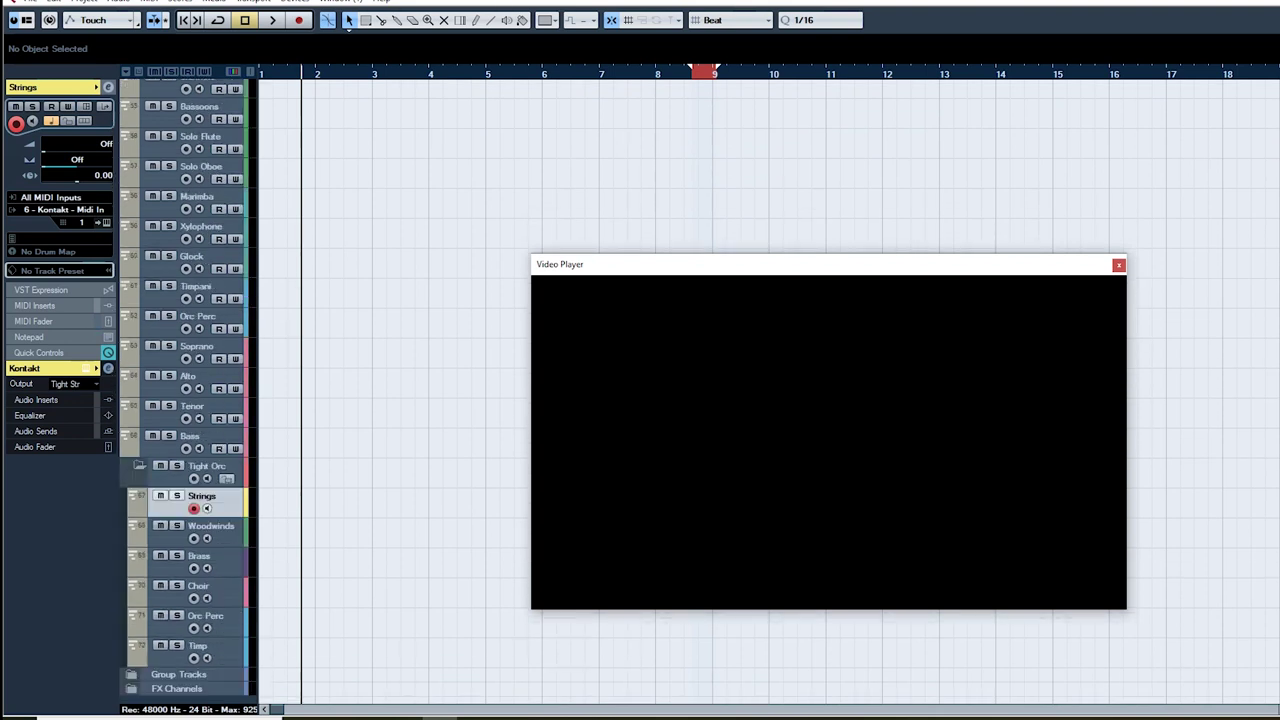
scroll(188, 390, "up", 5)
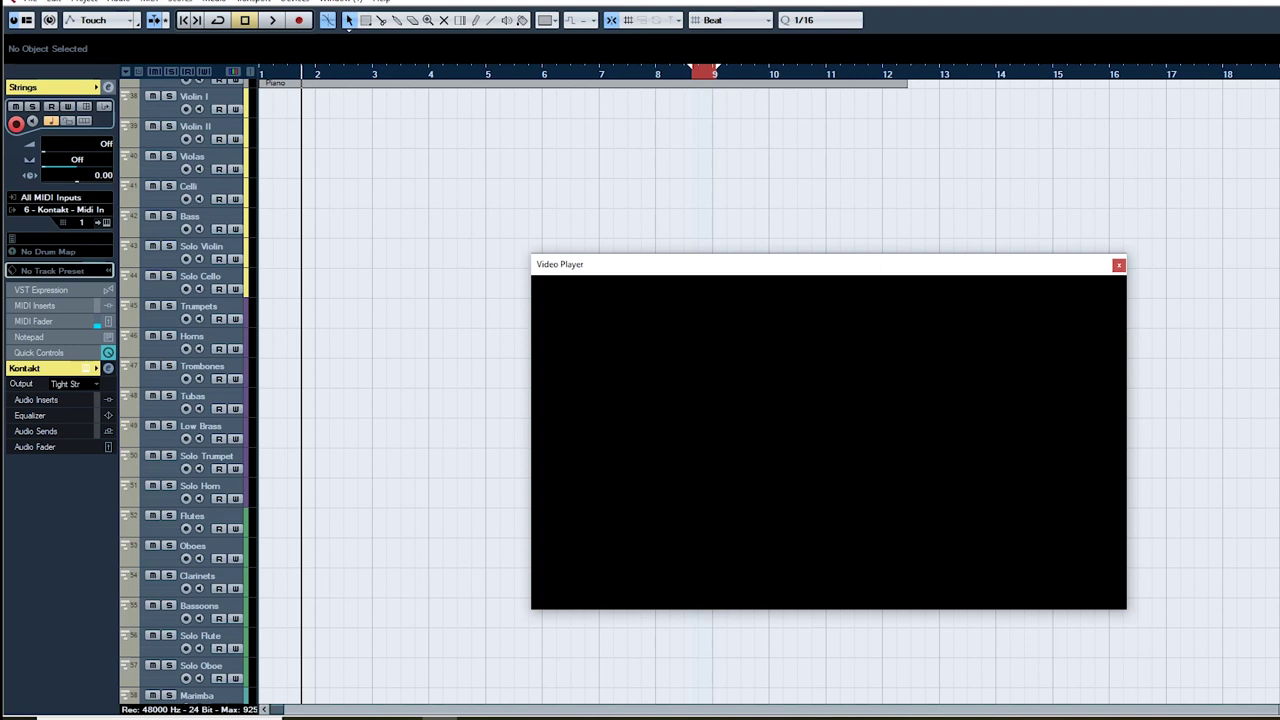
scroll(394, 390, "up", 2)
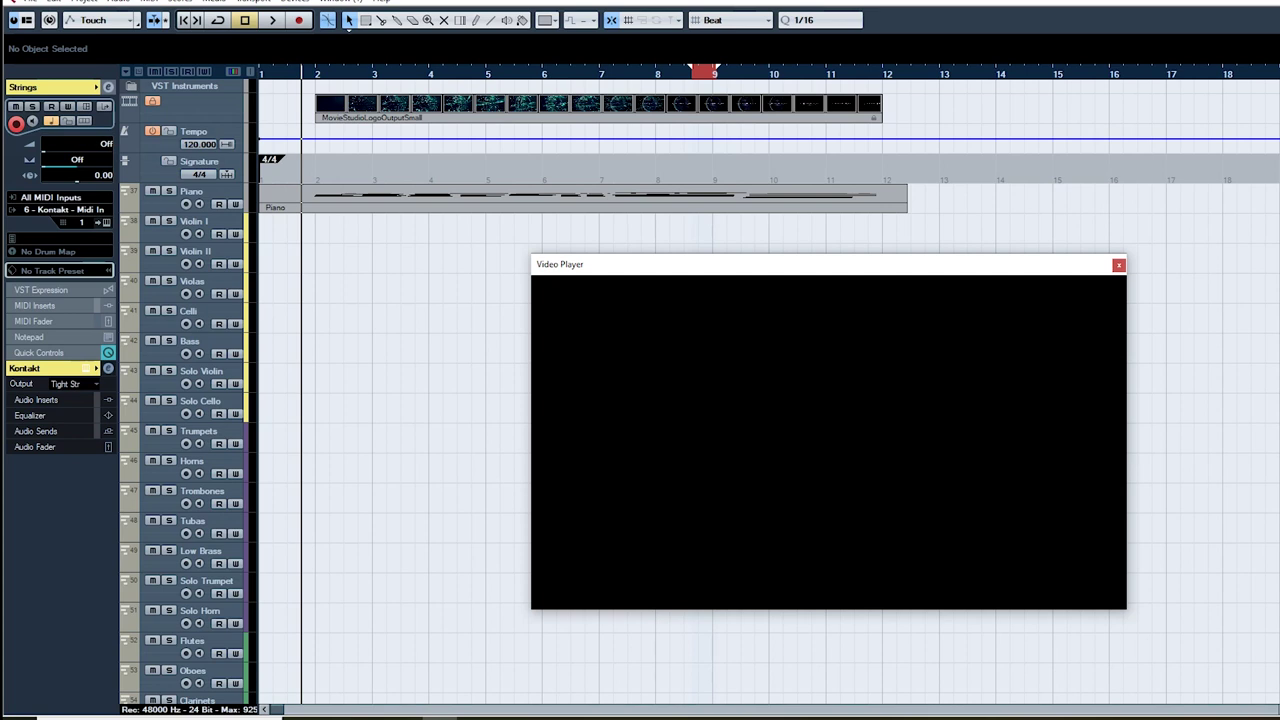
Step: Play the piano sketch against the video from just before bar 2 to about bar 11, and return the playhead to the start point
key("space")
key("space")
scroll(400, 390, "down", 6)
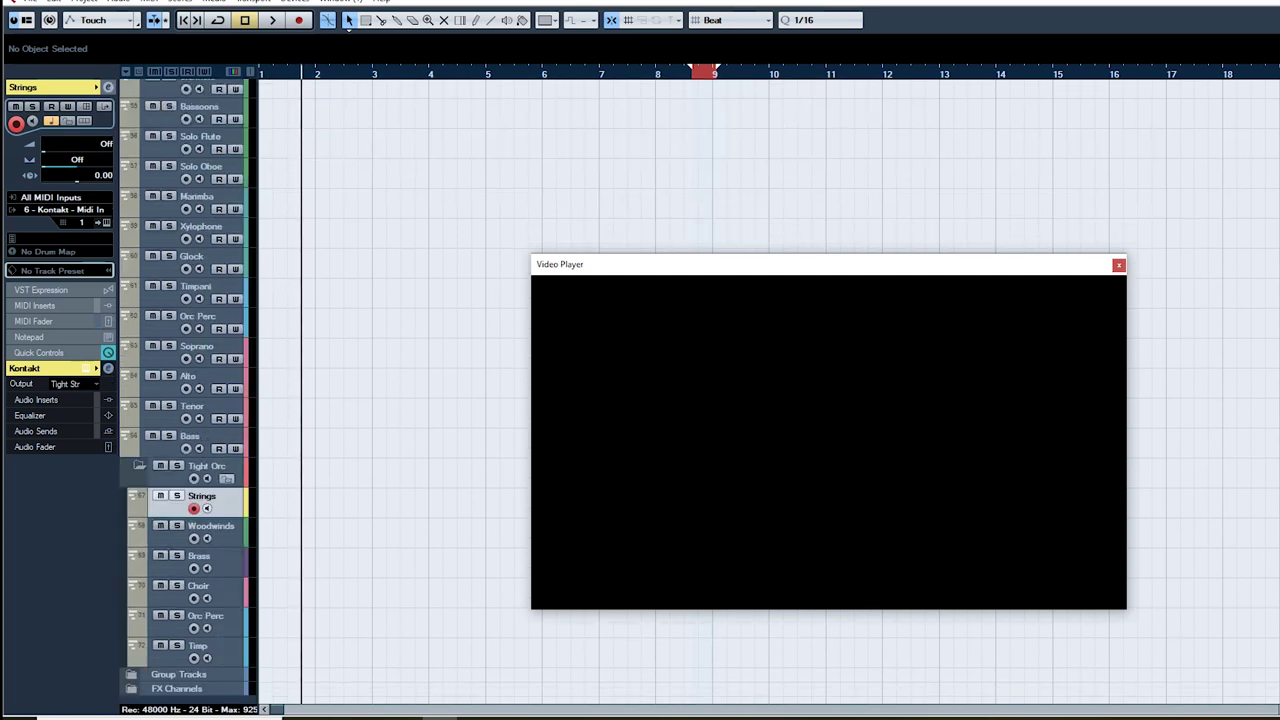
scroll(700, 390, "up", 10)
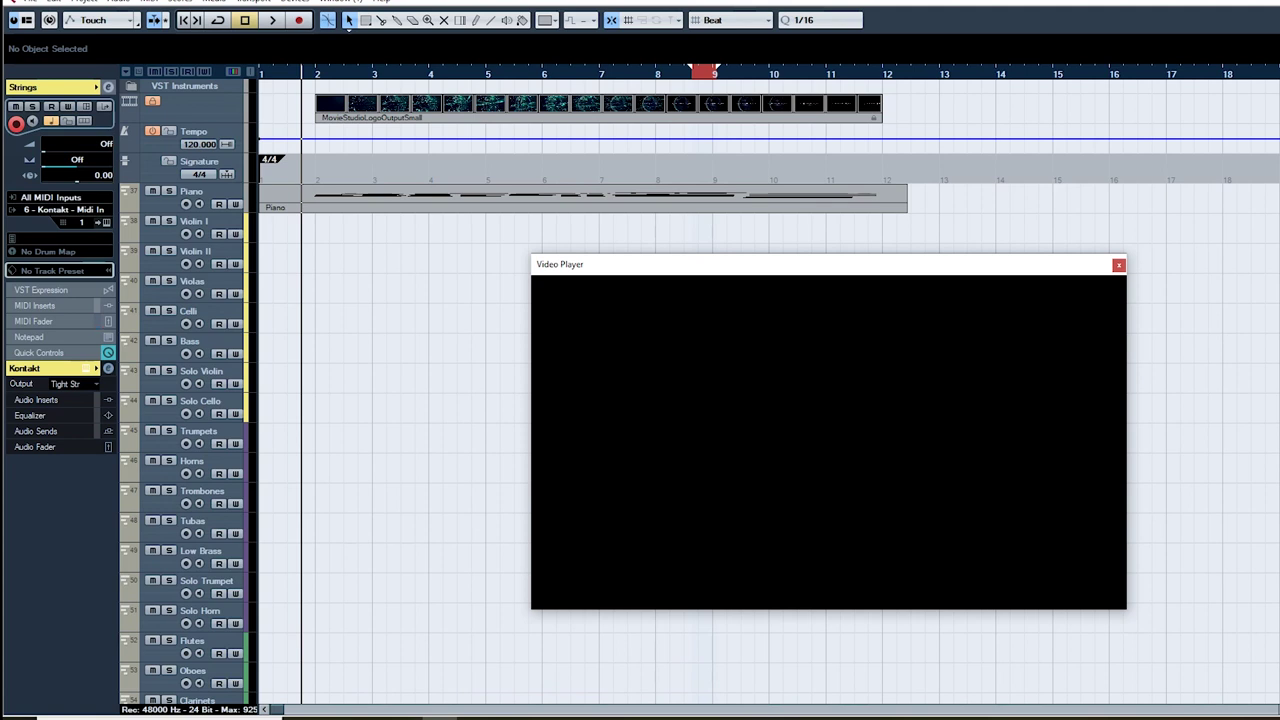
key("space")
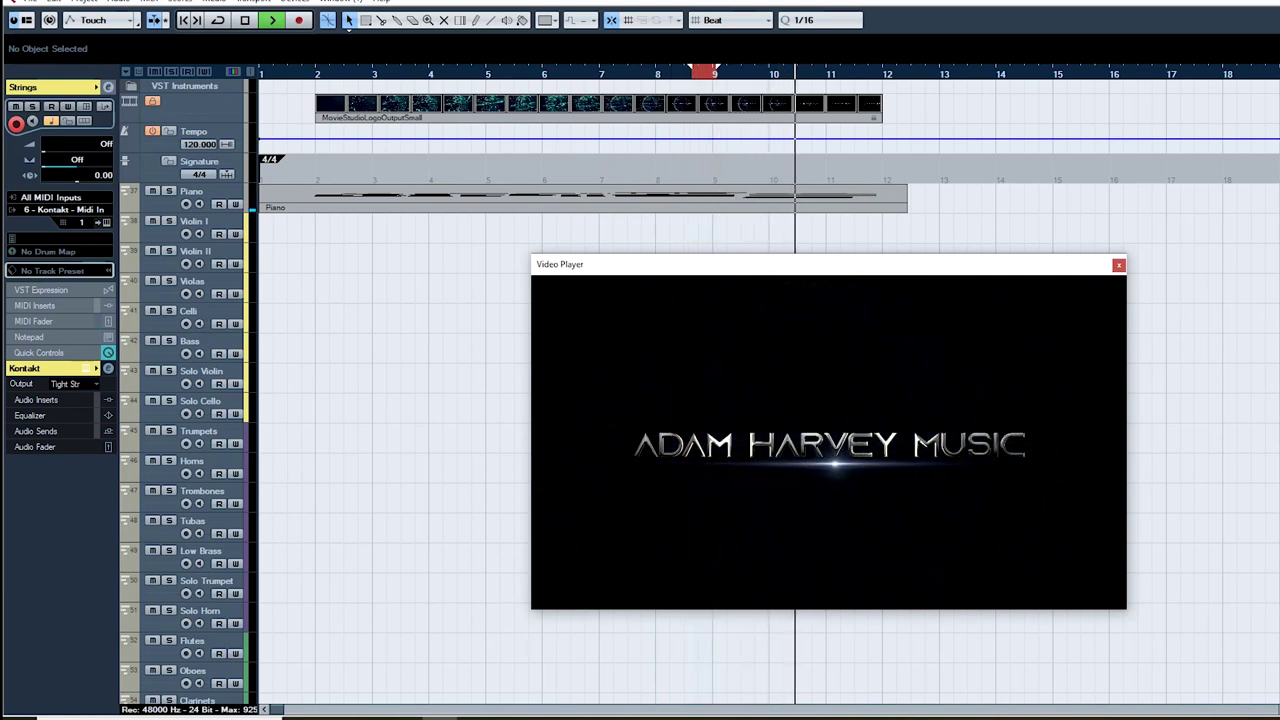
key("space")
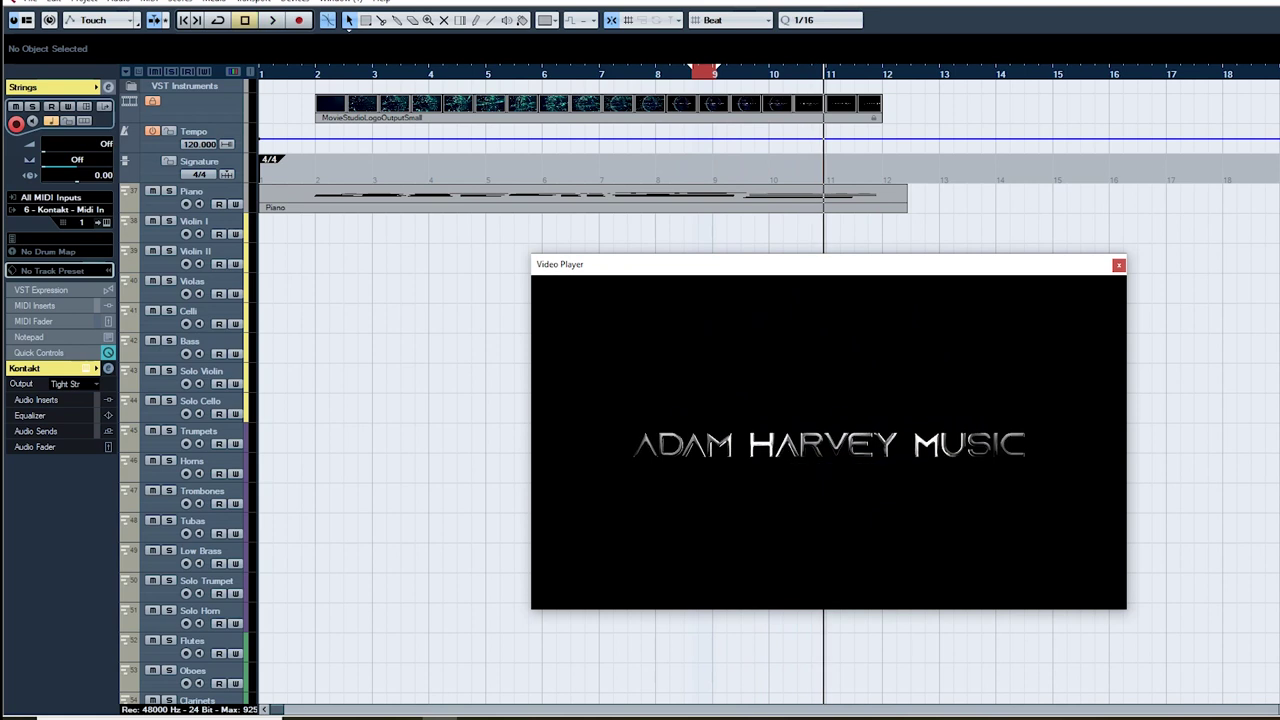
left_click(301, 73)
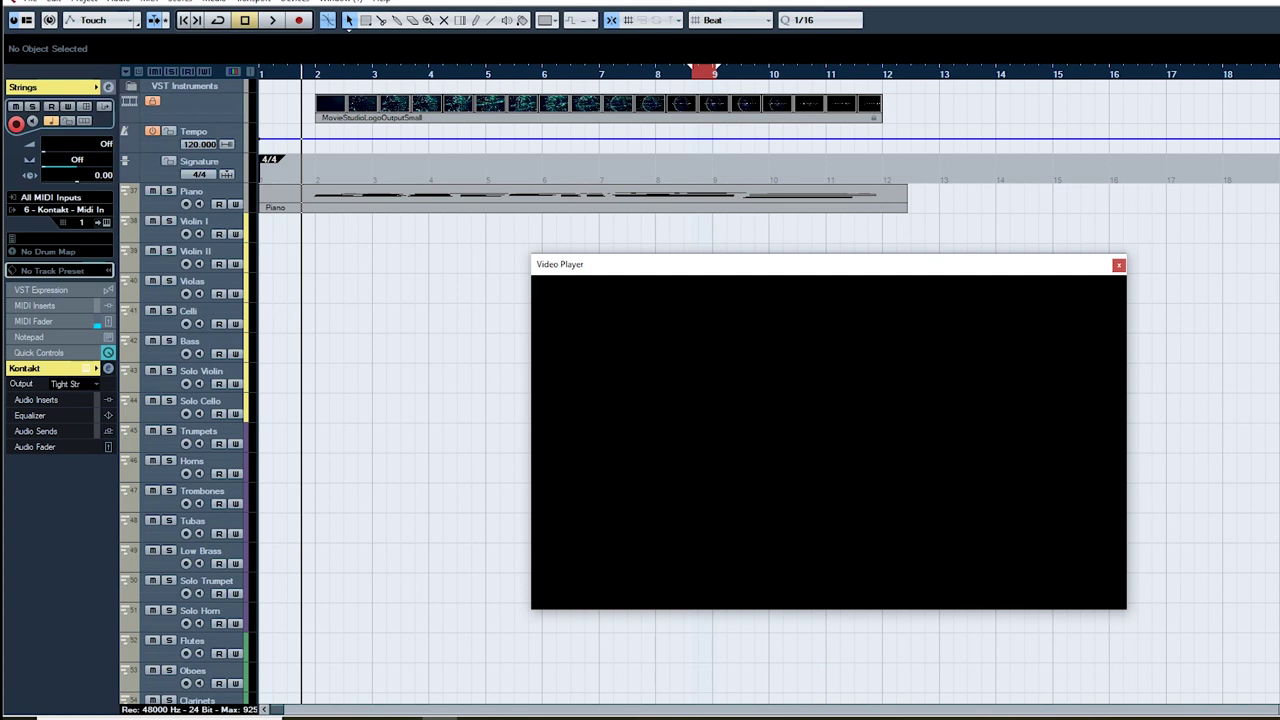
Step: Select the Piano part, scrub the video to late bar 3, and look over the orchestral and Tight Orc tracks
left_click(440, 198)
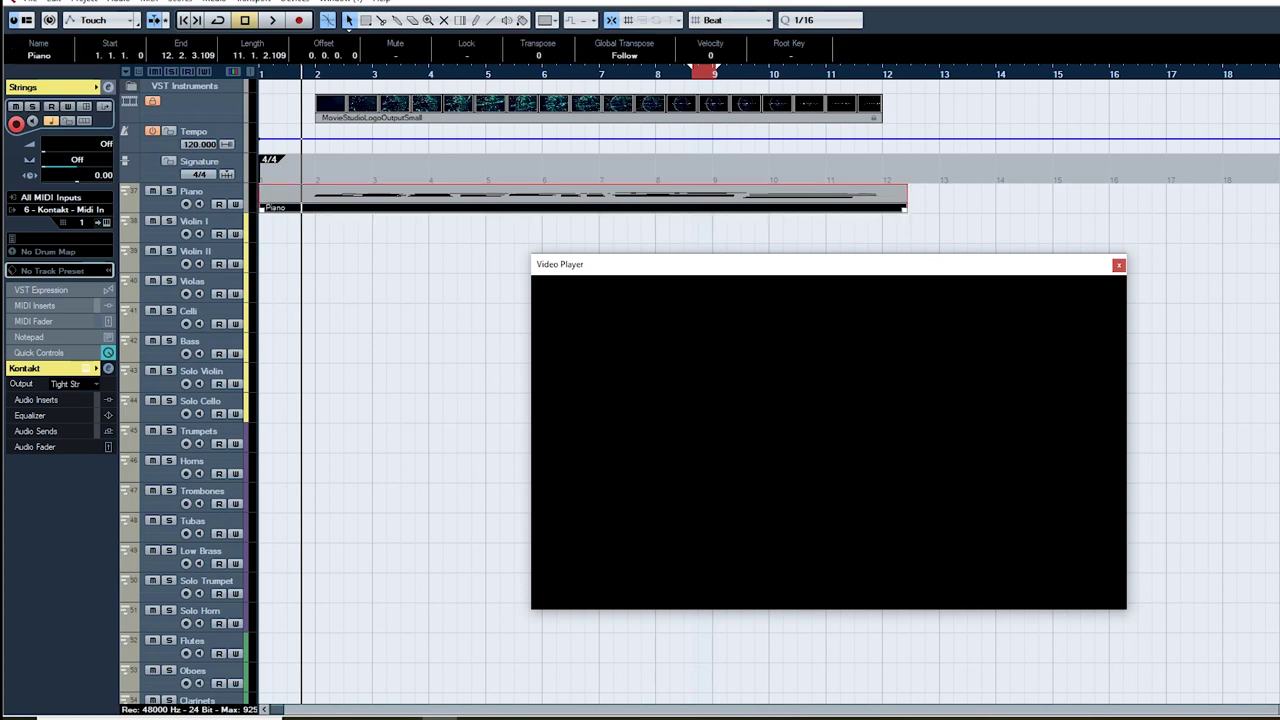
key("space")
left_click_drag(812, 73, 359, 73)
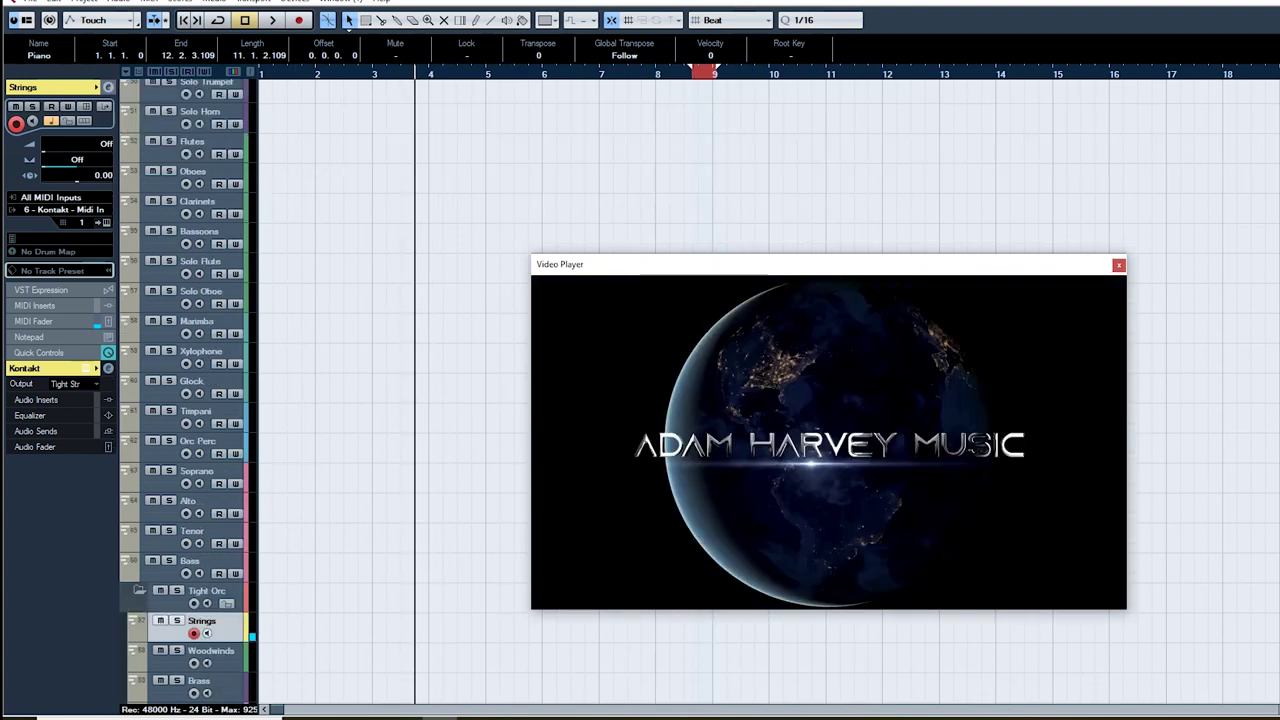
scroll(400, 390, "down", 1)
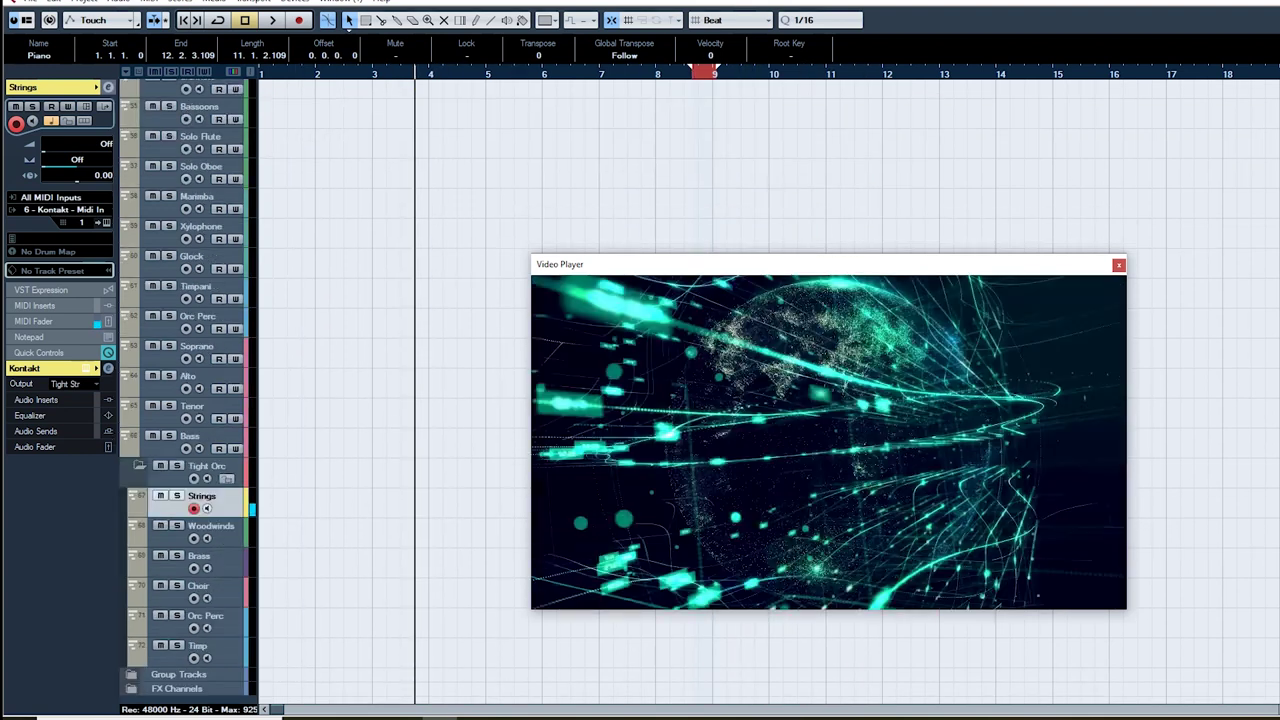
scroll(400, 390, "up", 5)
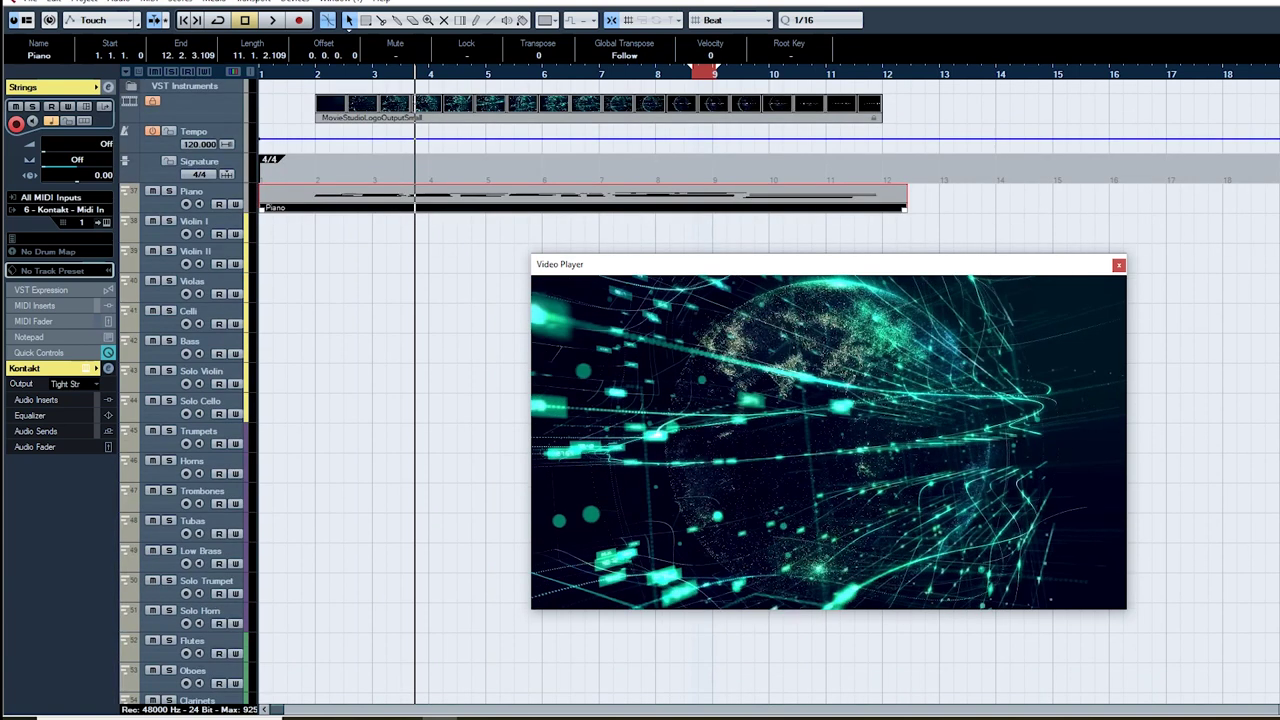
scroll(185, 400, "down", 15)
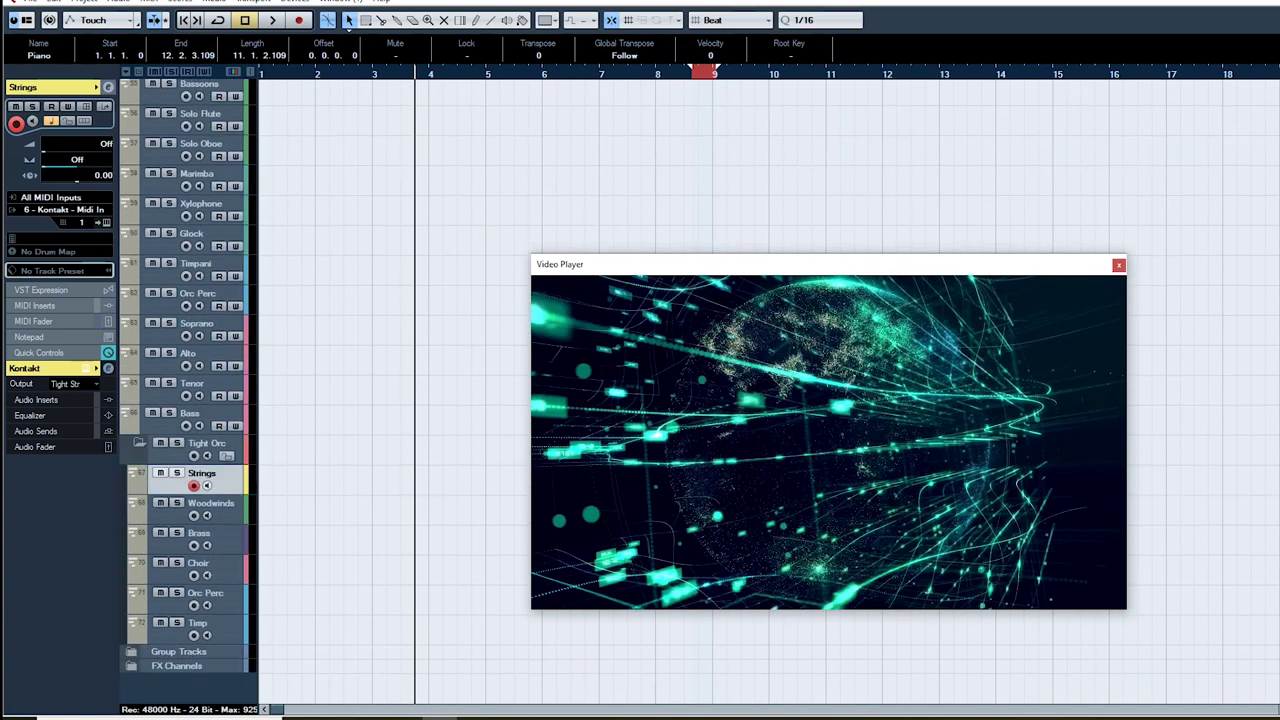
scroll(185, 390, "up", 12)
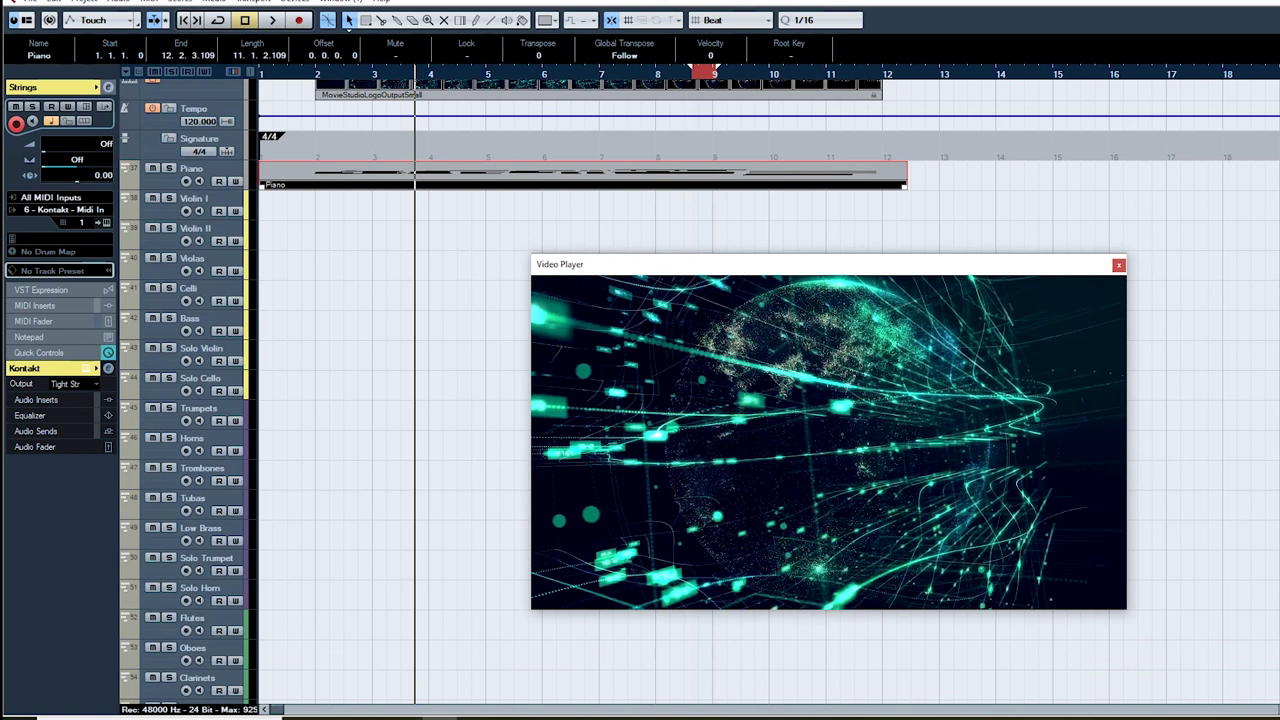
scroll(185, 400, "down", 10)
scroll(185, 400, "up", 12)
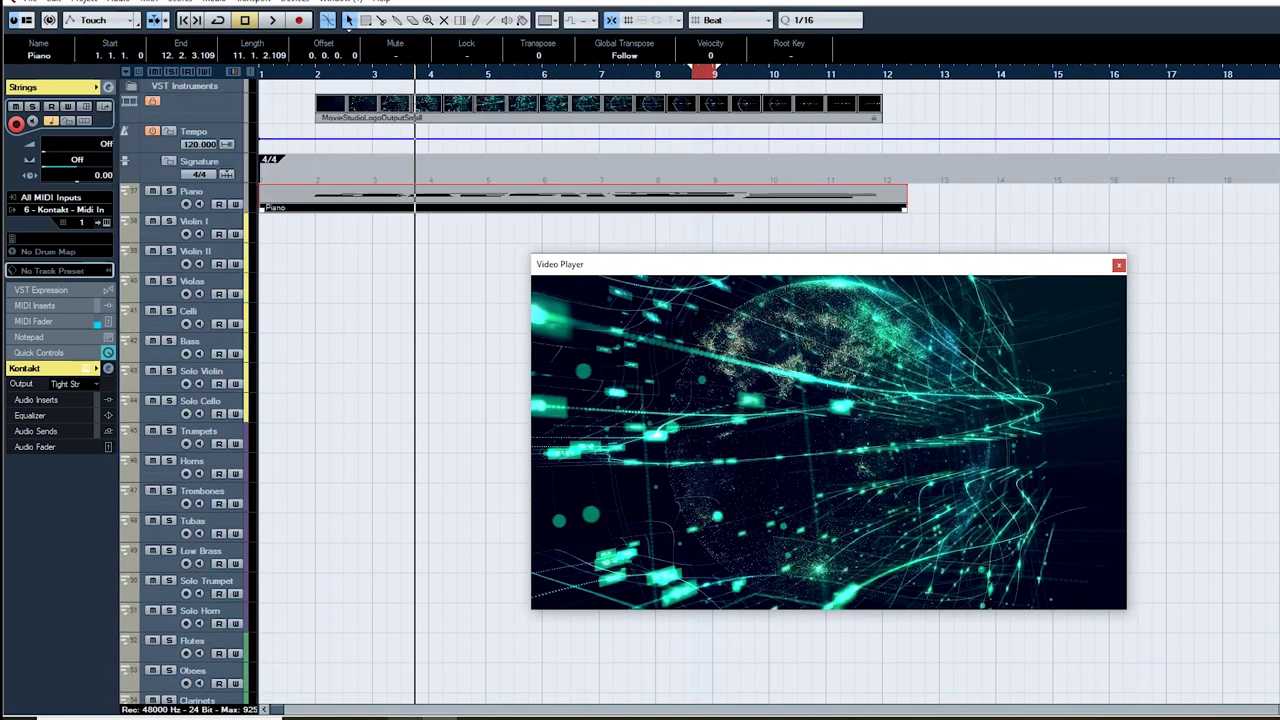
Step: Move the playhead back to late bar 2 to check the picture there, and review the orchestral tracks
key("F8")
key("F8")
left_click_drag(414, 74, 310, 74)
key("space")
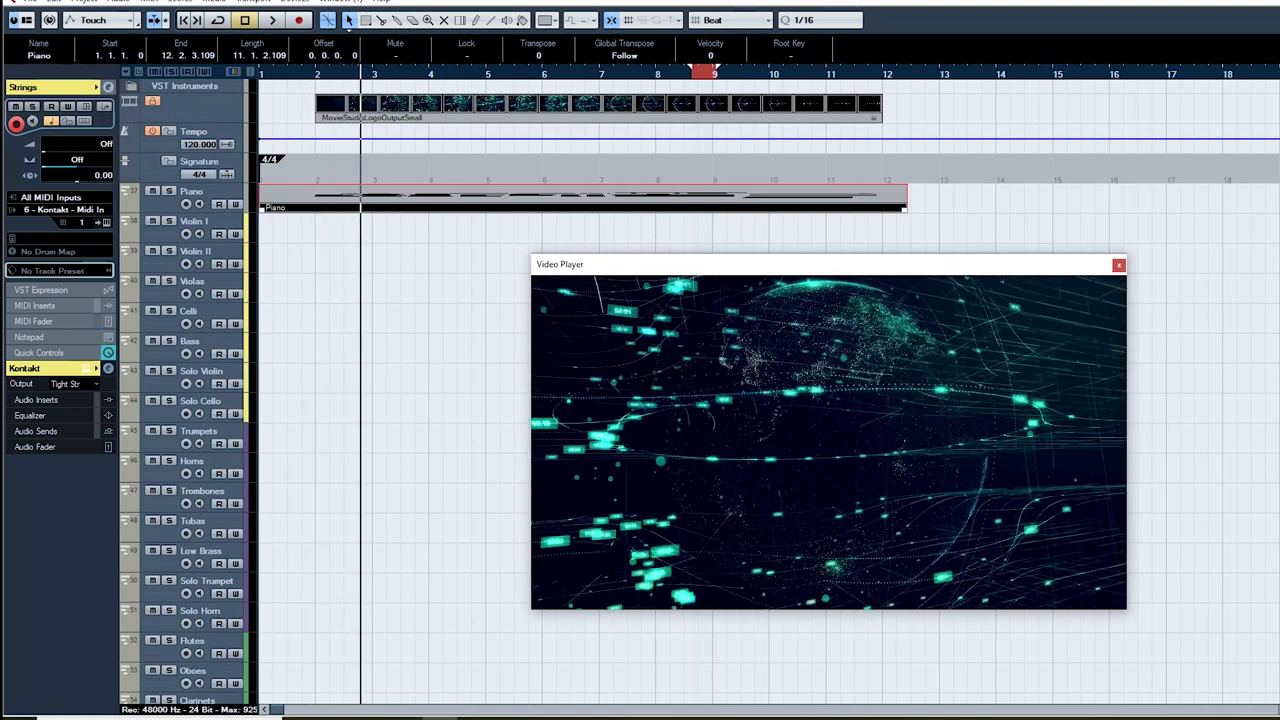
scroll(185, 400, "down", 5)
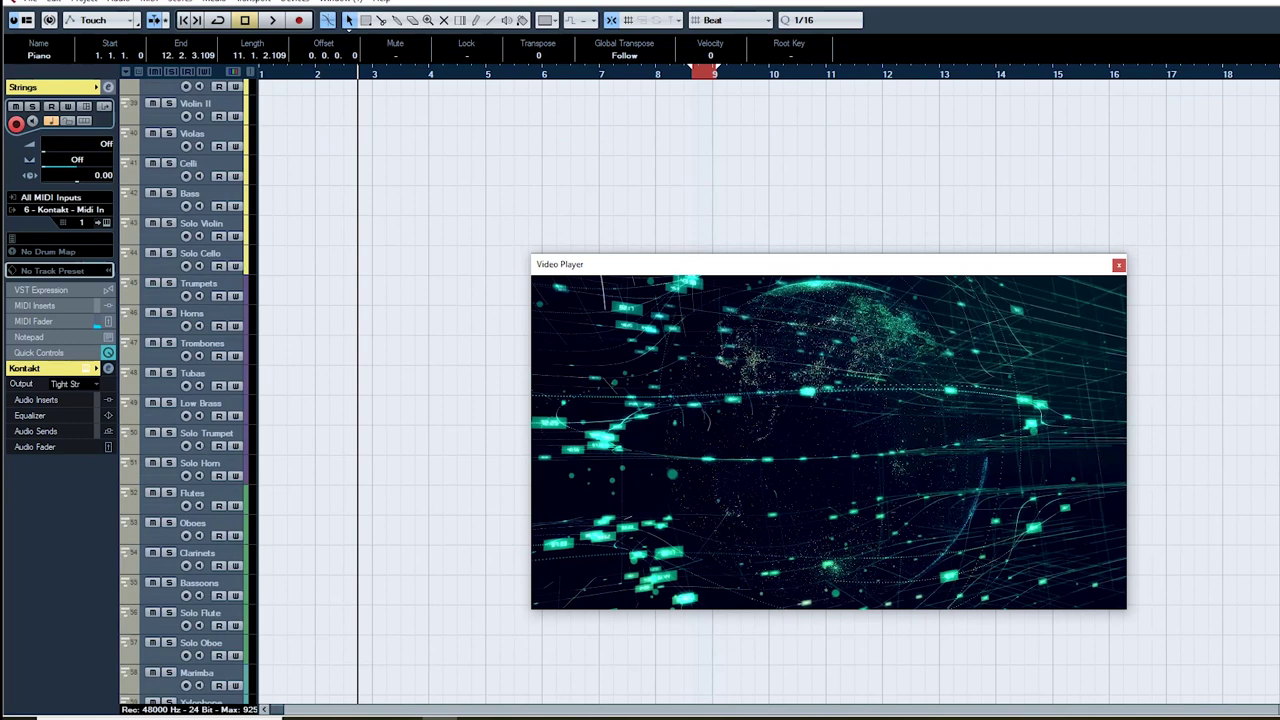
scroll(185, 400, "up", 5)
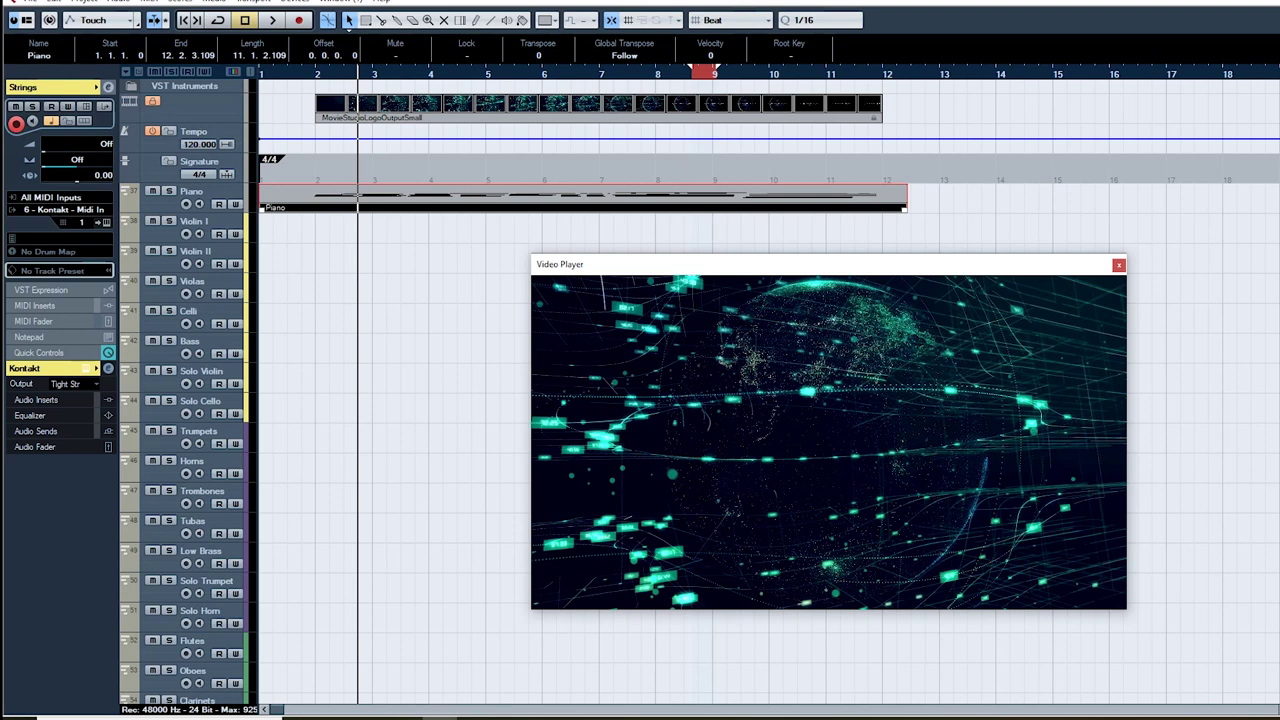
scroll(390, 400, "down", 8)
scroll(390, 400, "up", 7)
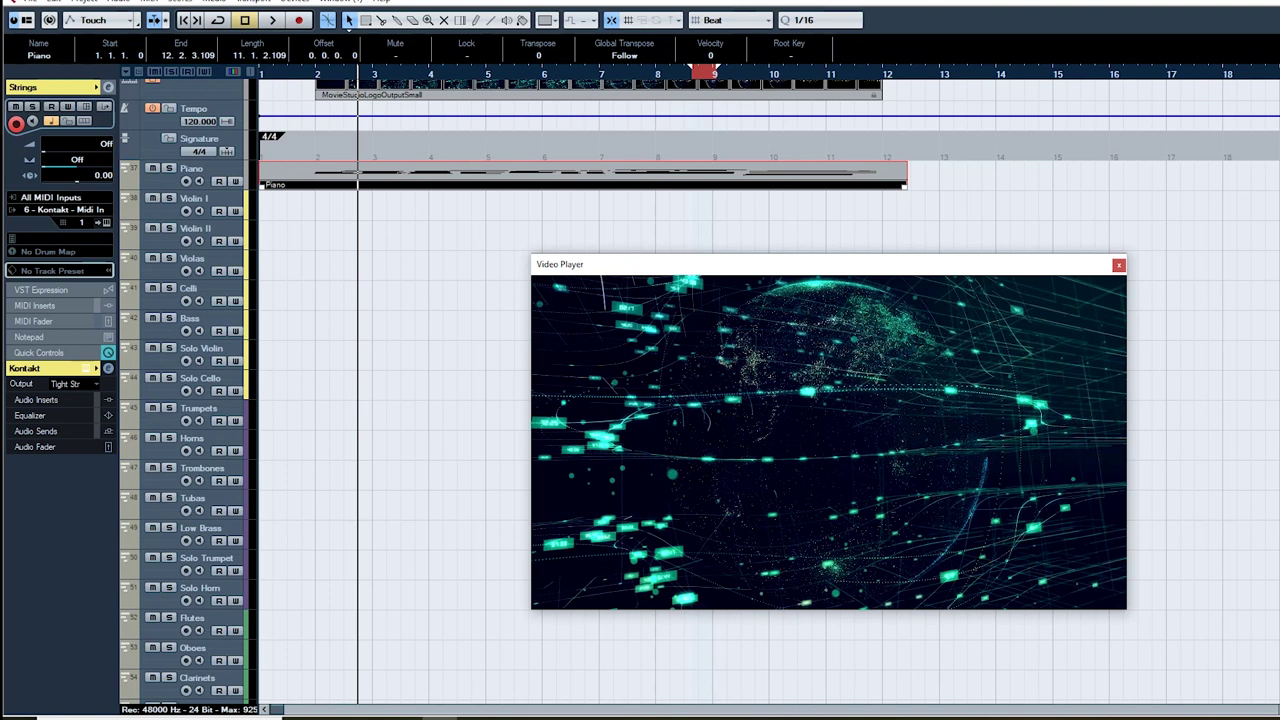
Step: Switch to the other project version with the 70 BPM starting tempo and fit its whole video clip and Piano part in view
left_click(474, 717)
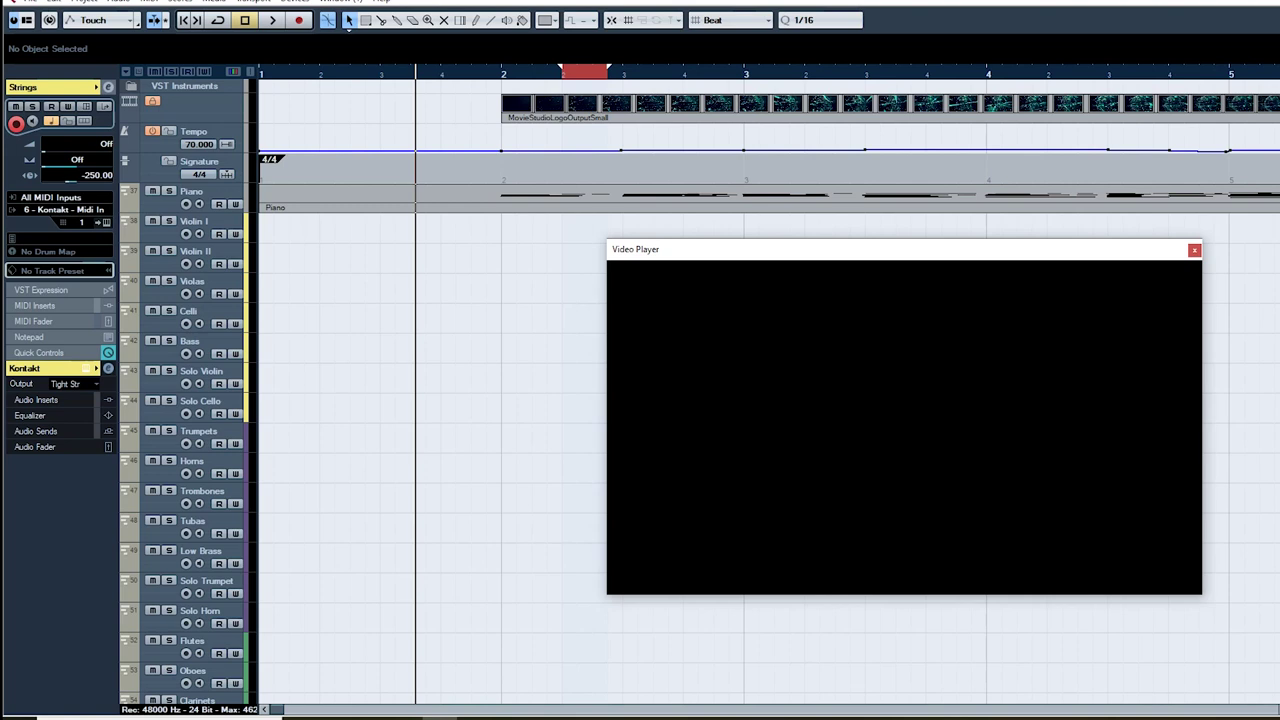
key("g")
key("g")
key("g")
key("g")
key("g")
key("g")
key("g")
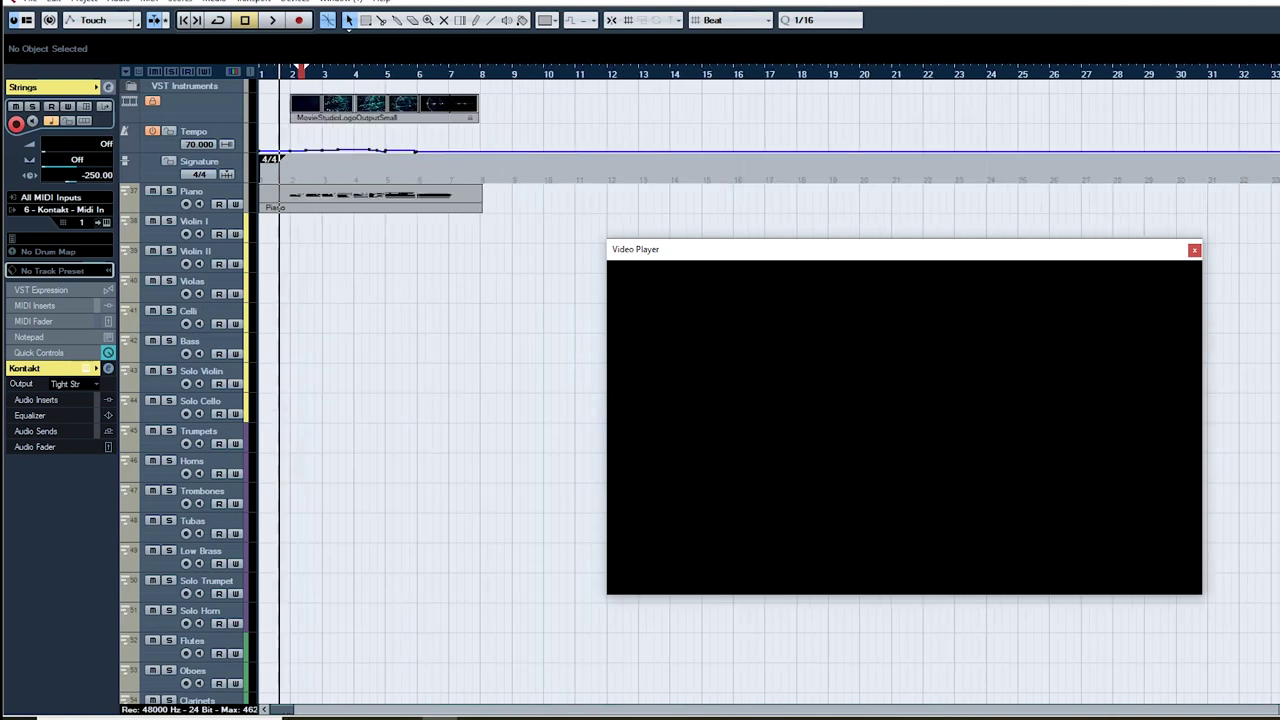
scroll(700, 400, "down", 8)
scroll(700, 400, "up", 8)
key("h")
key("h")
key("h")
key("h")
key("h")
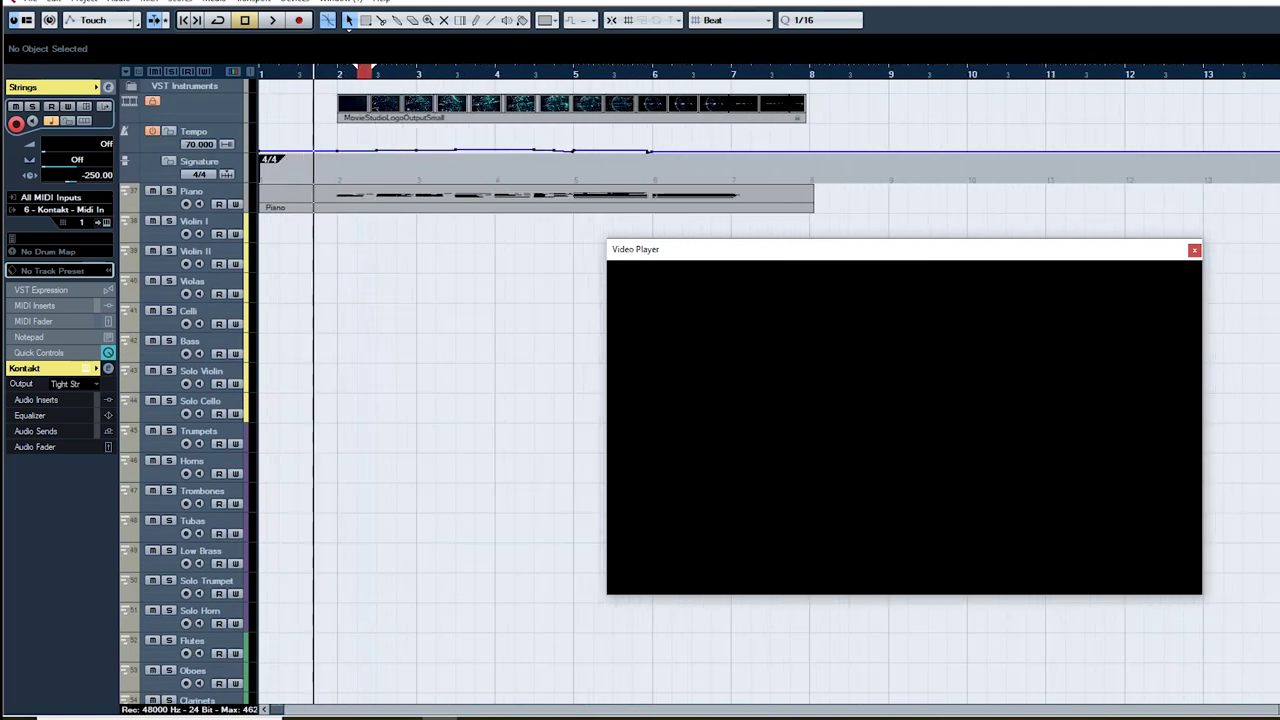
Step: Play the tempo-mapped piano sketch against the video until the logo title in late bar 5, and return the playhead to mid bar 1
key("space")
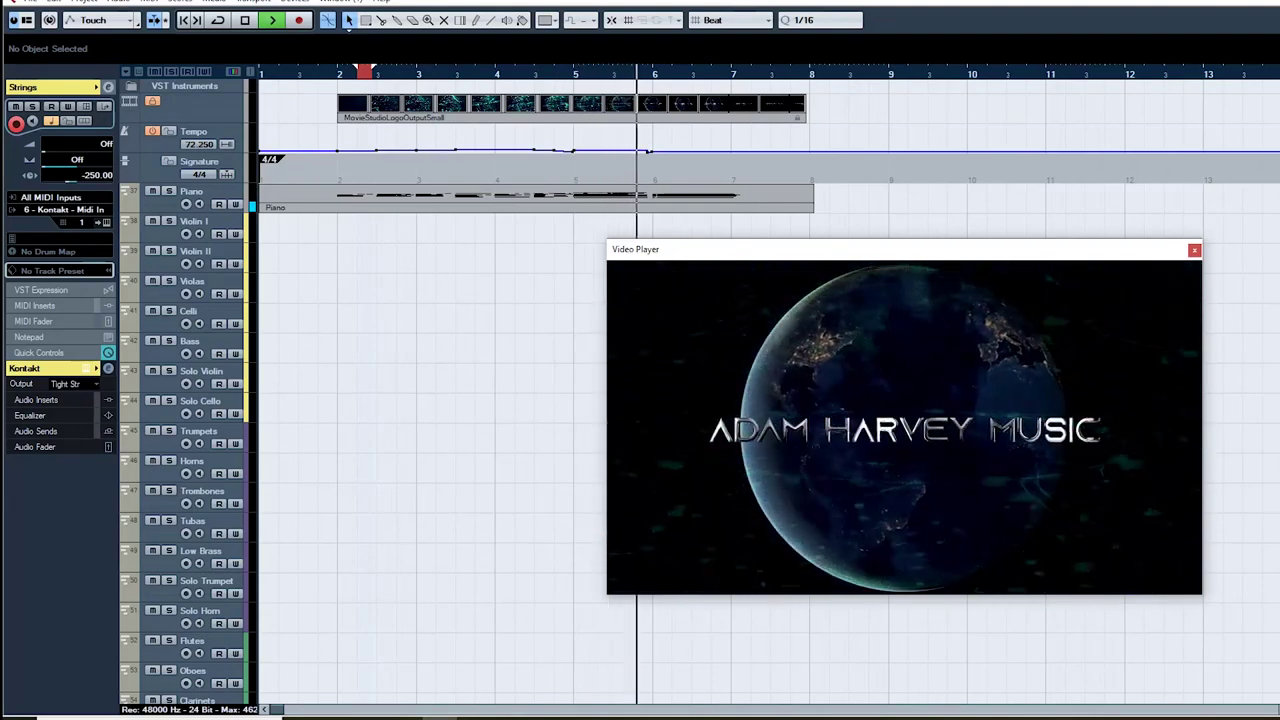
key("space")
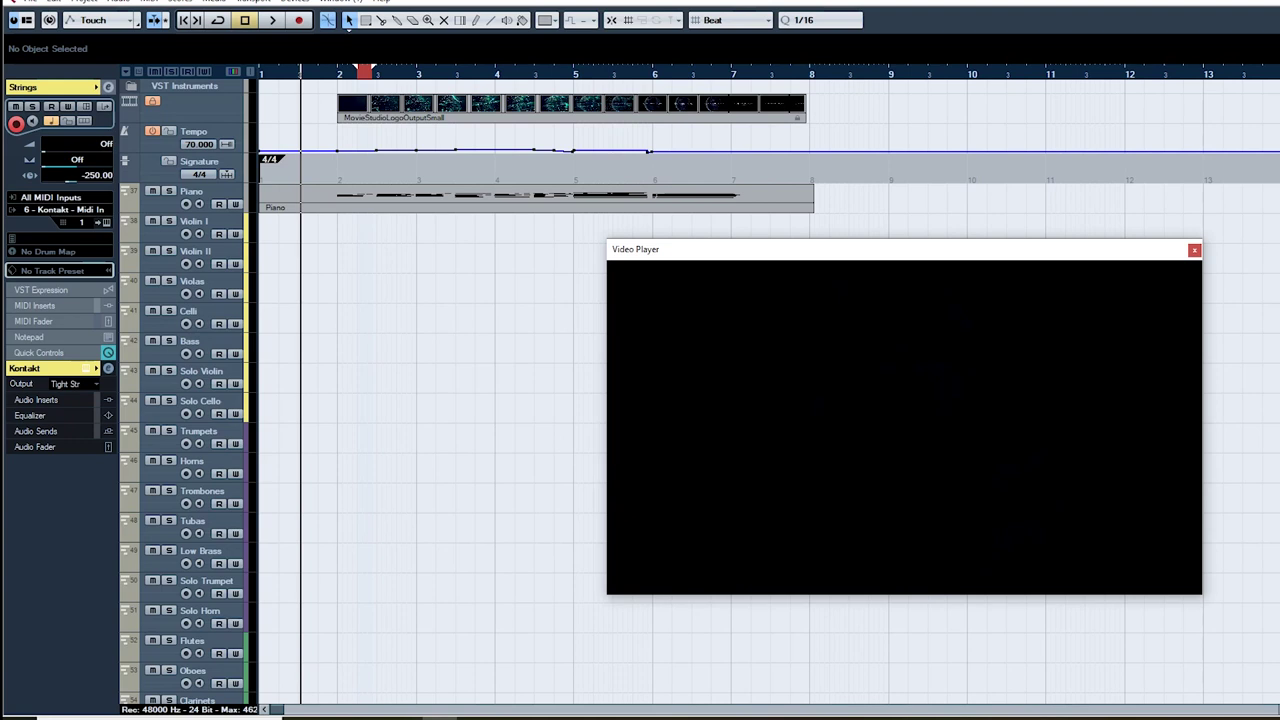
Step: Open the tempo track, move the video player clear of the curve, and fit all the tempo points in view for examination
left_click(84, 2)
left_click(110, 139)
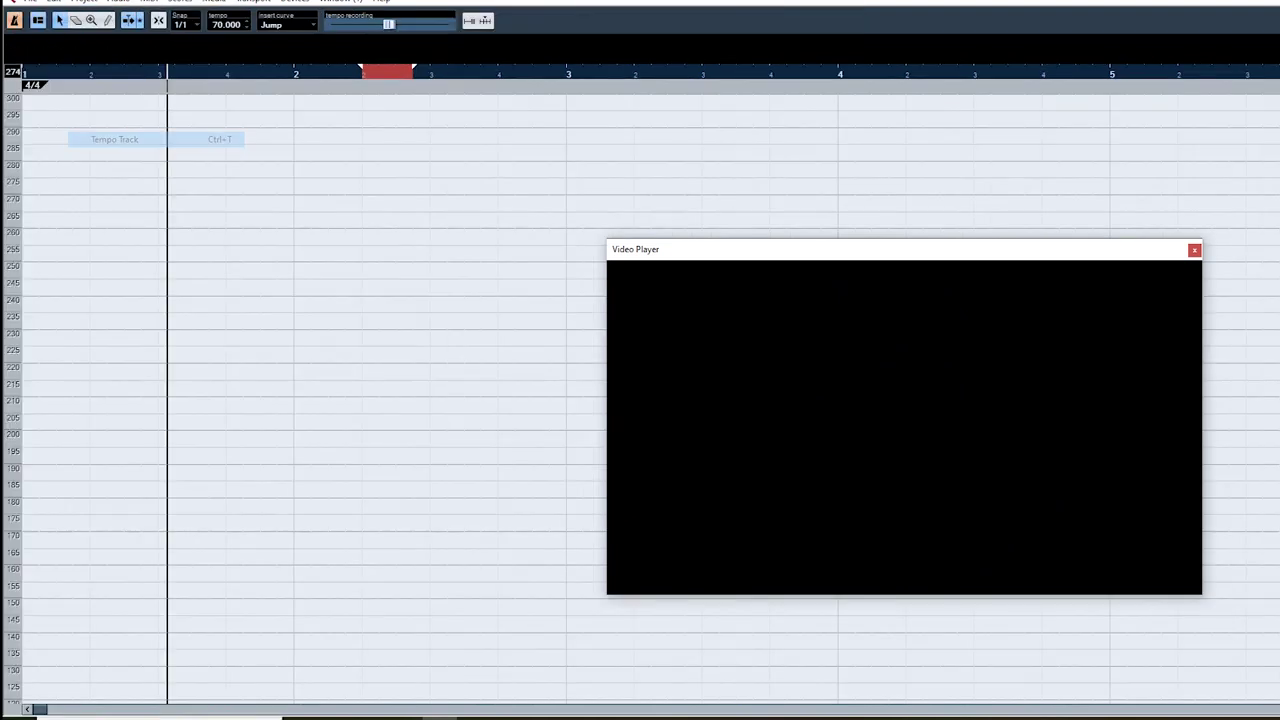
scroll(400, 398, "down", 4)
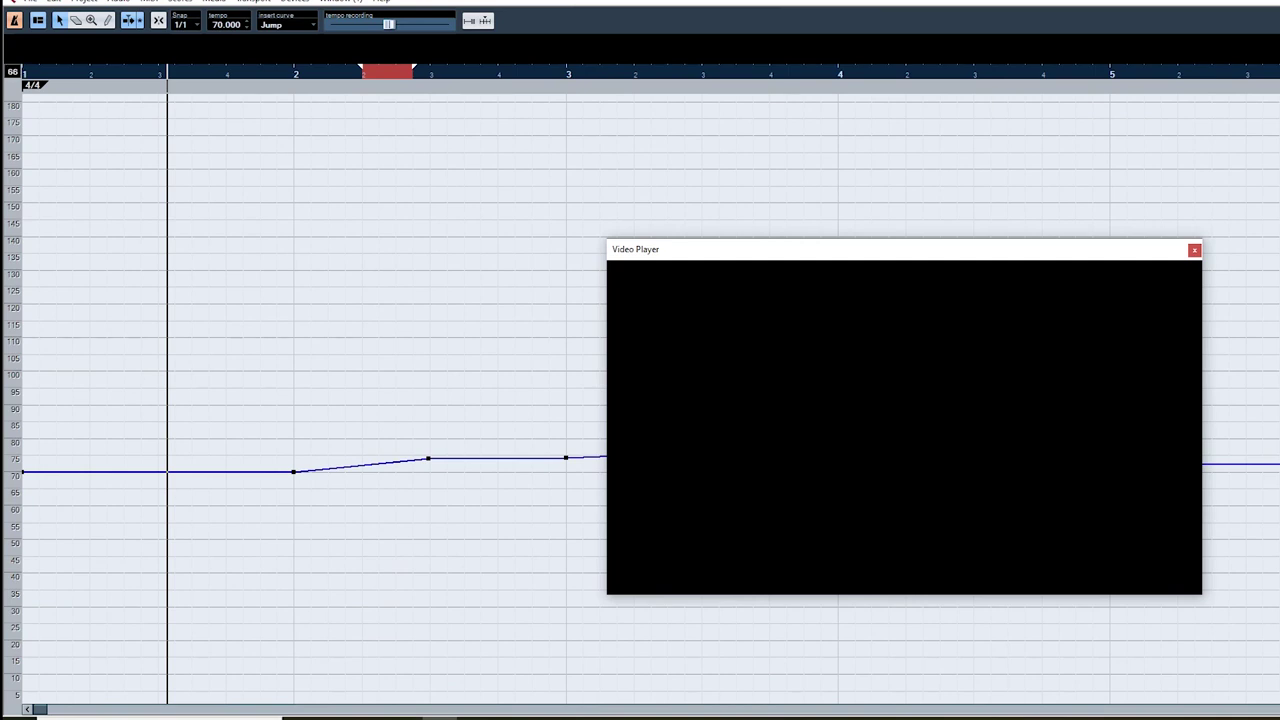
left_click_drag(702, 254, 750, 79)
key("g")
key("g")
key("g")
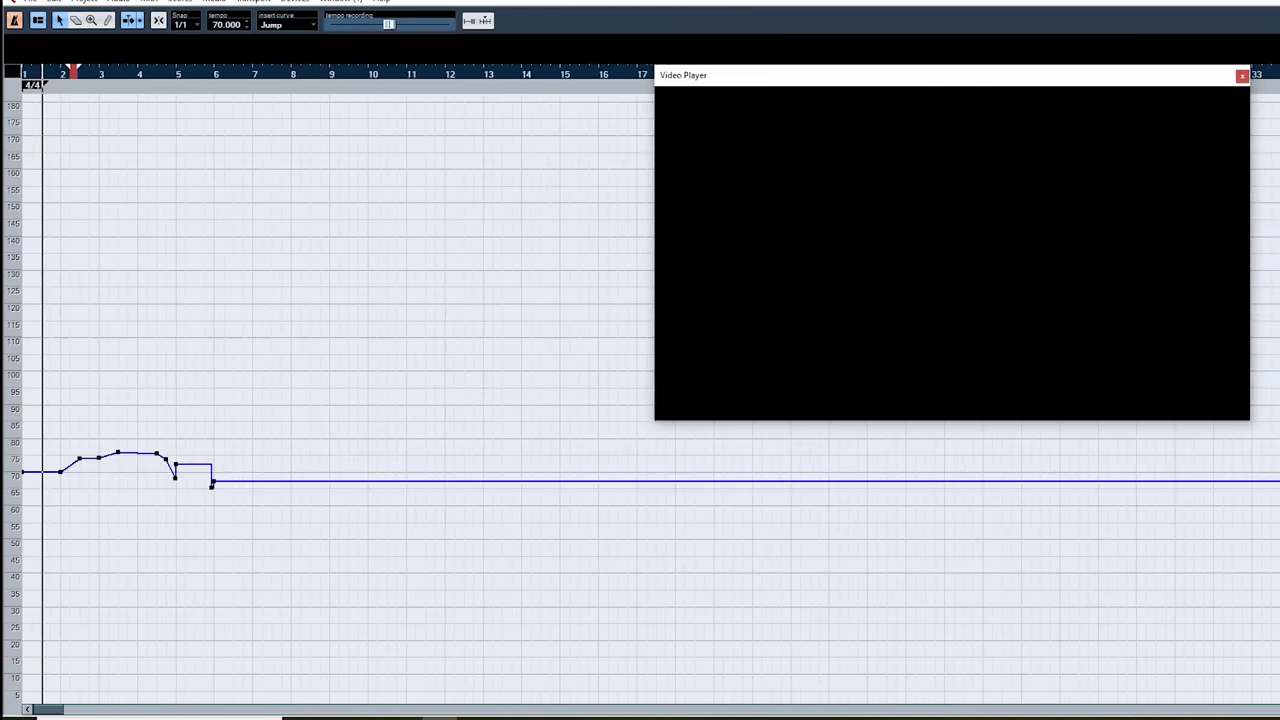
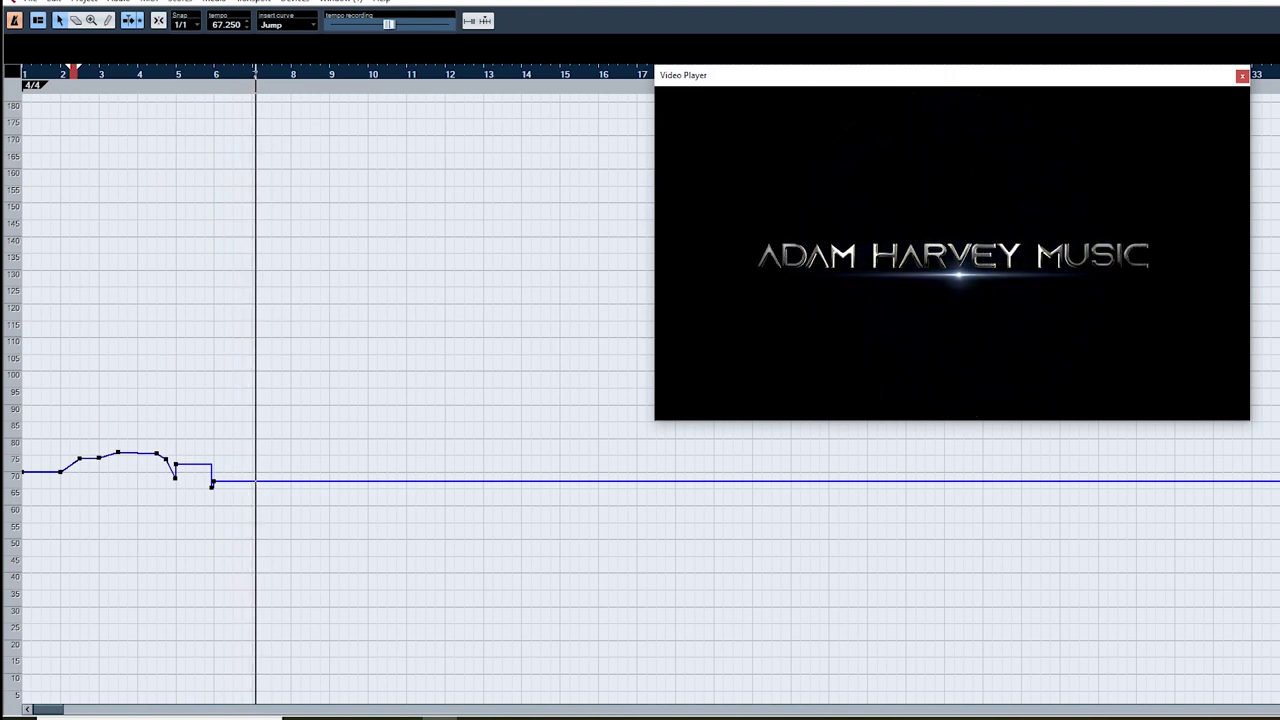
Step: Hide the video player, leave the tempo curve, and examine the Piano part's notes in the Key Editor around bars 2 to 6
key("space")
key("F8")
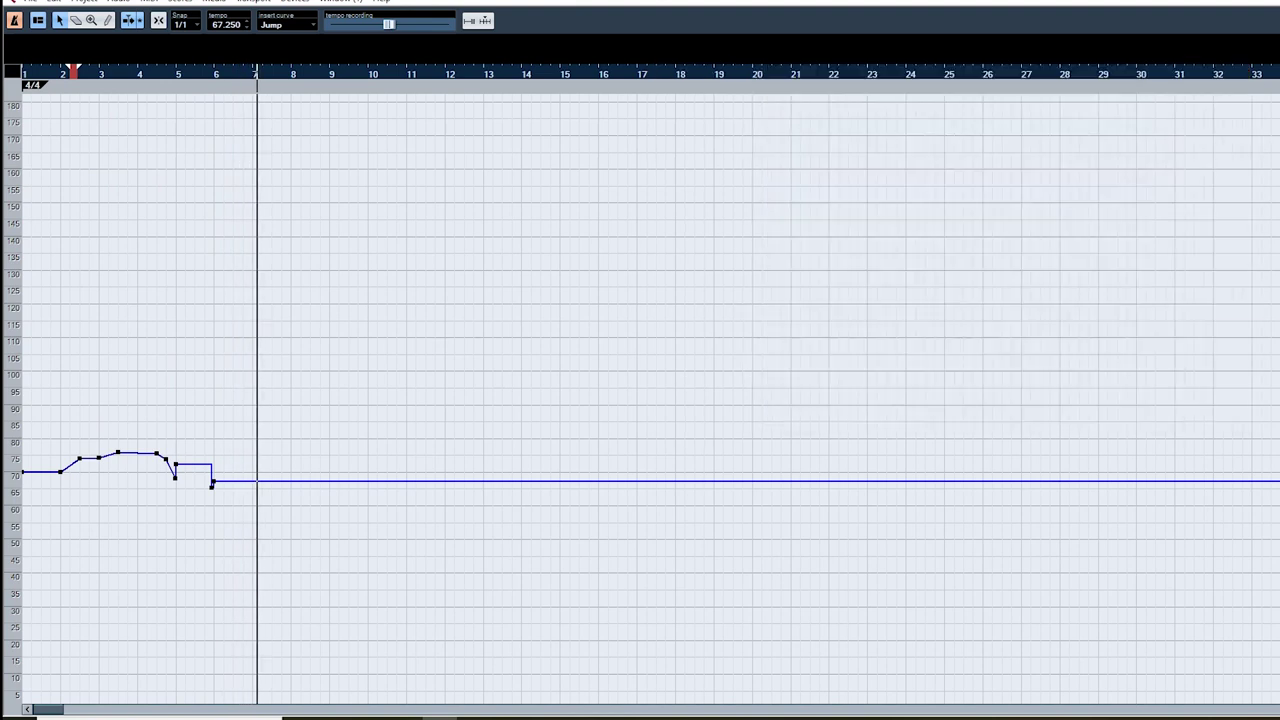
key("ctrl+t")
double_click(474, 205)
scroll(474, 208, "down", 3)
scroll(474, 236, "up", 2)
left_click(711, 43)
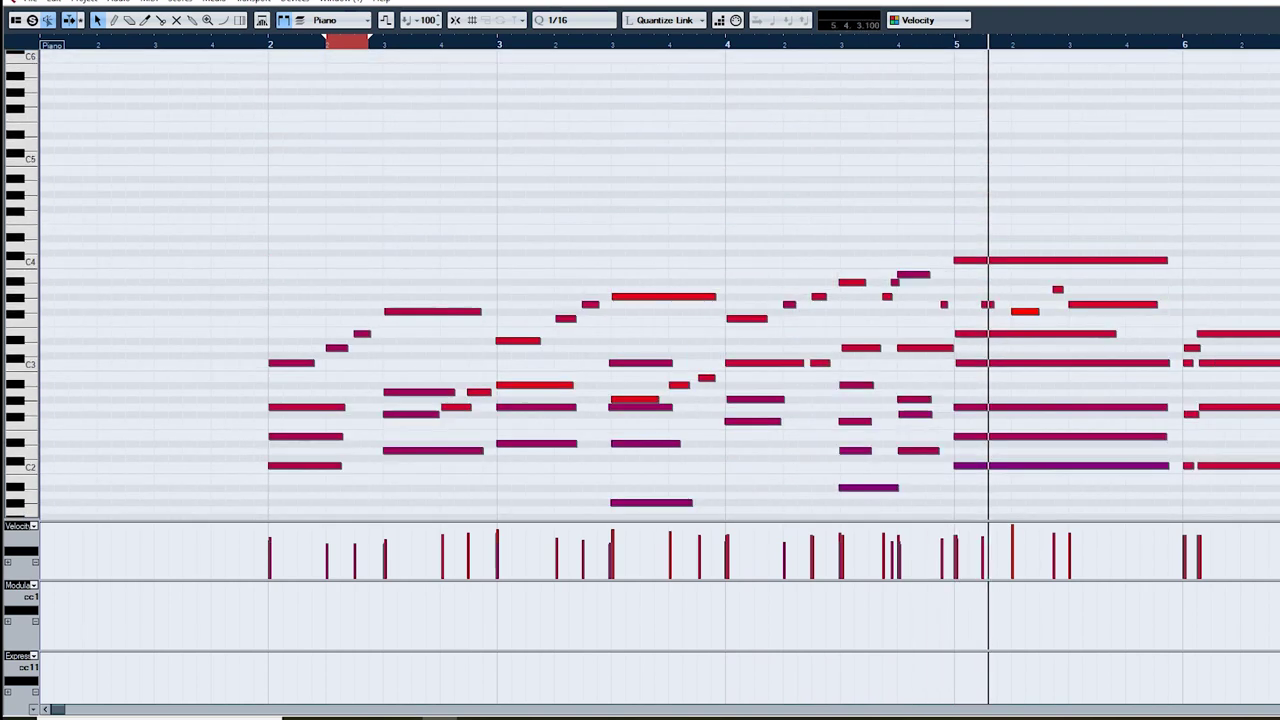
Step: Return to the project view and look over the orchestral tracks down to Tight Orc and the video's audio clip
key("Return")
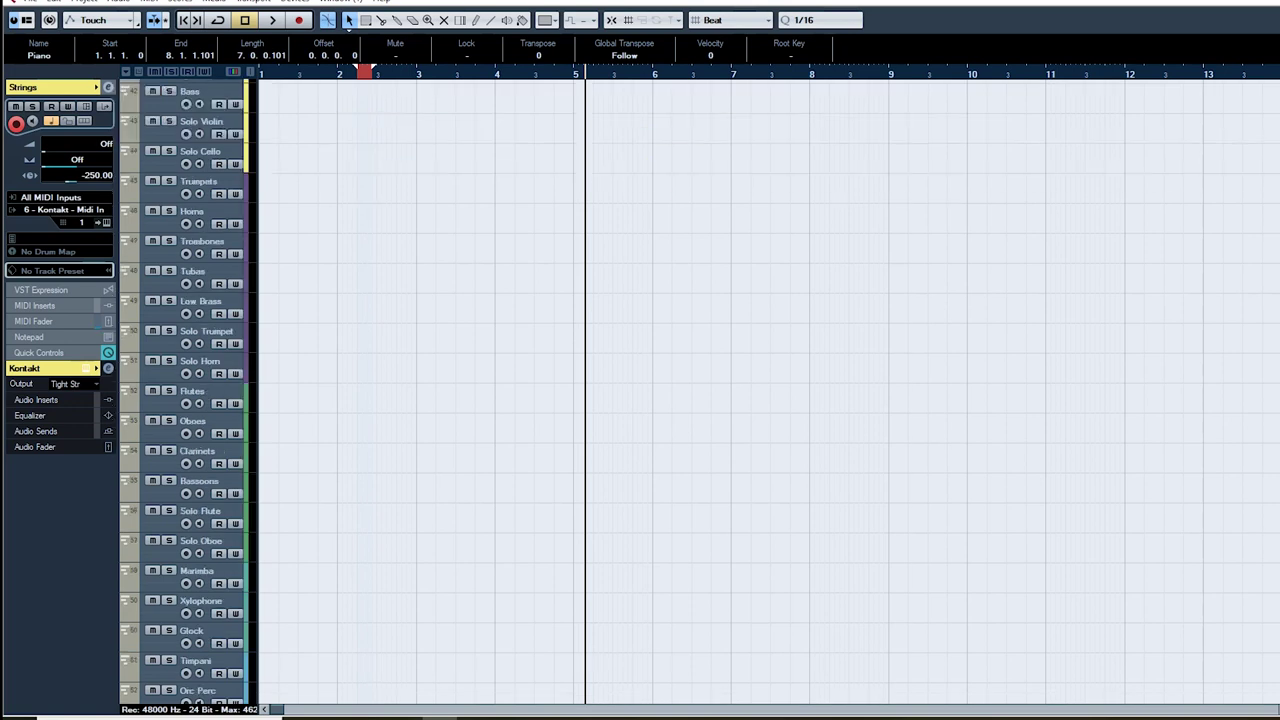
double_click(700, 195)
scroll(760, 310, "down", 4)
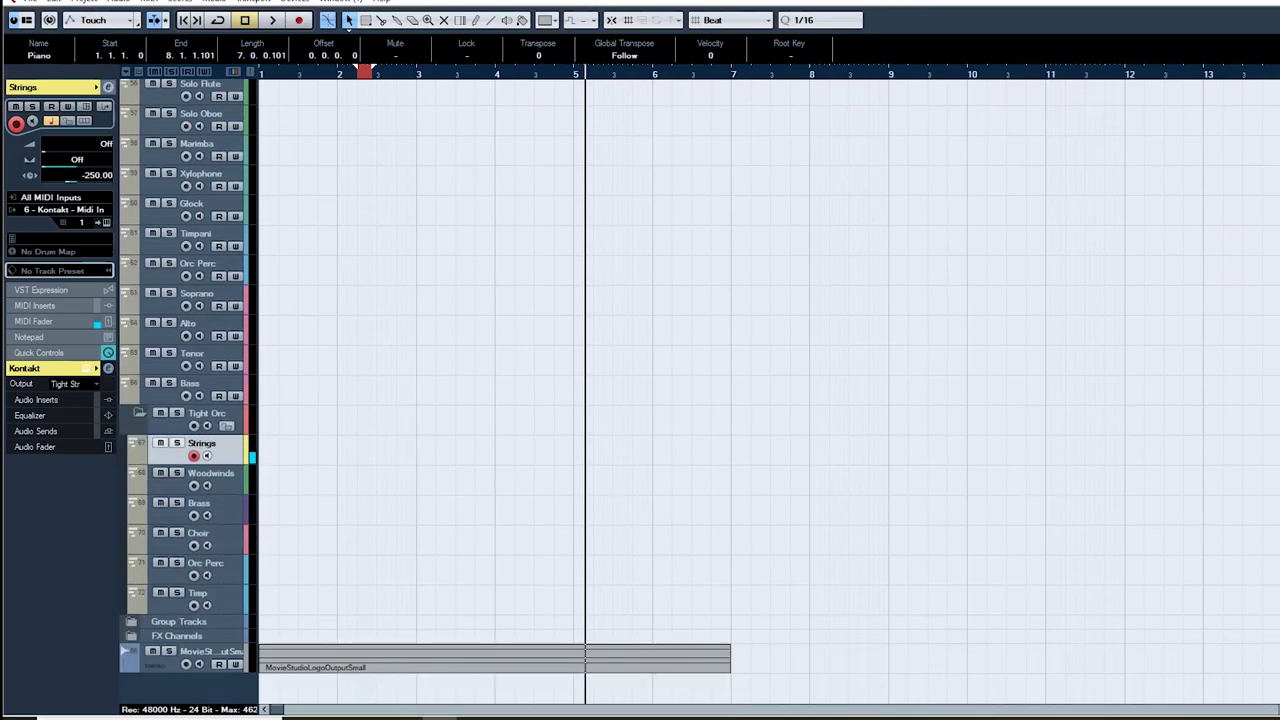
scroll(700, 390, "up", 8)
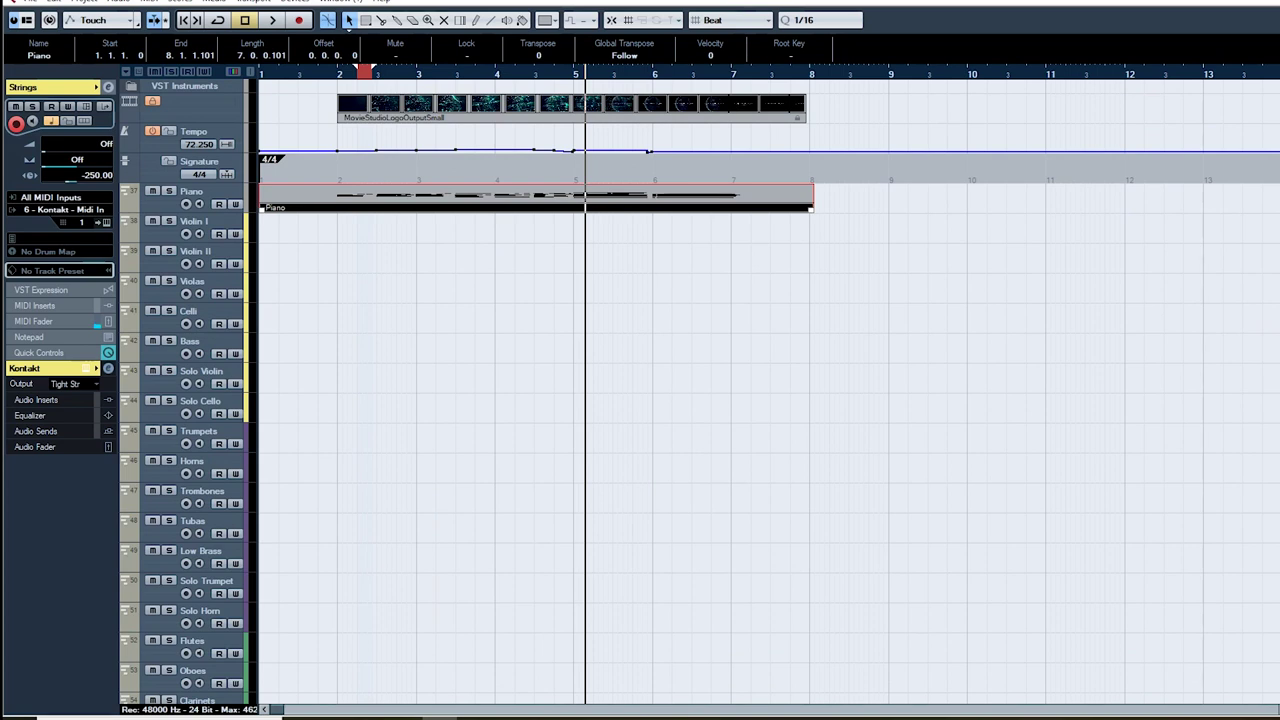
Step: With the playhead at bar 2, show the video player away from the opening bars and set the locators from bar 2 to mid bar 3
left_click_drag(386, 74, 338, 74)
key("F8")
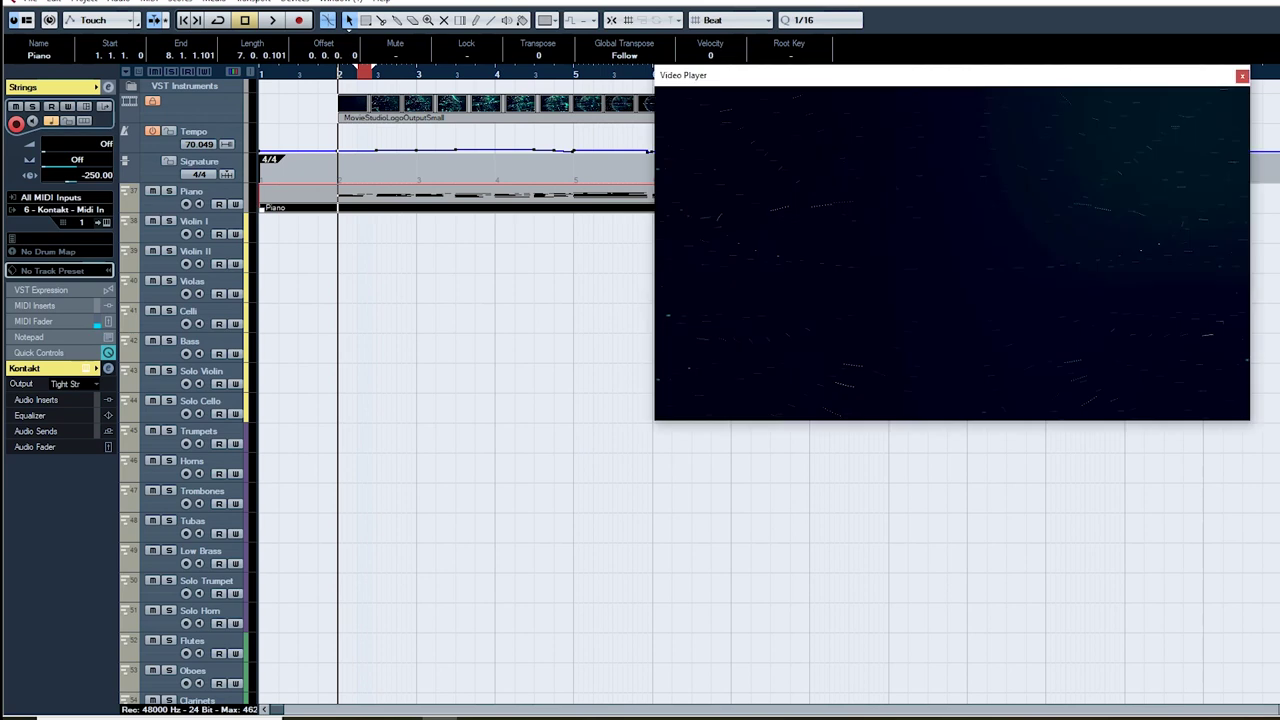
left_click_drag(1015, 82, 1063, 120)
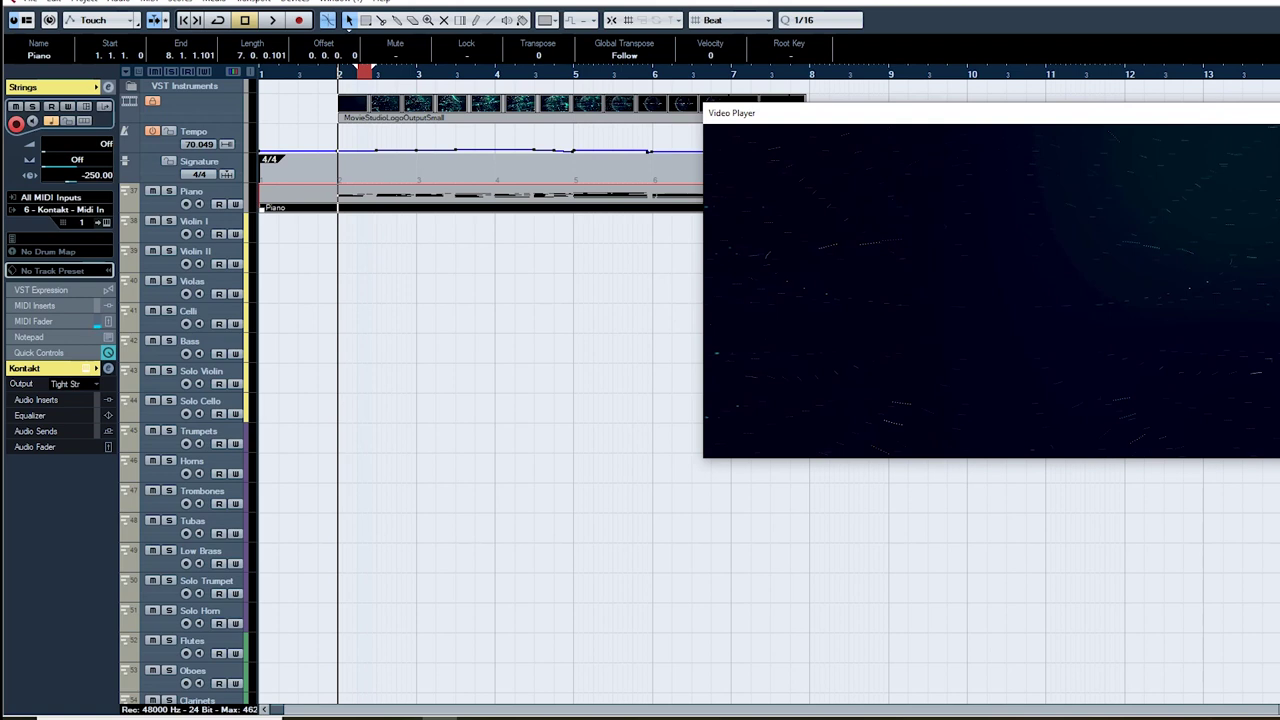
left_click_drag(338, 68, 447, 68)
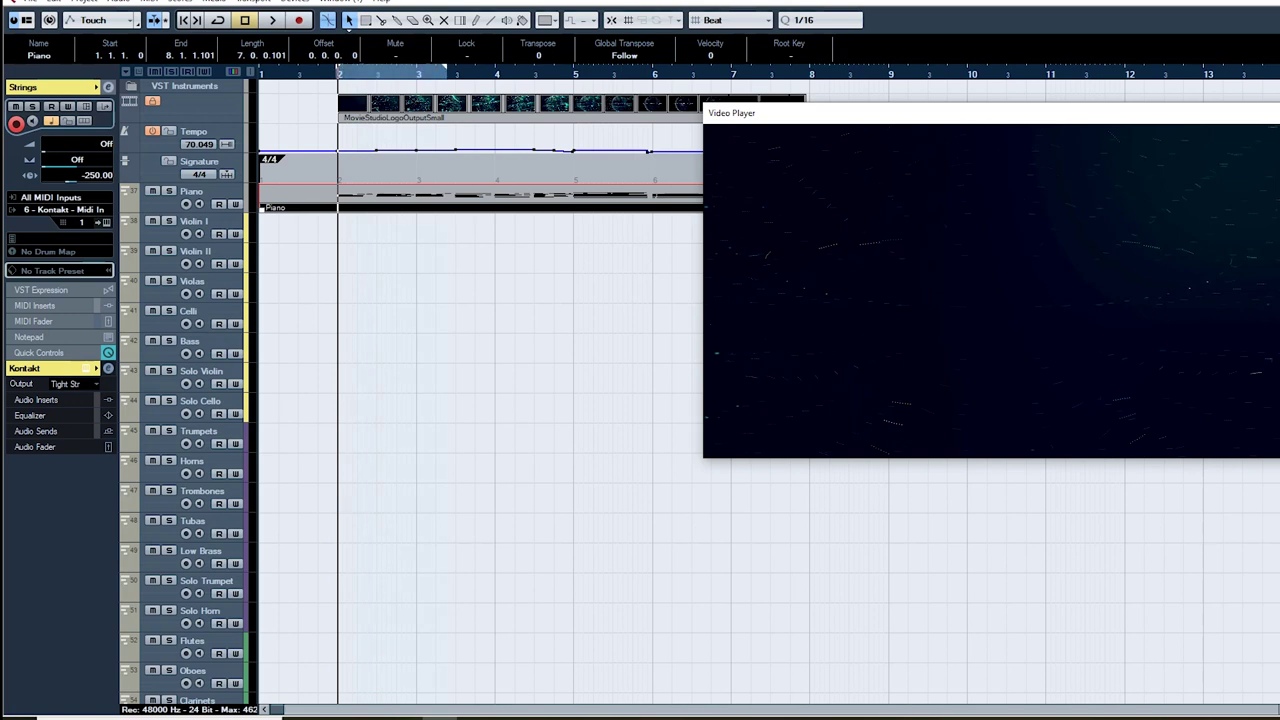
Step: Scrub back through the video from the closing title in late bar 7 to its opening at bar 2
key("space")
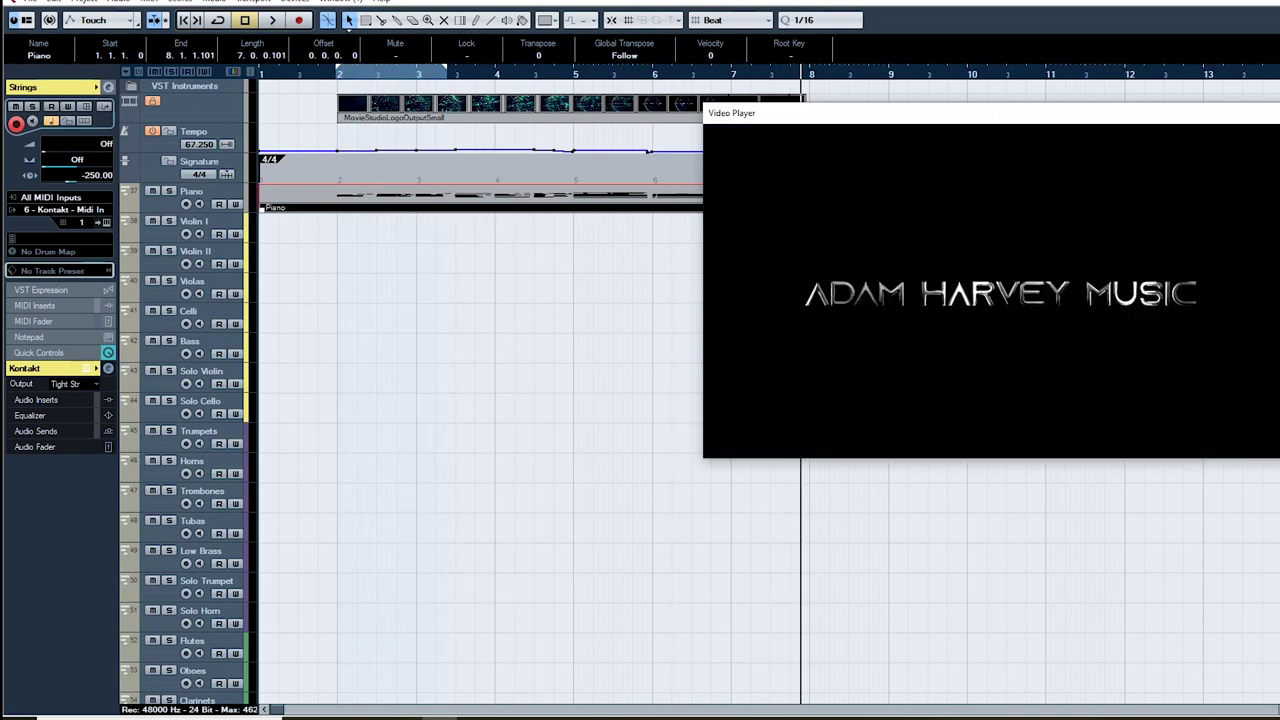
left_click_drag(801, 74, 430, 74)
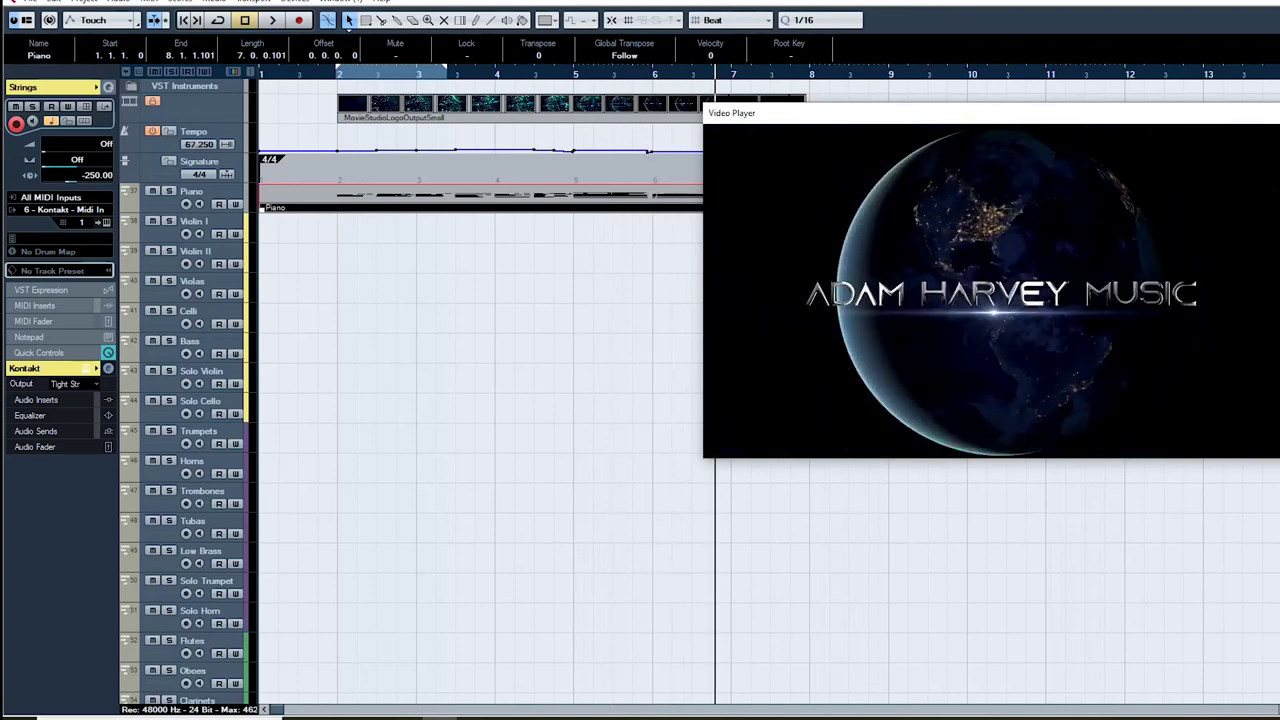
key("space")
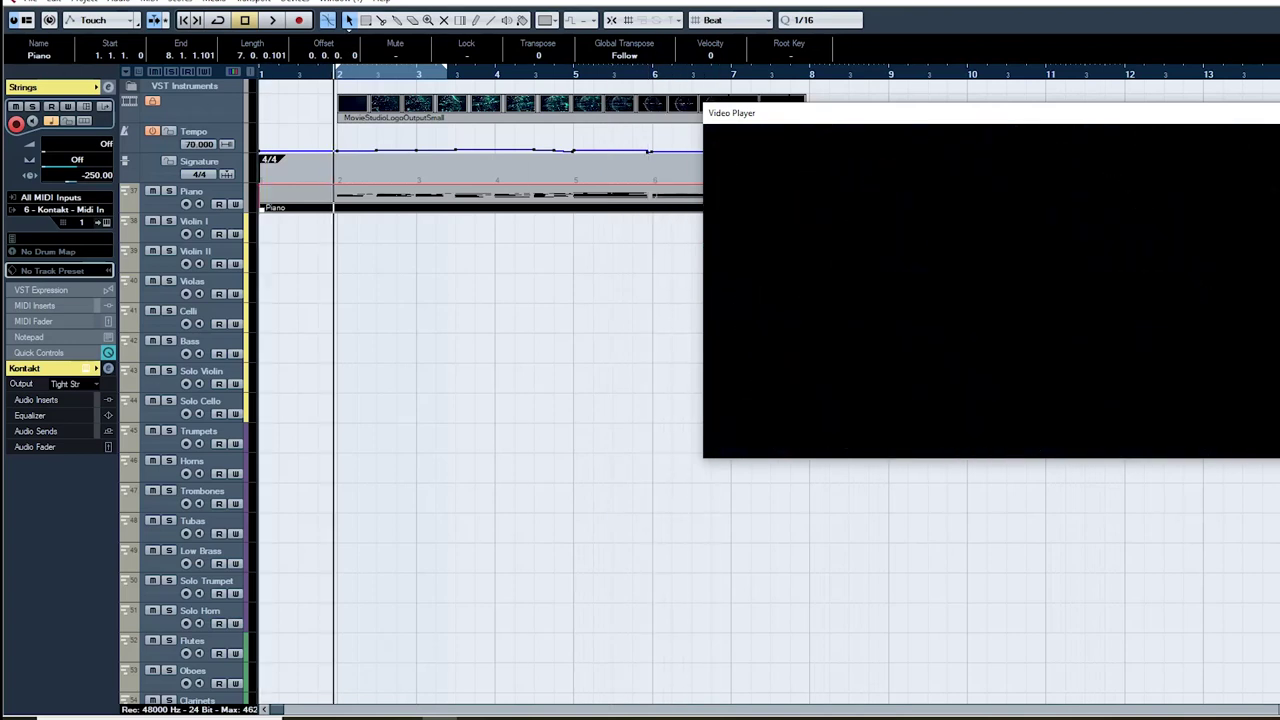
key("space")
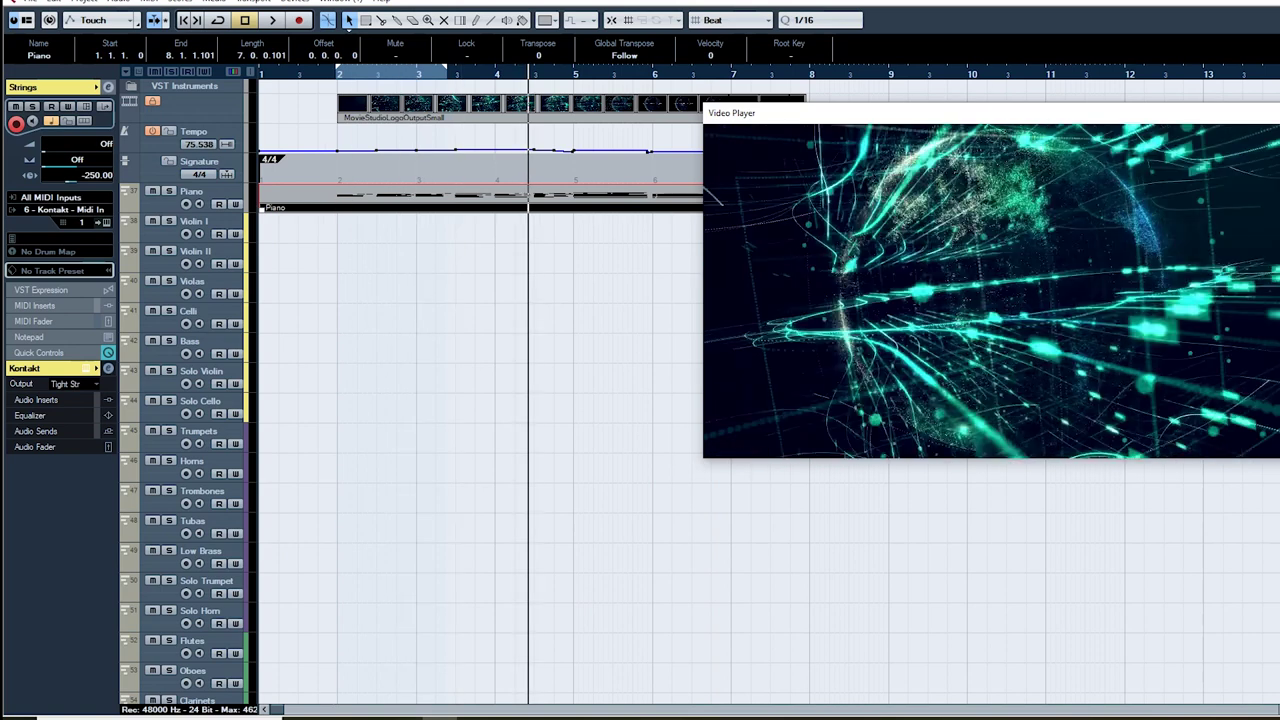
Step: Scrub the video between bar 2 and early bar 5 to check the picture, leaving the playhead just before bar 2
left_click_drag(528, 74, 392, 74)
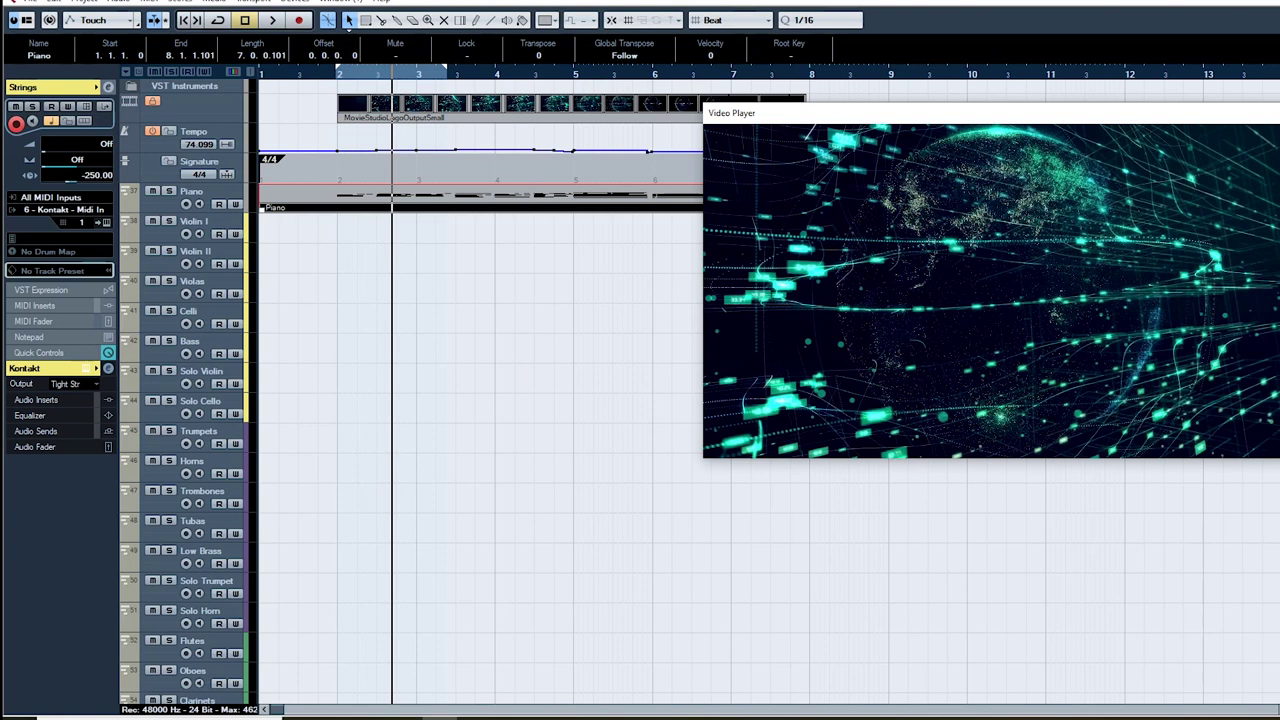
key("KP_Subtract")
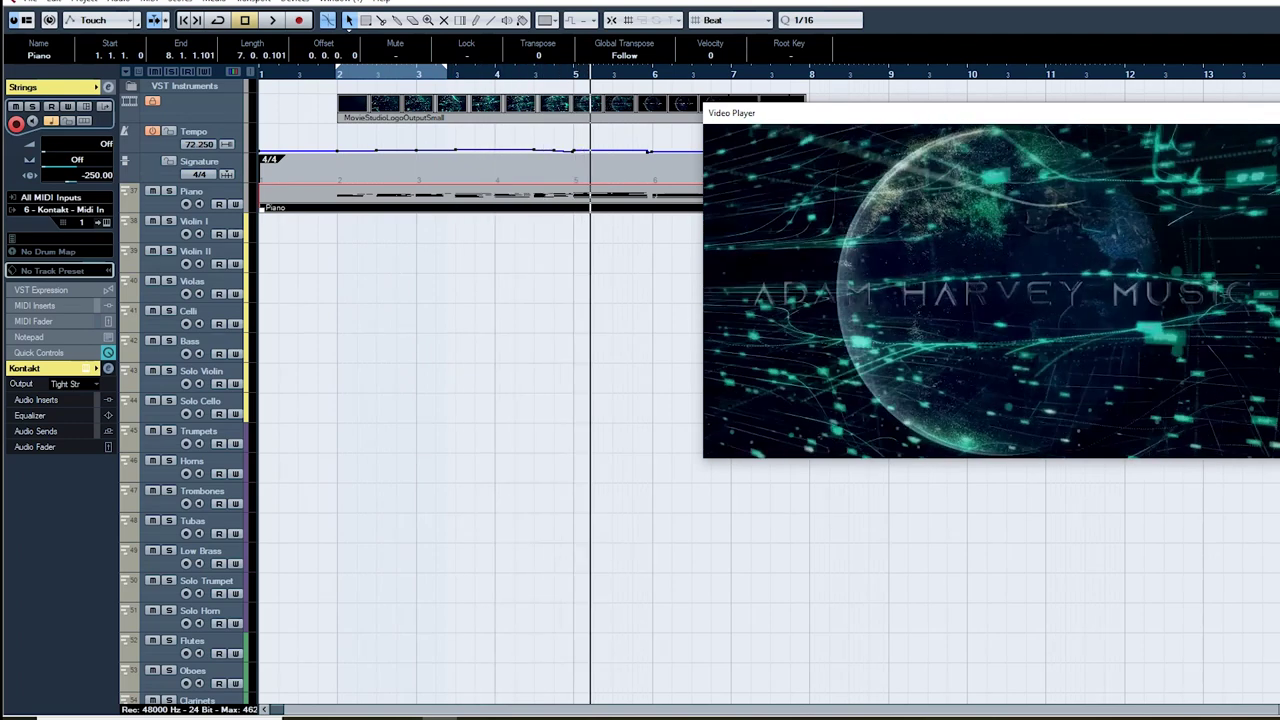
key("KP_Add")
key("KP_Subtract")
key("KP_Subtract")
key("KP_Subtract")
key("KP_Subtract")
key("KP_Subtract")
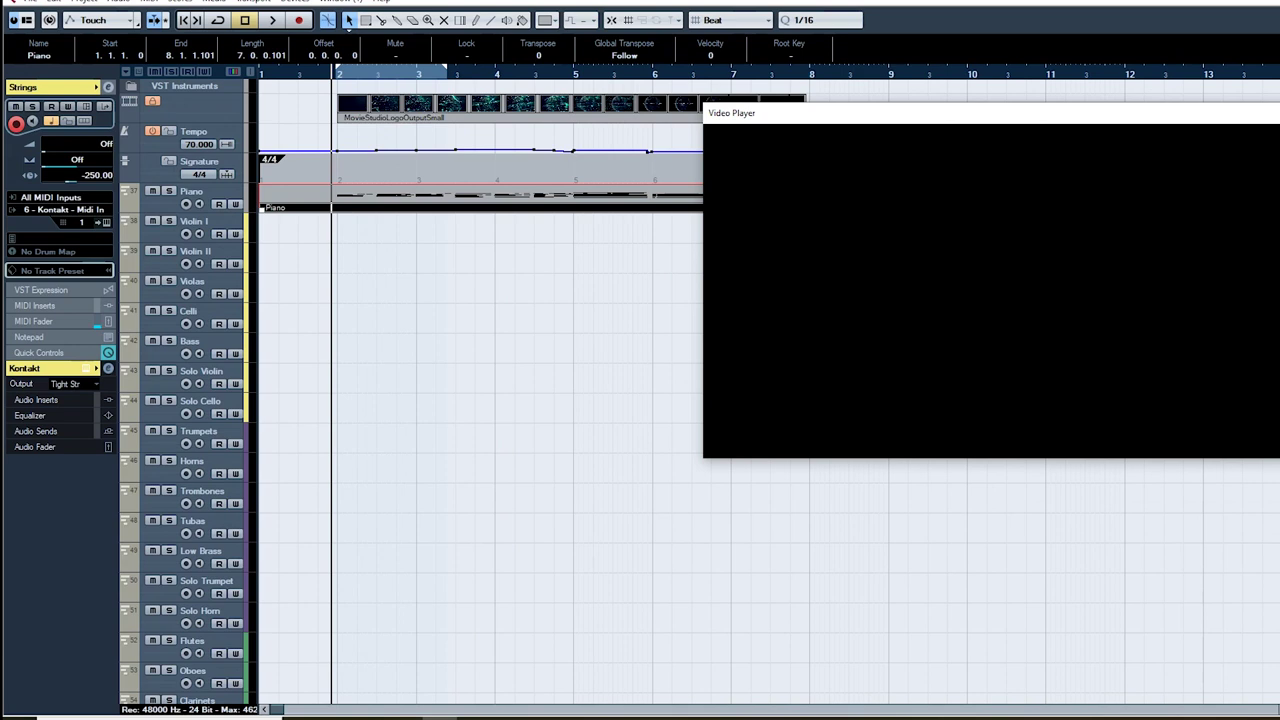
Step: Compare the Piano part with the orchestral and Tight Orc tracks by looking over the whole track list
scroll(410, 390, "down", 8)
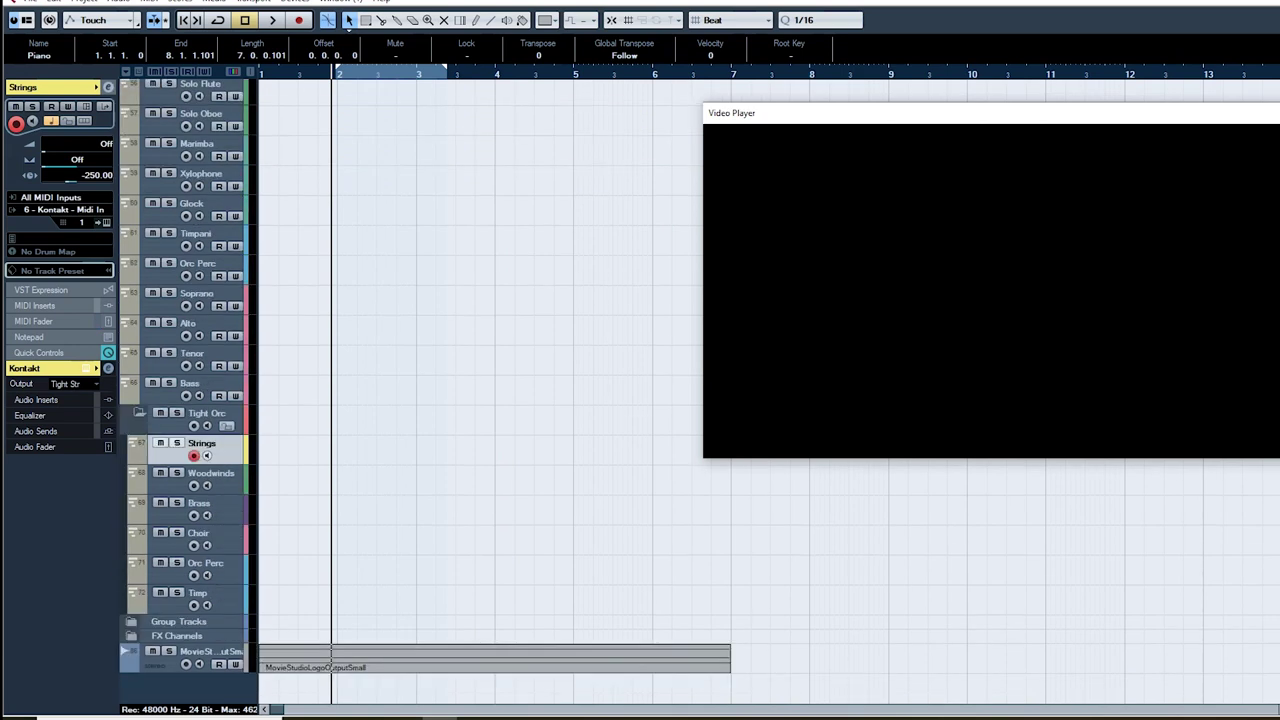
scroll(480, 400, "up", 10)
scroll(480, 400, "down", 10)
scroll(480, 400, "up", 10)
scroll(480, 400, "down", 10)
scroll(480, 400, "up", 10)
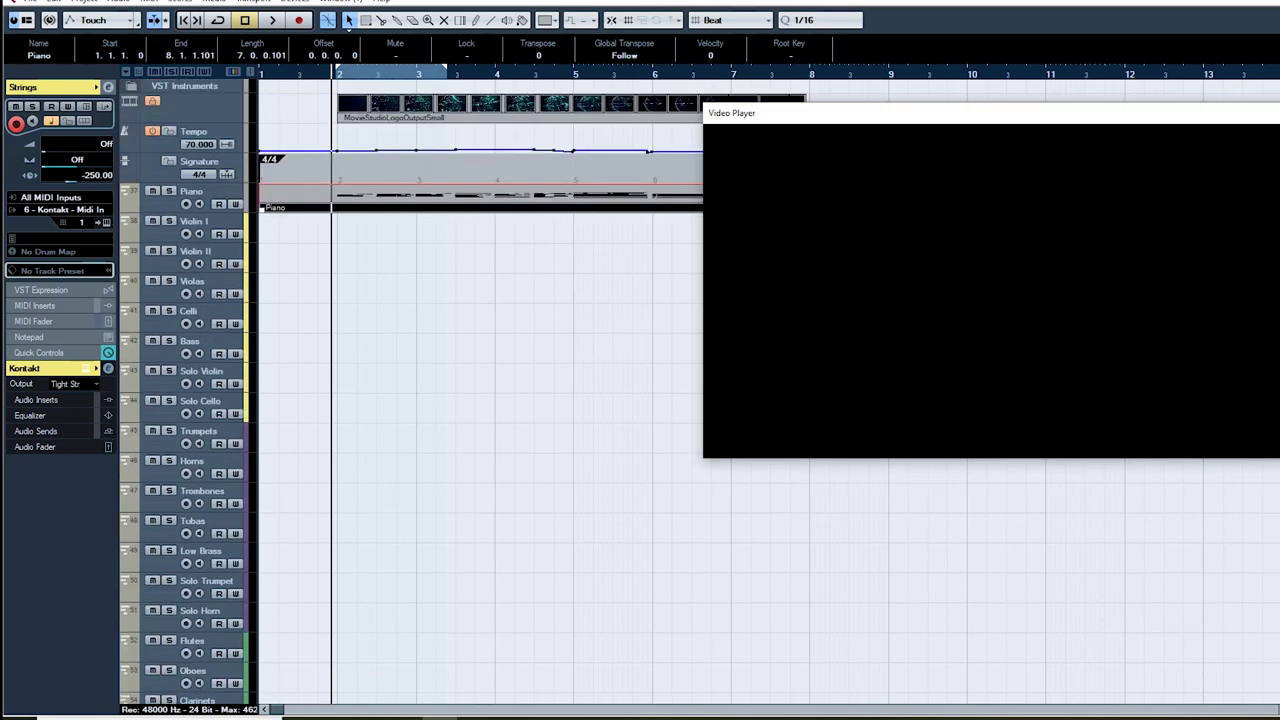
Step: Open the Piano part in the Key Editor, play its opening to mid bar 2, check the lower notes, and return to the project
double_click(268, 191)
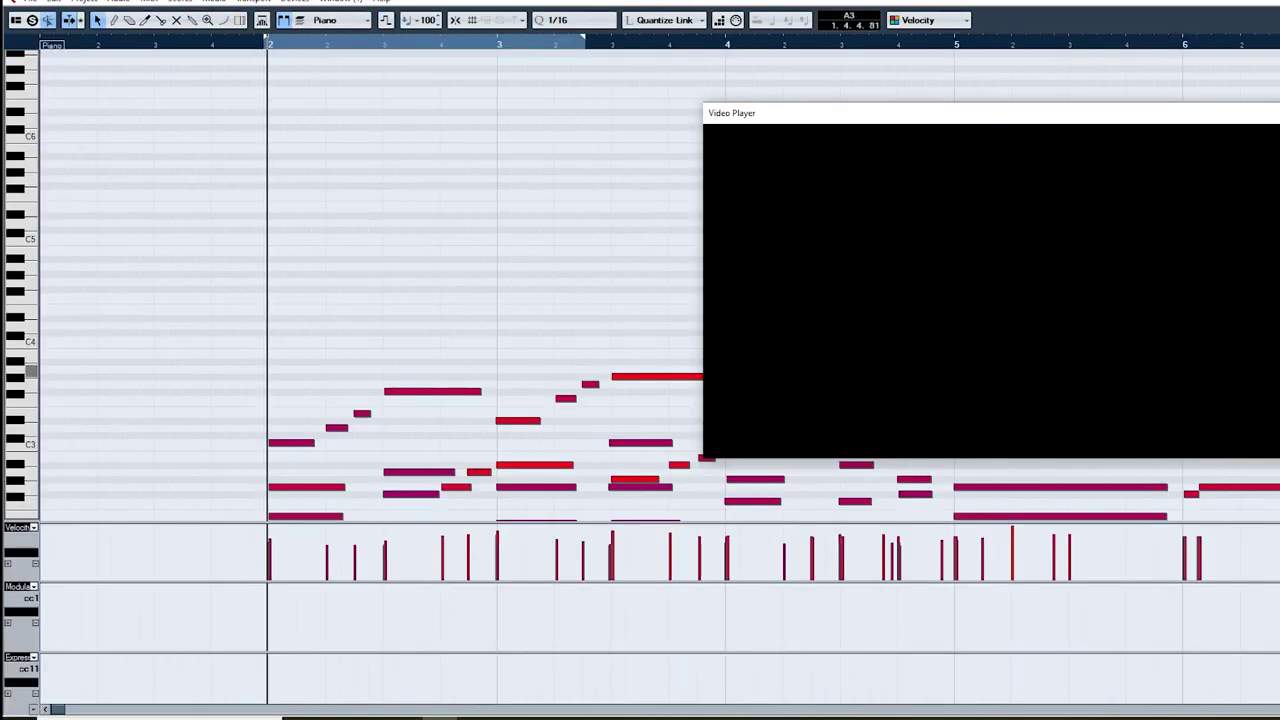
key("space")
key("space")
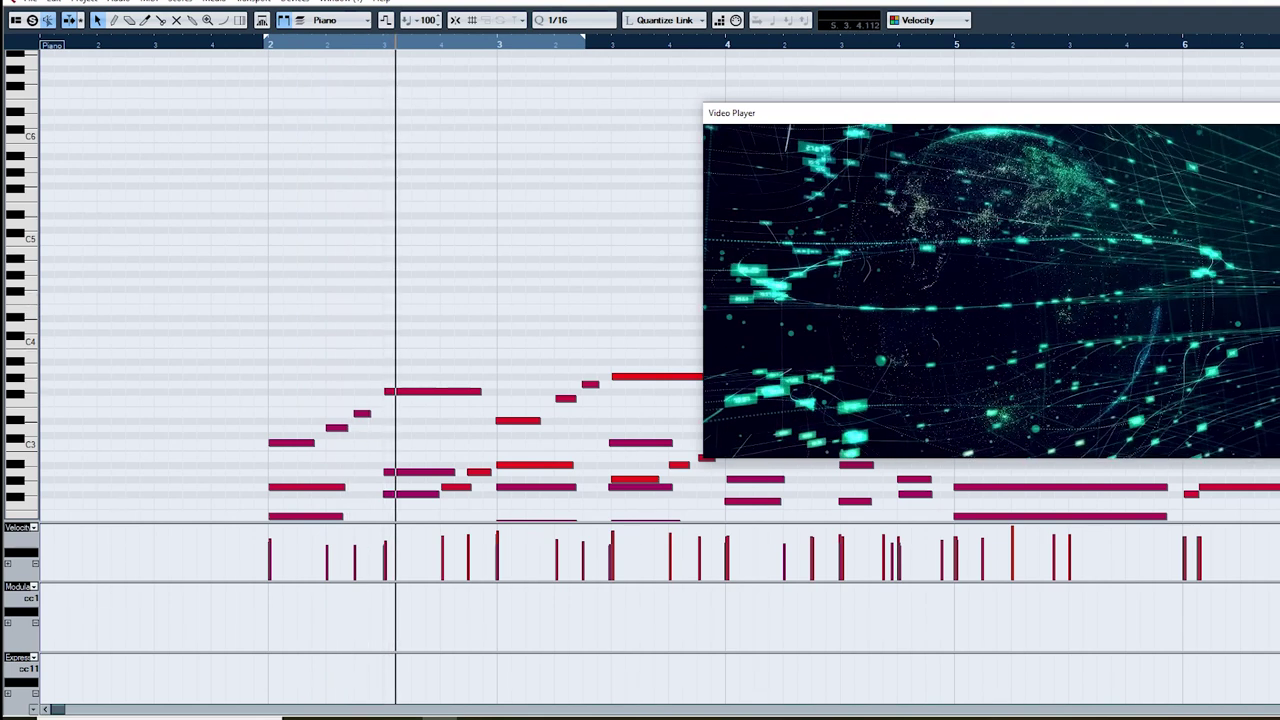
scroll(370, 280, "down", 5)
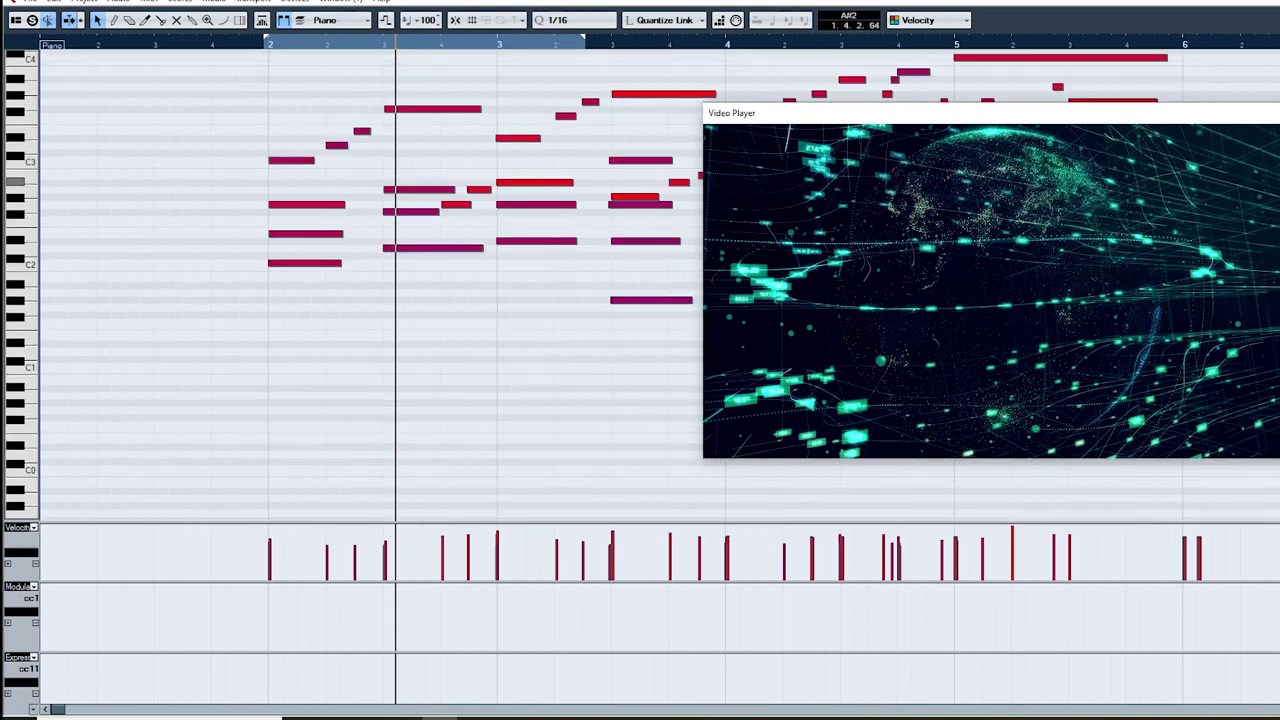
key("Return")
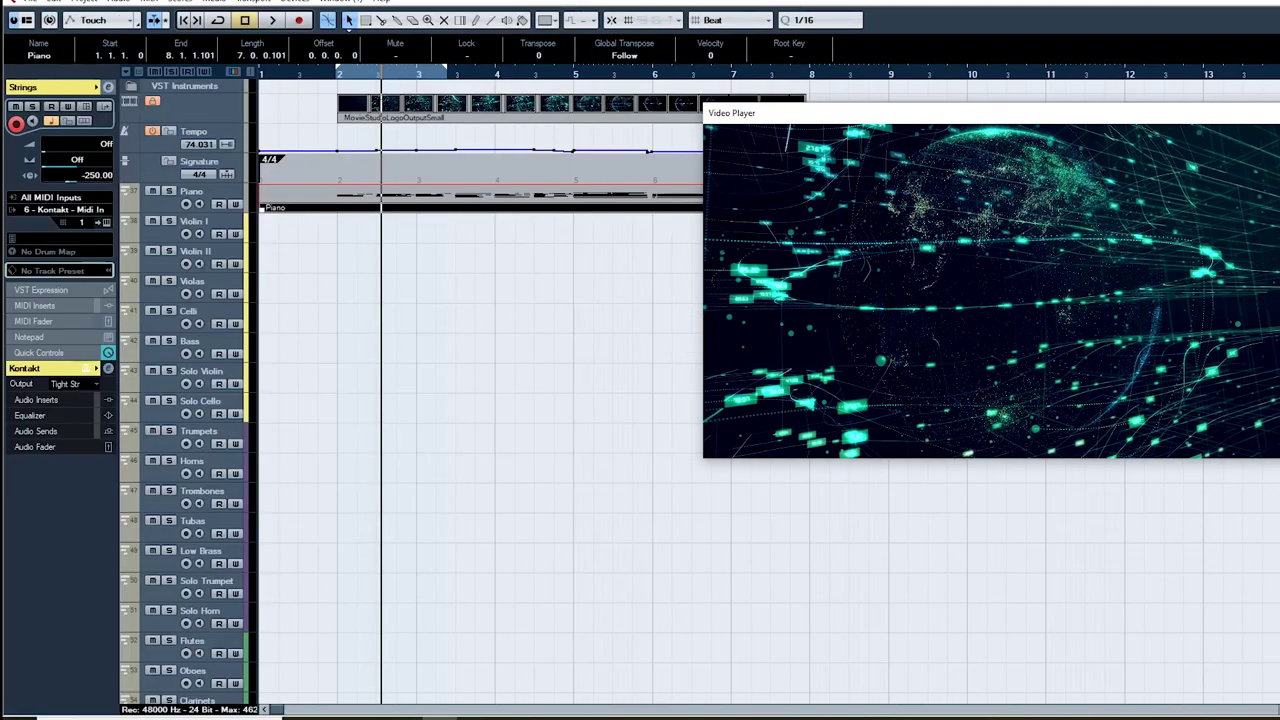
Step: Review the Piano part's chord and melody notes again in the Key Editor alongside the Tight Orc section tracks
key("ctrl+e")
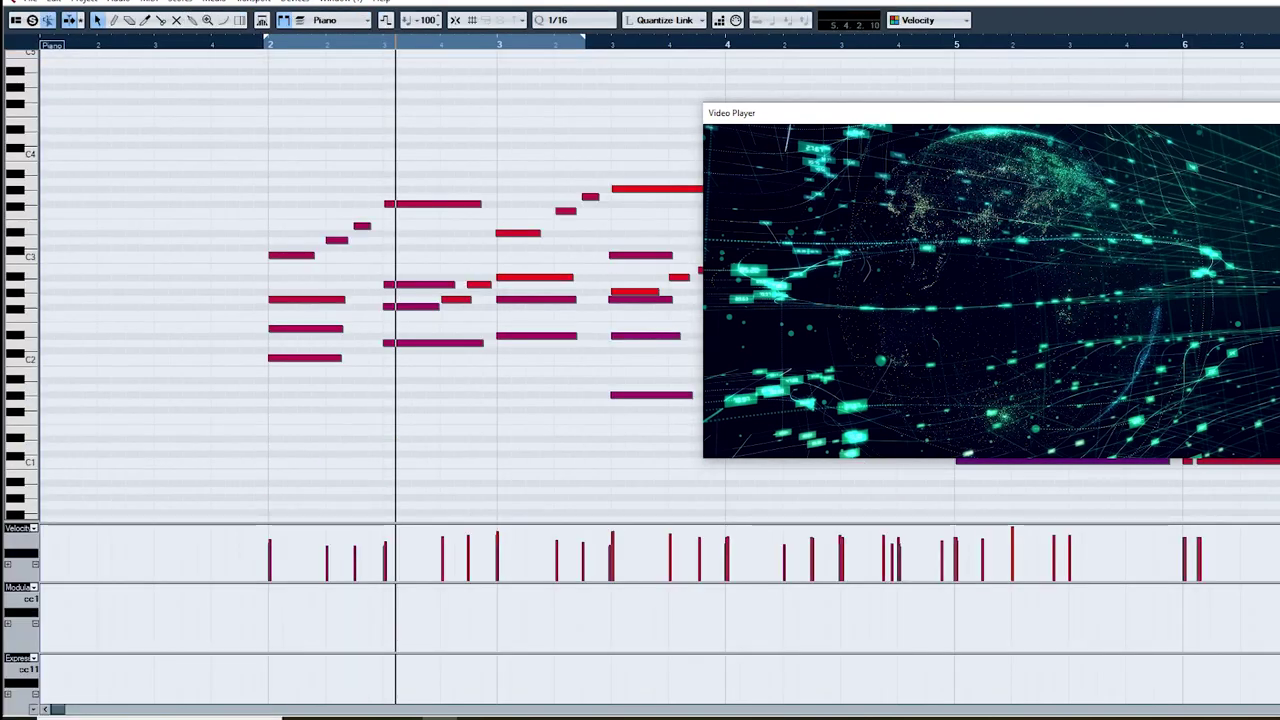
key("ctrl+w")
scroll(185, 390, "down", 3)
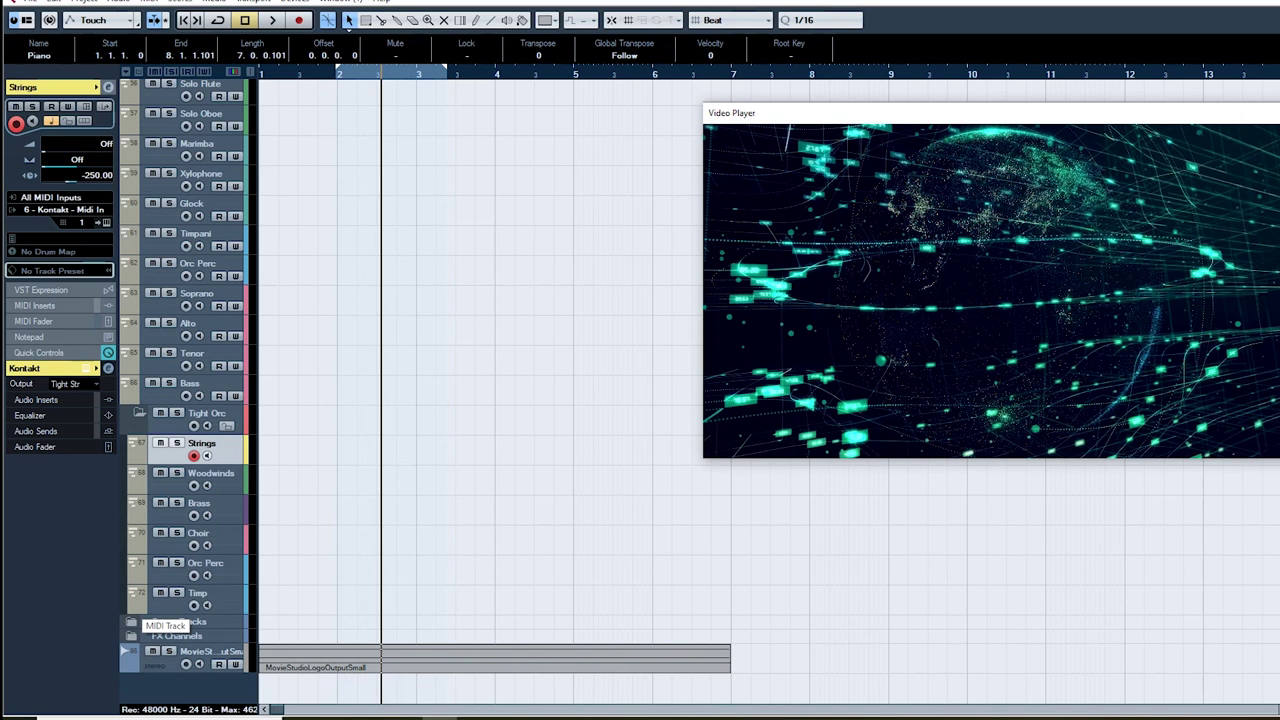
scroll(142, 602, "up", 15)
double_click(345, 180)
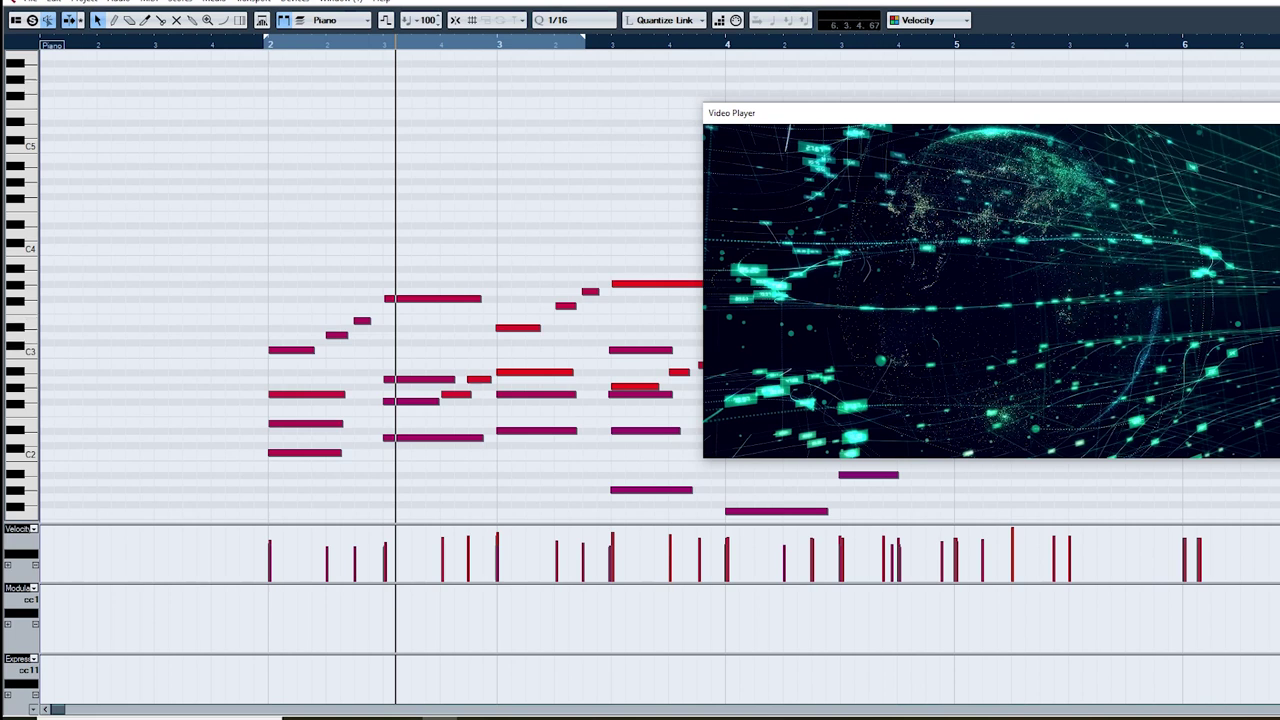
key("Return")
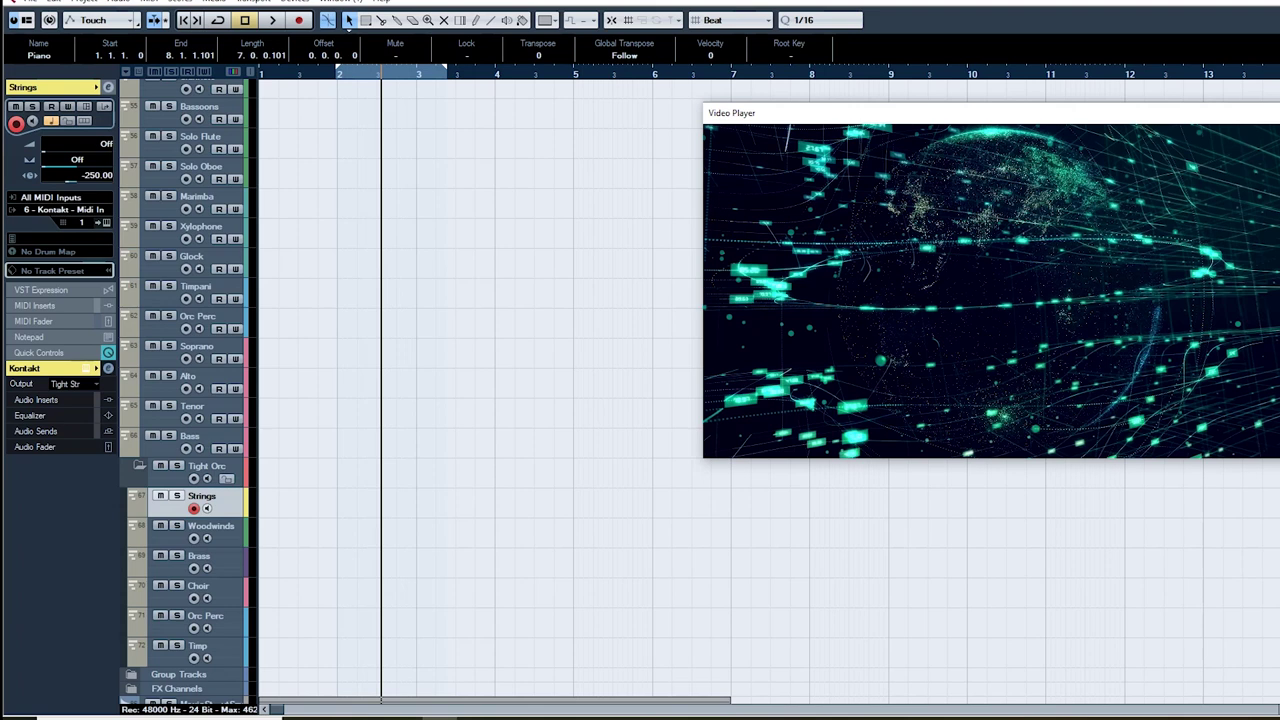
Step: Look over the tracks from Piano down to the Tight Orc Strings, Woodwinds and Brass
scroll(185, 390, "up", 5)
scroll(185, 390, "up", 4)
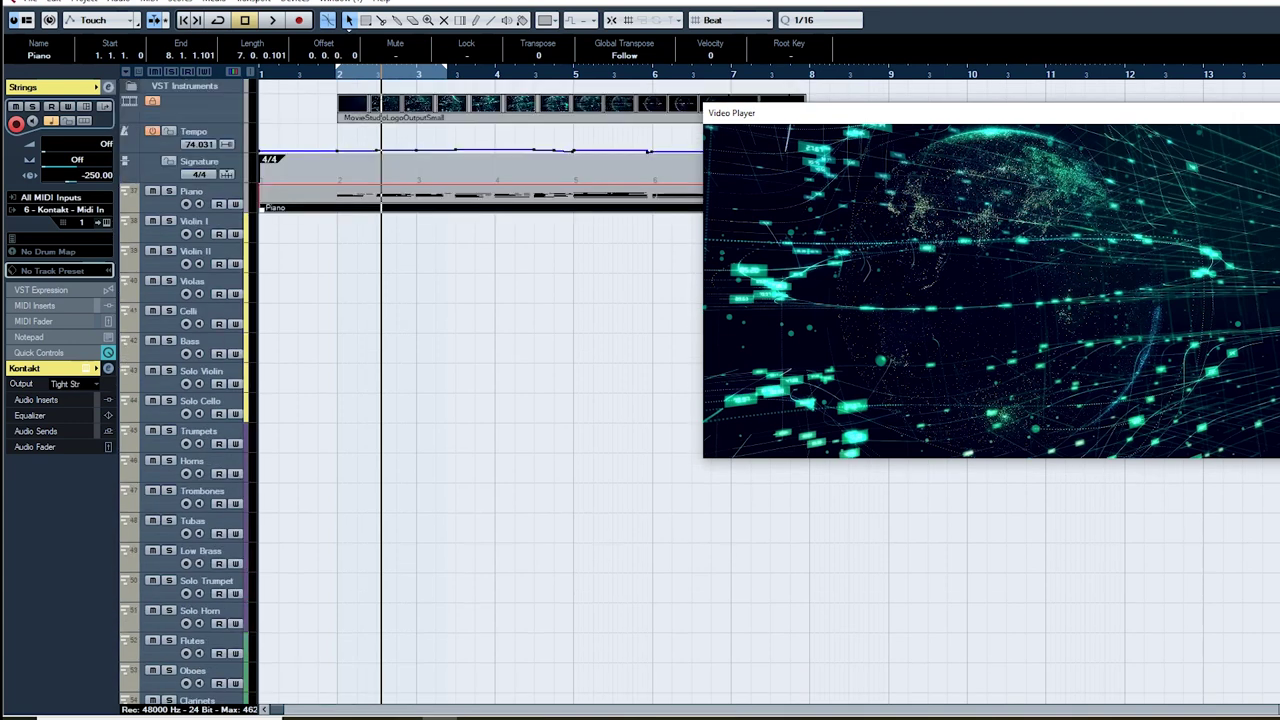
scroll(185, 390, "down", 9)
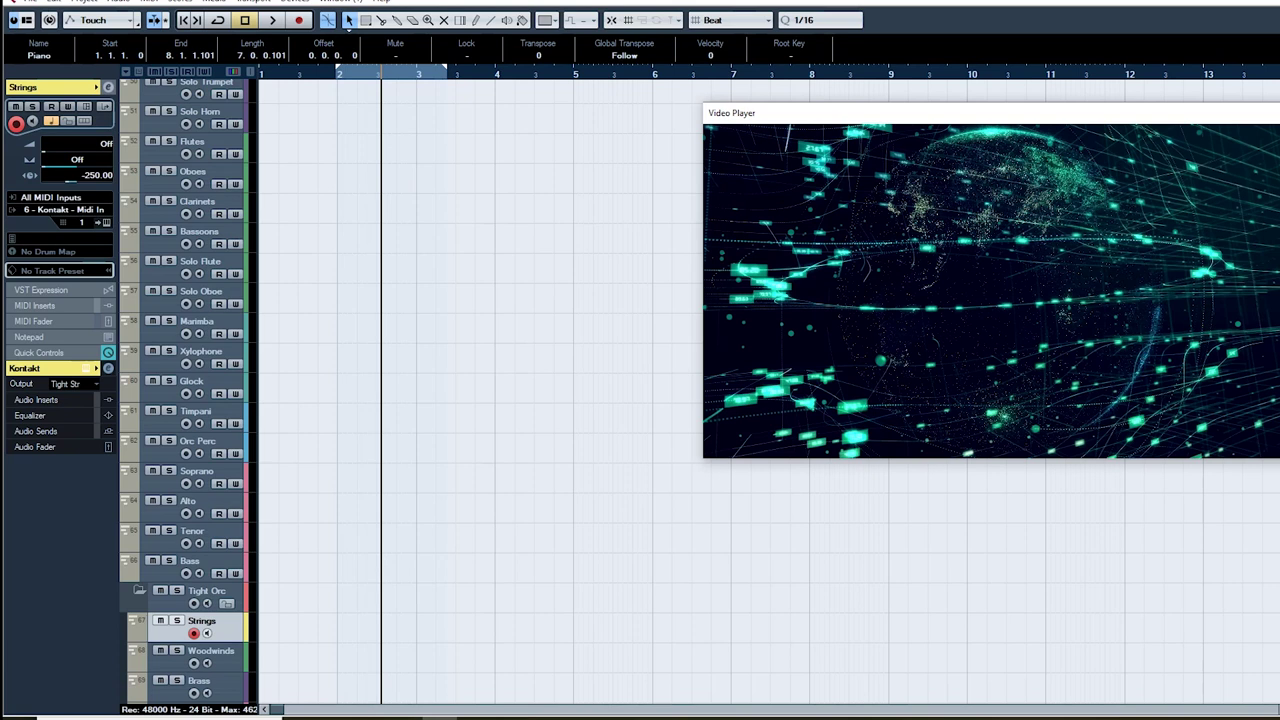
scroll(185, 390, "up", 9)
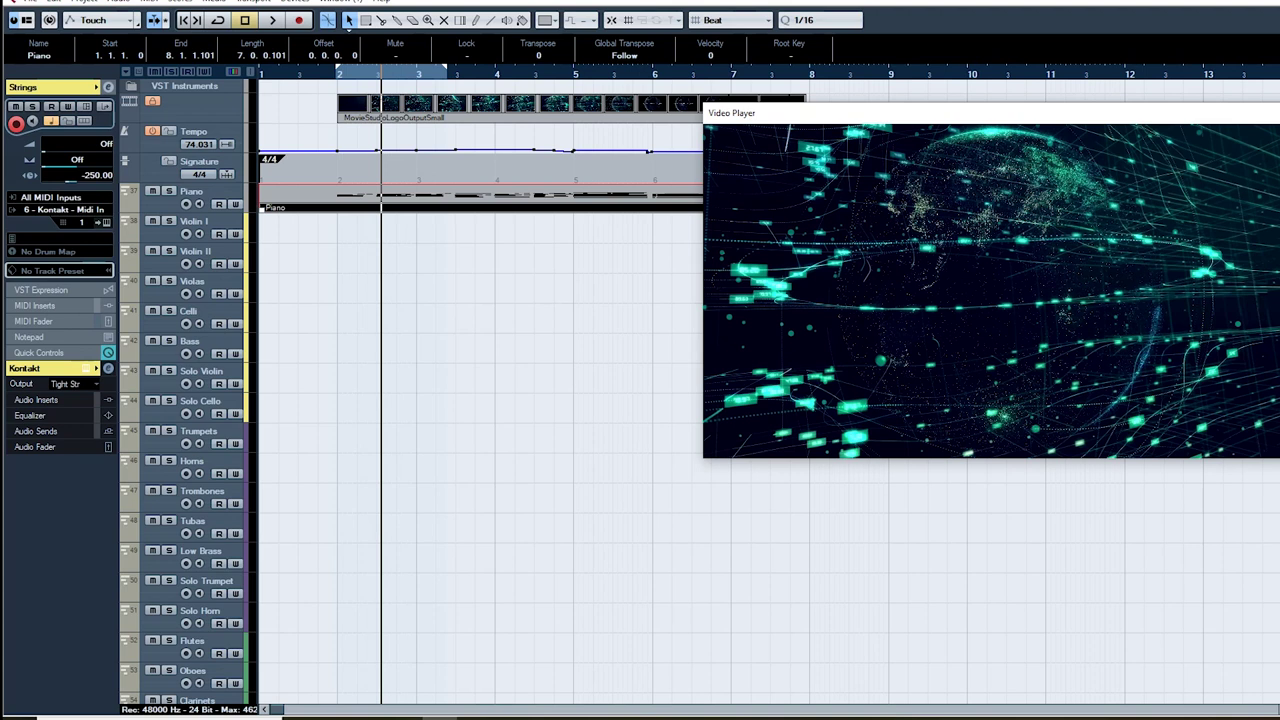
scroll(185, 390, "down", 8)
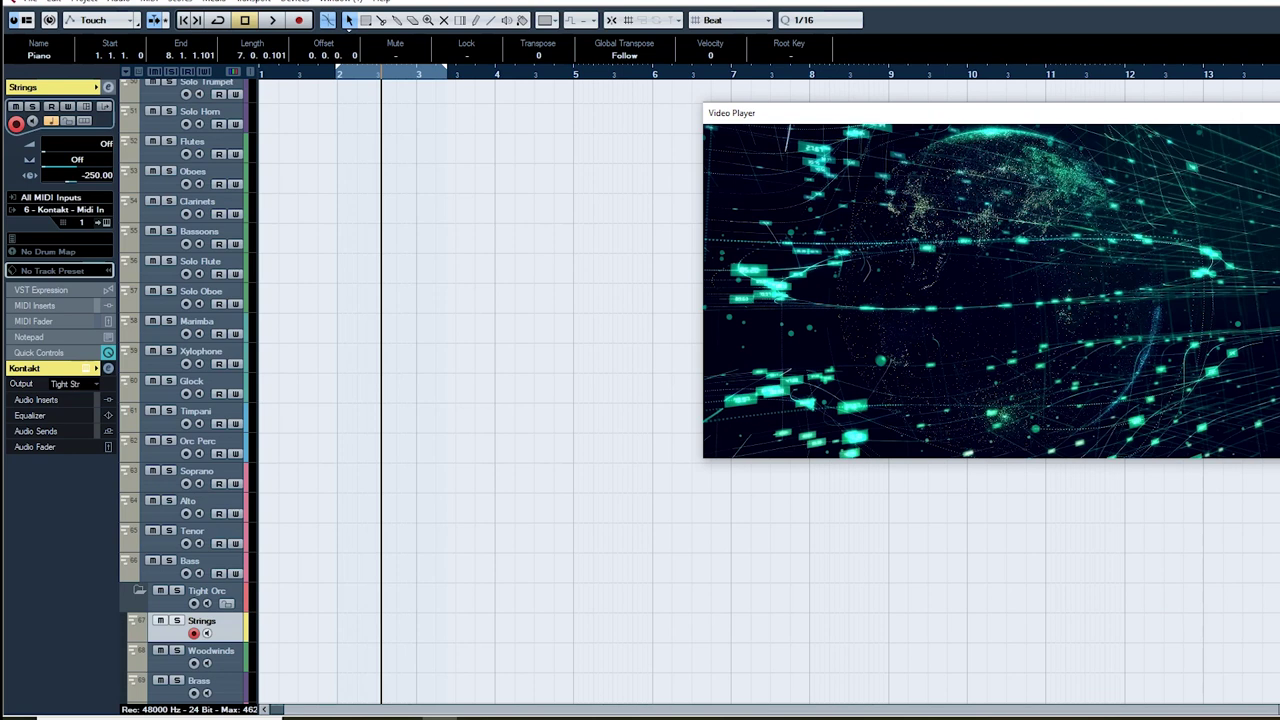
Step: Examine the full orchestral template, comparing the individual instrument tracks under Piano with the Tight Orc section tracks down to Timp
scroll(185, 390, "up", 10)
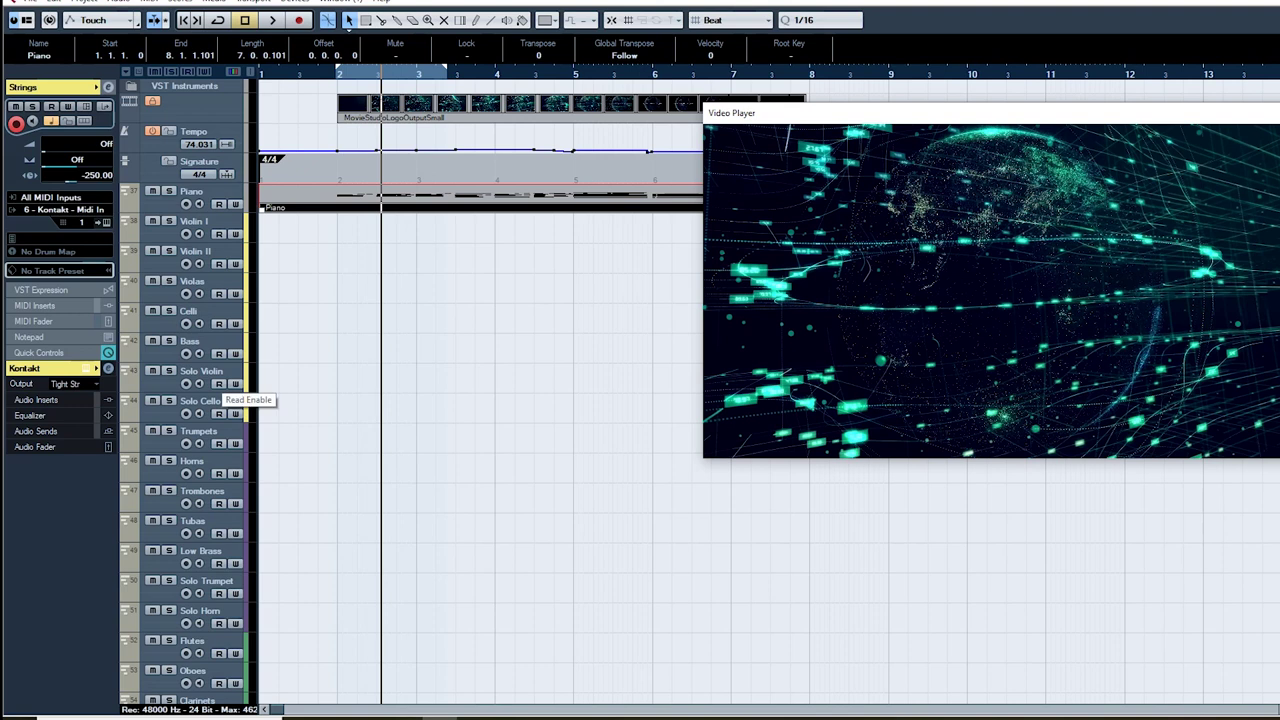
scroll(218, 400, "down", 5)
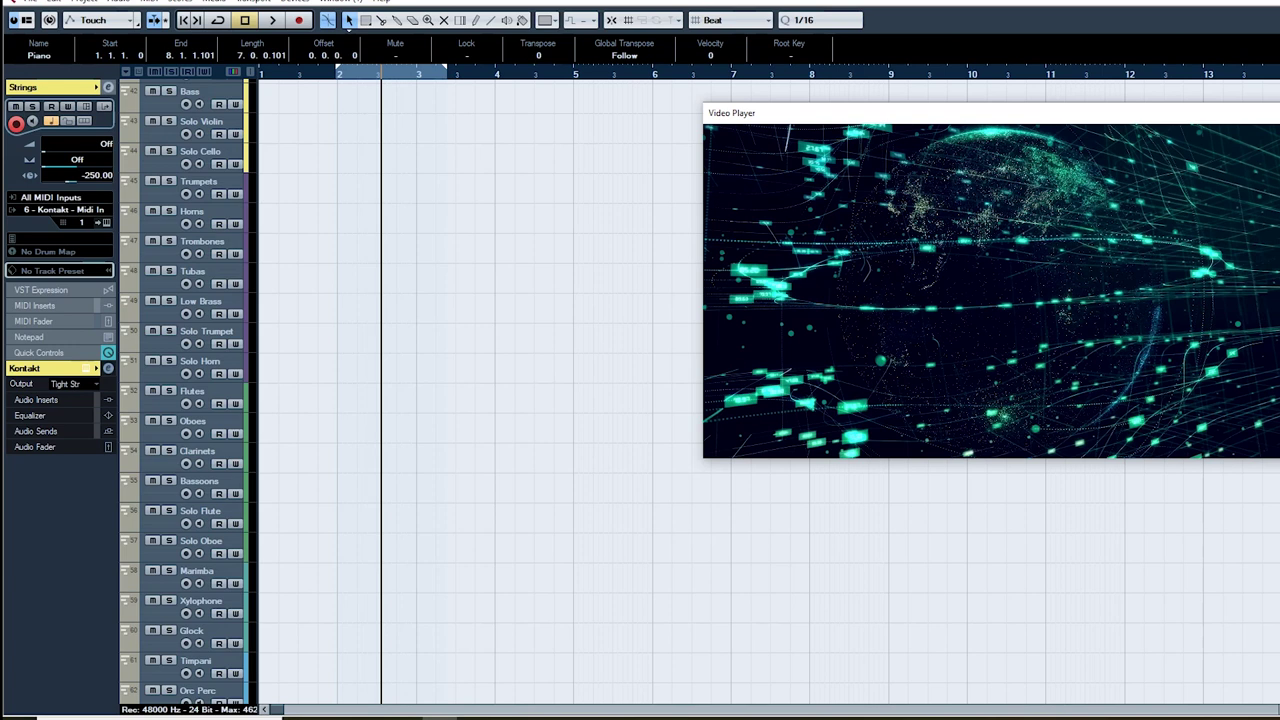
scroll(480, 390, "up", 5)
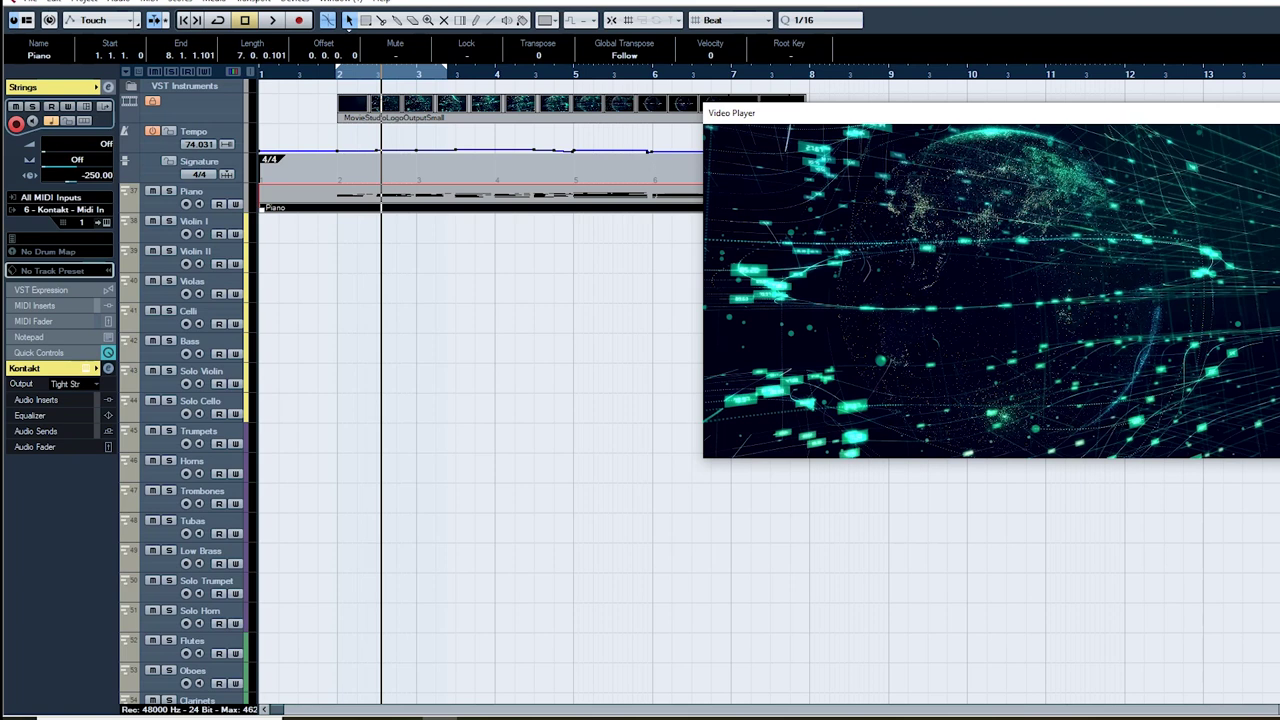
scroll(480, 390, "down", 15)
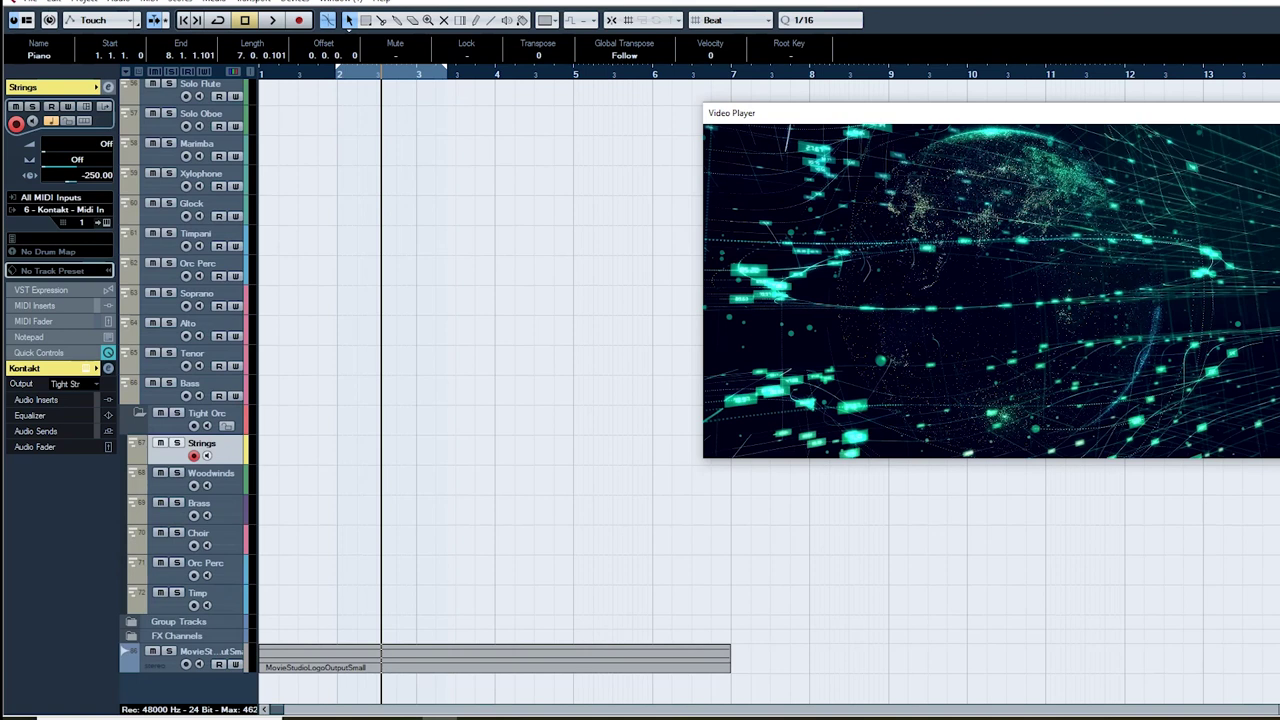
scroll(480, 390, "up", 15)
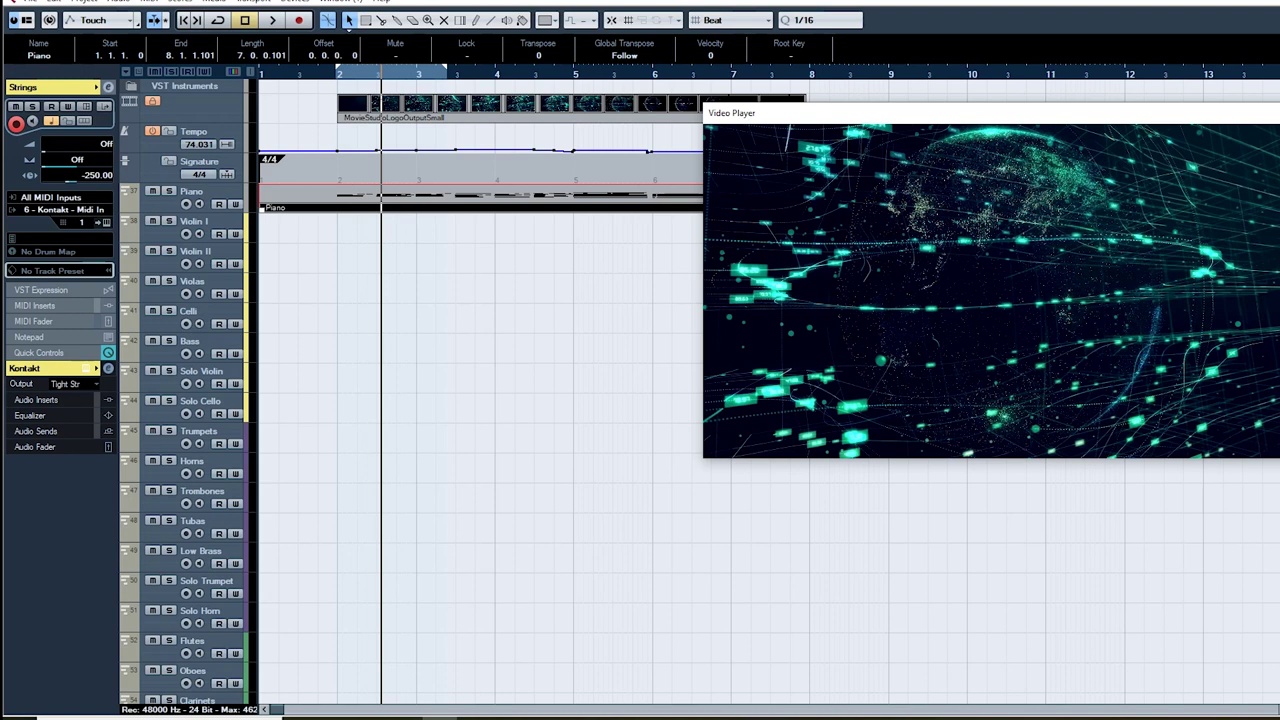
scroll(480, 400, "down", 7)
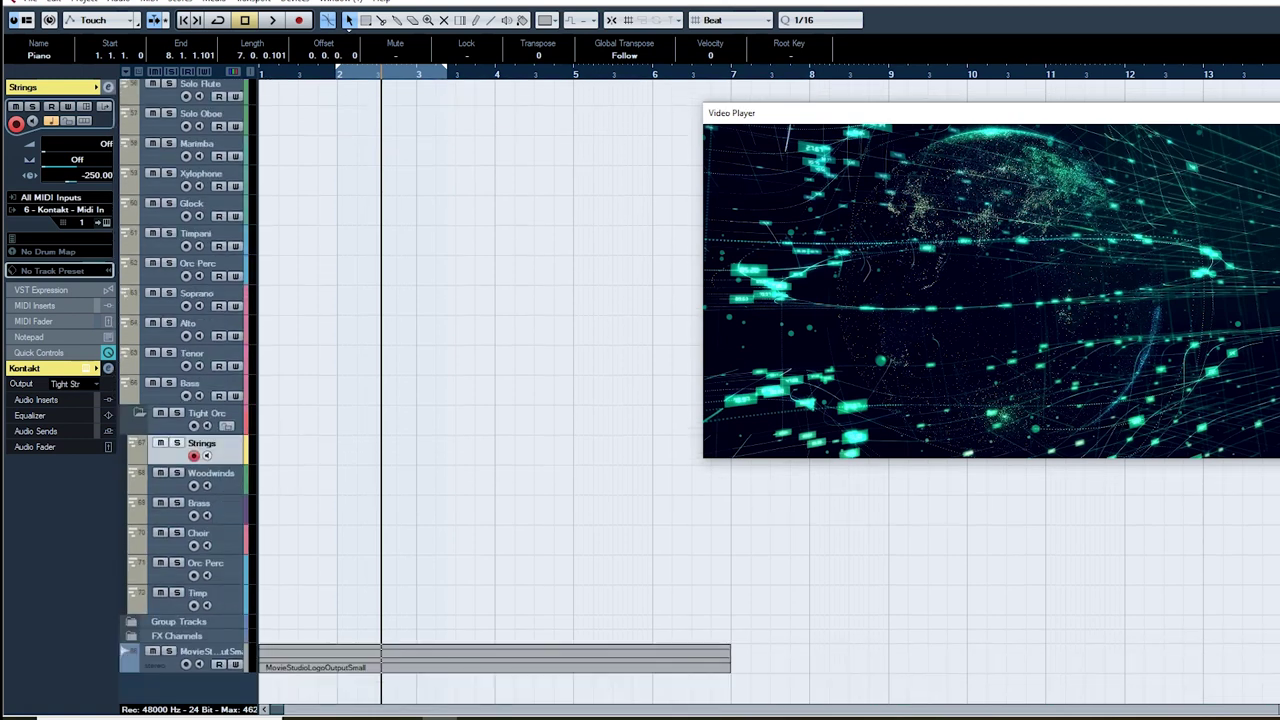
scroll(188, 390, "up", 15)
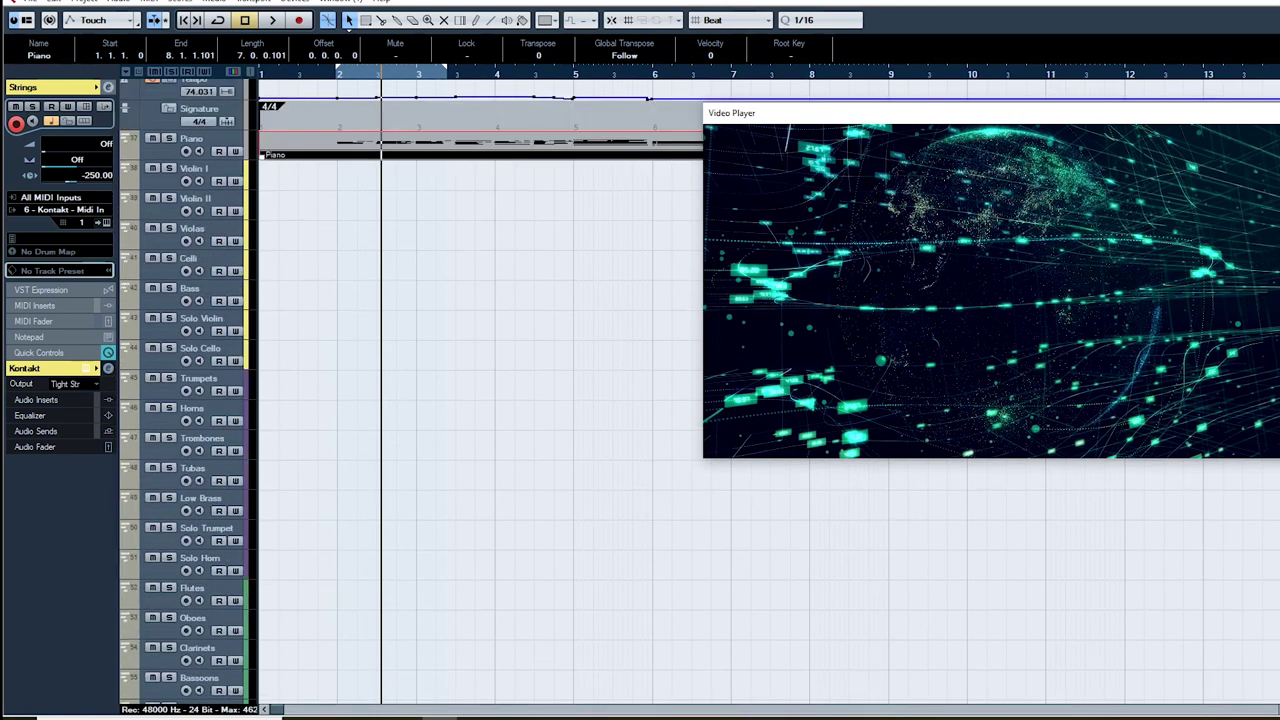
scroll(188, 390, "down", 6)
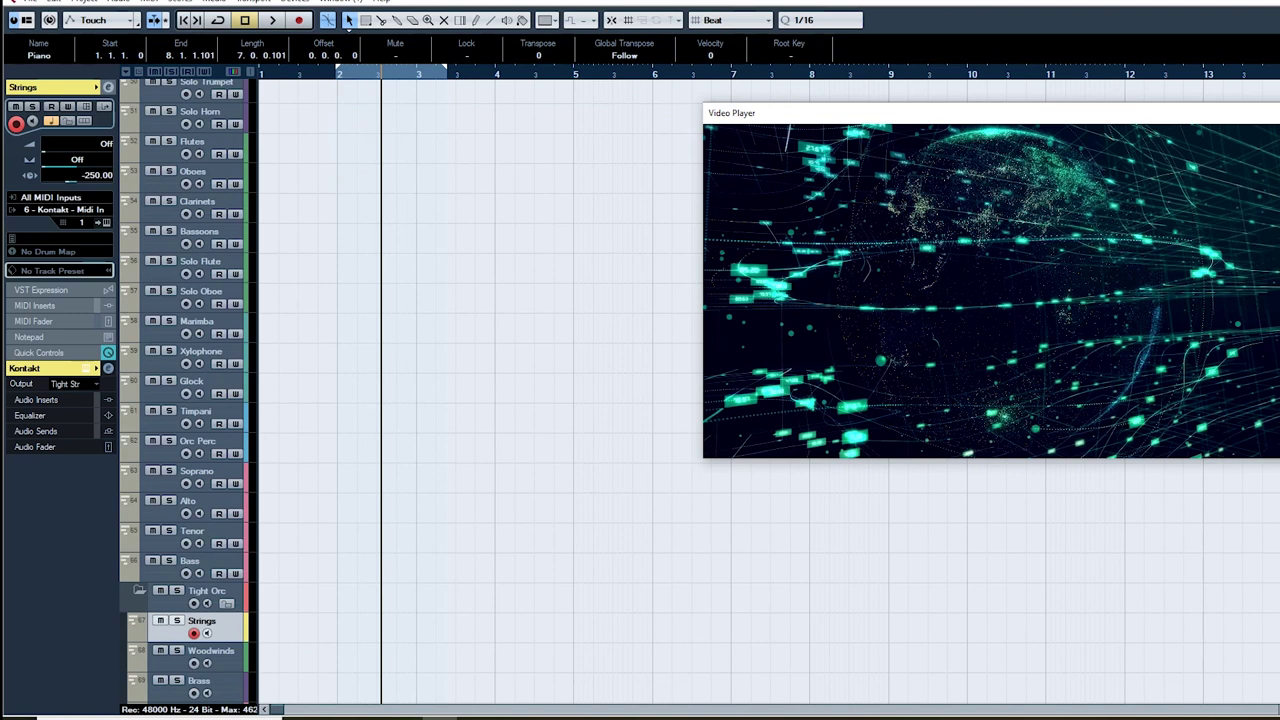